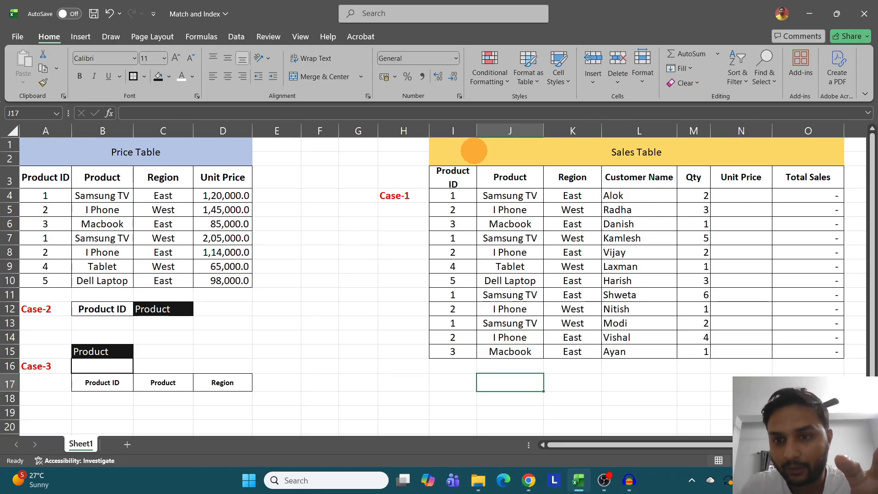
# - Examine the Sales Table's columns: product and customer details, Qty, the empty Unit Price and Total Sales
pyautogui.moveTo(474, 151); pyautogui.dragTo(764, 354)
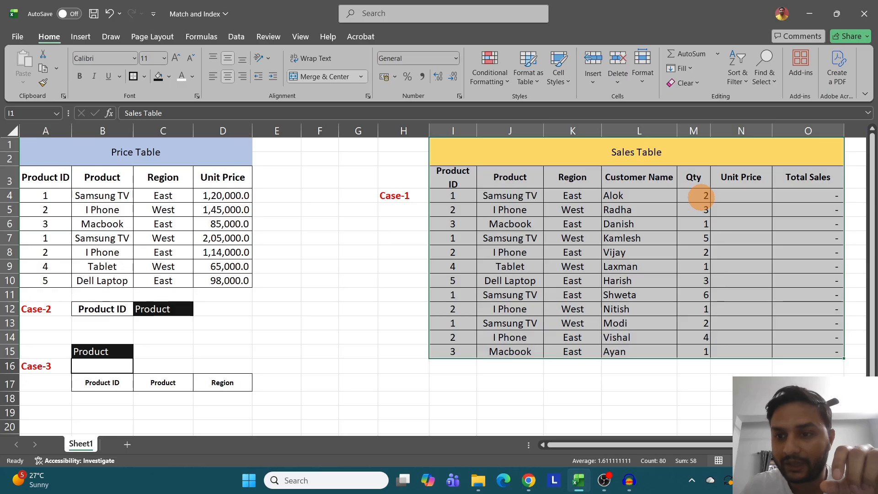
pyautogui.moveTo(700, 195); pyautogui.dragTo(698, 311)
pyautogui.moveTo(454, 195); pyautogui.dragTo(625, 349)
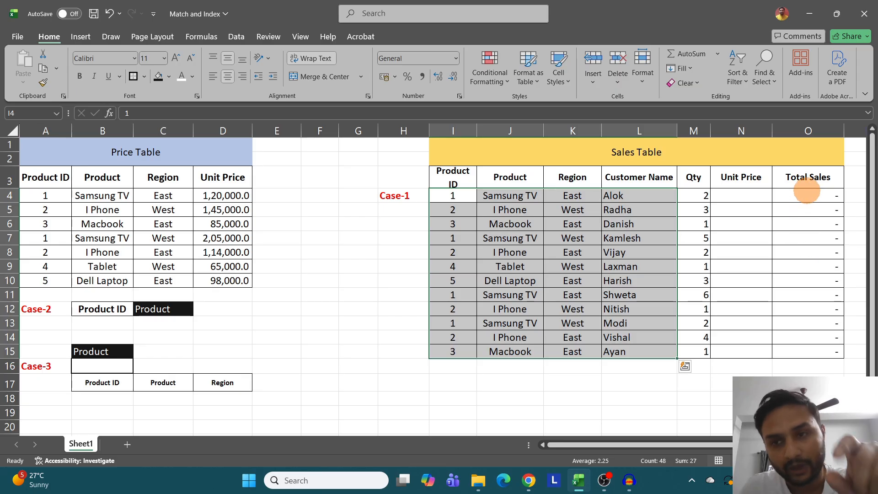
pyautogui.moveTo(808, 198); pyautogui.dragTo(816, 347)
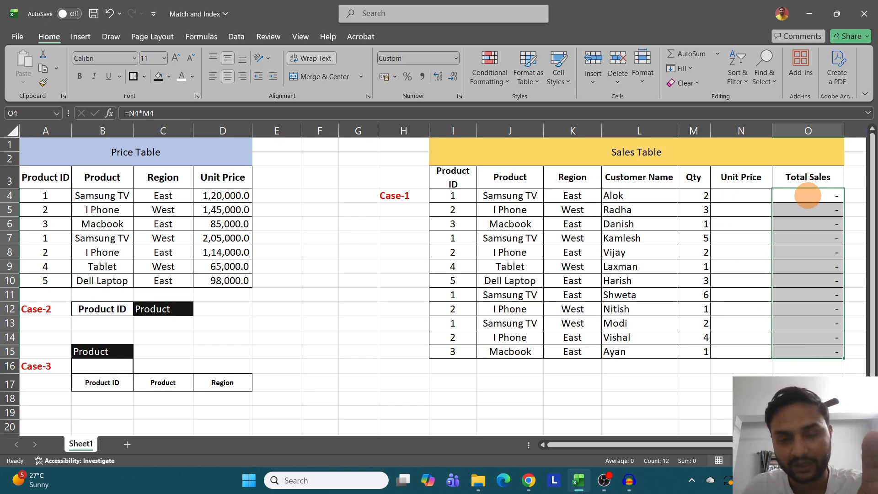
pyautogui.moveTo(702, 196); pyautogui.dragTo(709, 323)
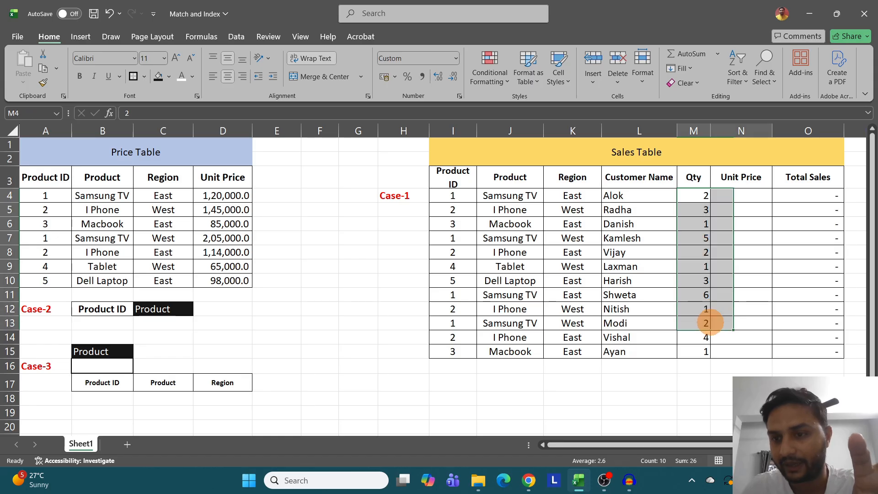
pyautogui.moveTo(744, 196); pyautogui.dragTo(752, 354)
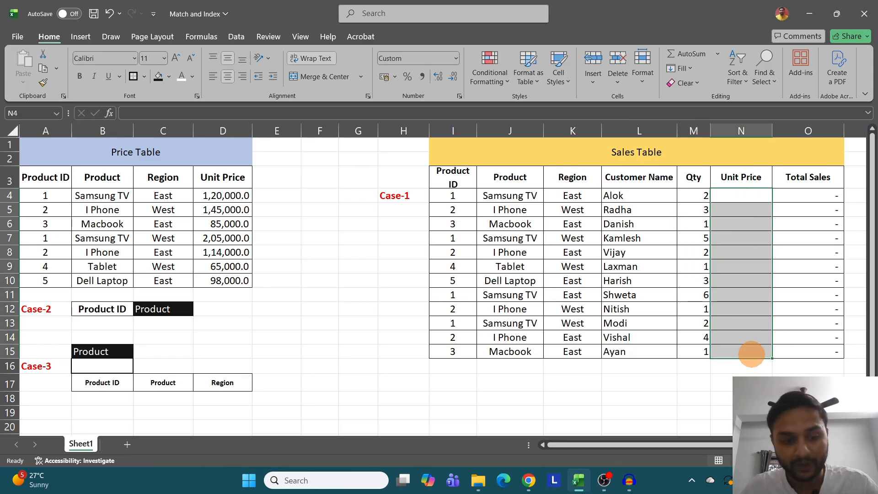
pyautogui.press('ctrl')
pyautogui.press('ctrl')
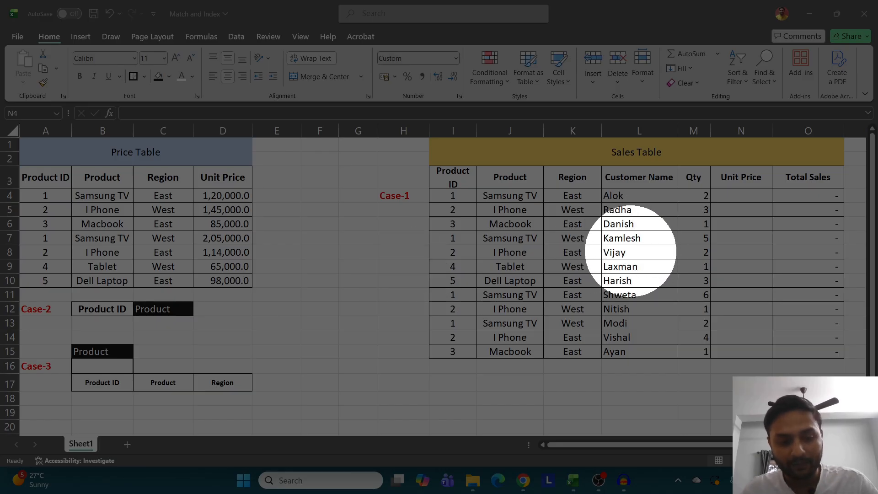
pyautogui.press('Escape')
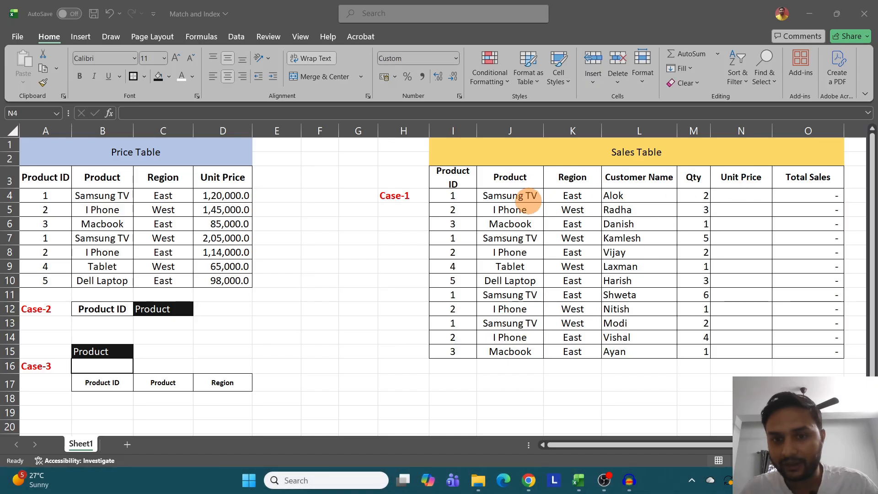
pyautogui.click(740, 197)
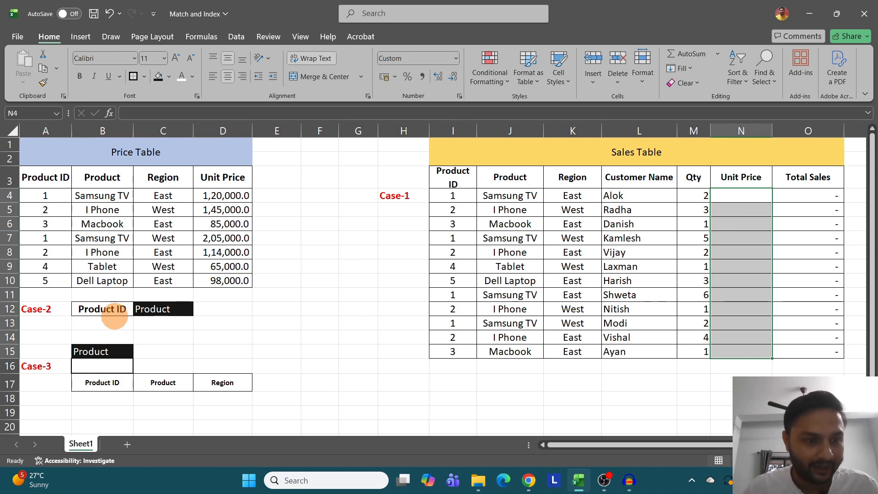
# - Switch the Case-2 header choice in C12 to Region and finally to Unit Price
pyautogui.click(103, 311)
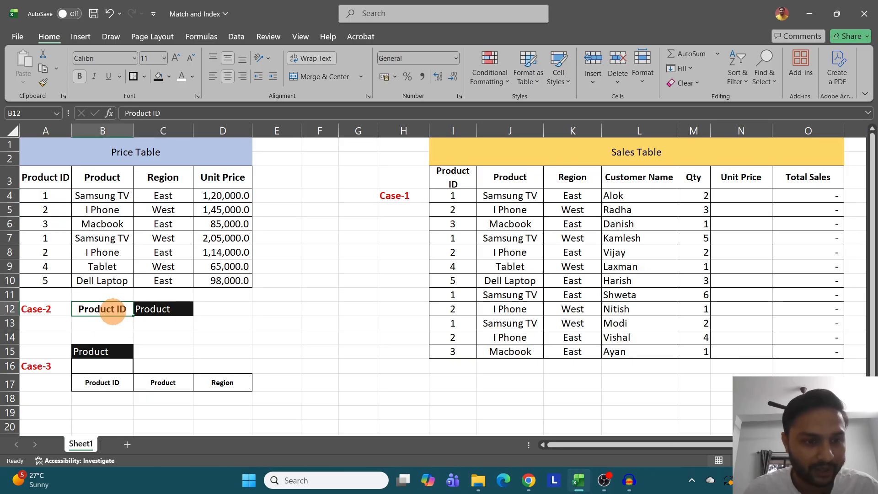
pyautogui.click(160, 313)
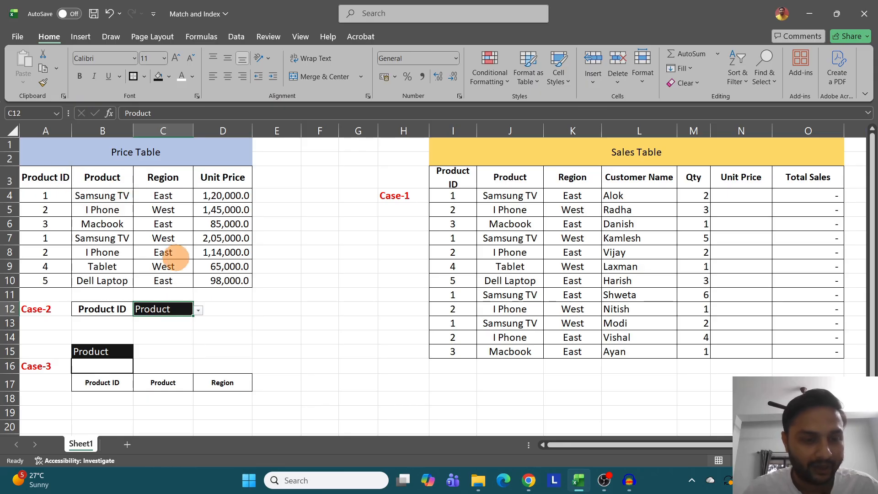
pyautogui.click(198, 311)
pyautogui.click(153, 339)
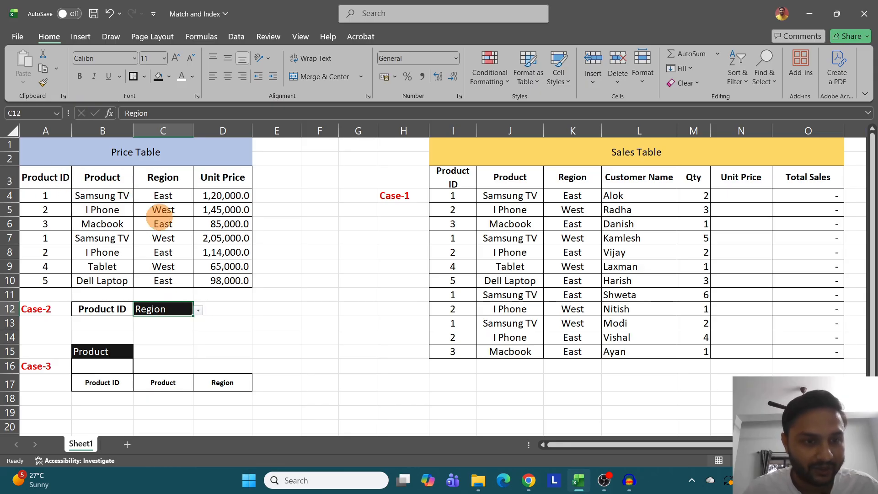
pyautogui.press('ctrl')
pyautogui.press('ctrl')
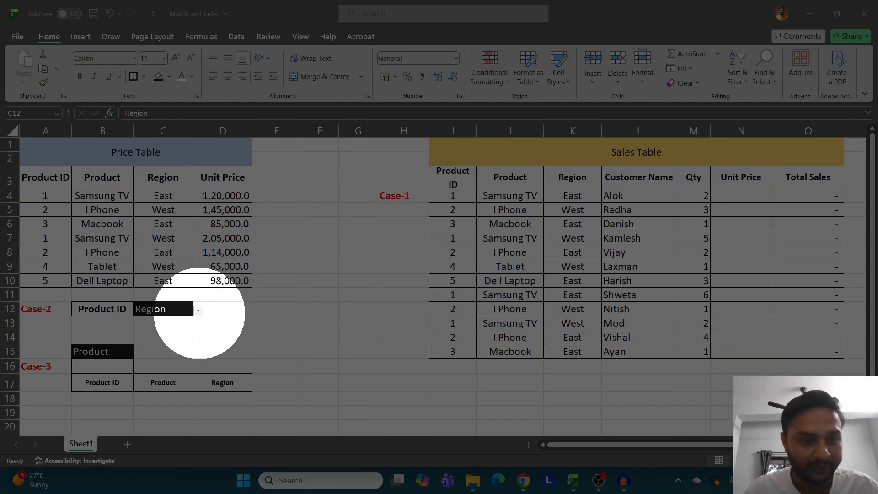
pyautogui.click(198, 310)
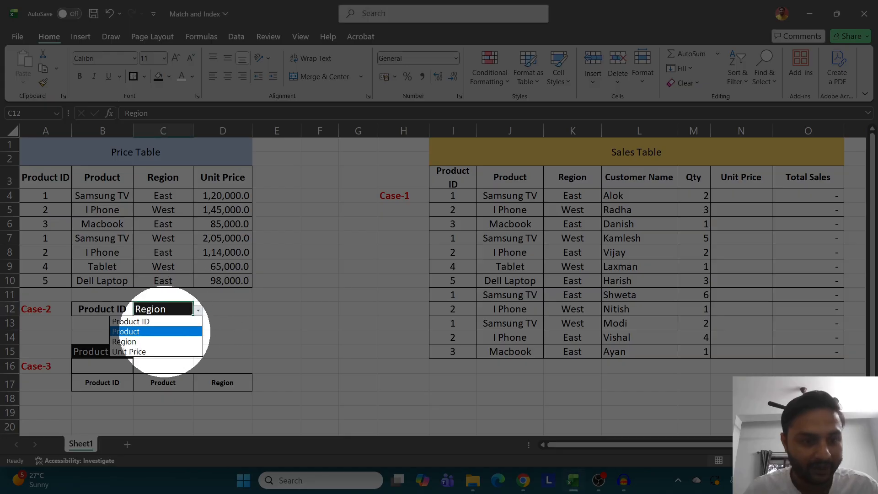
pyautogui.click(137, 352)
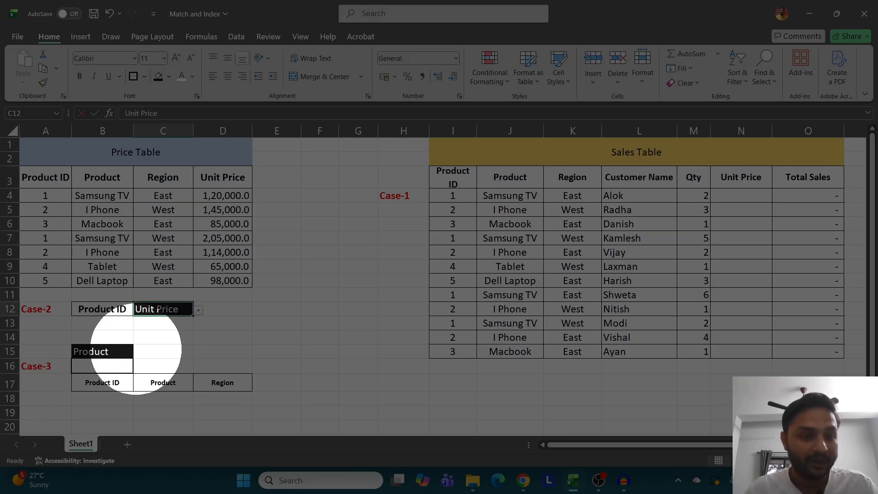
pyautogui.press('F2')
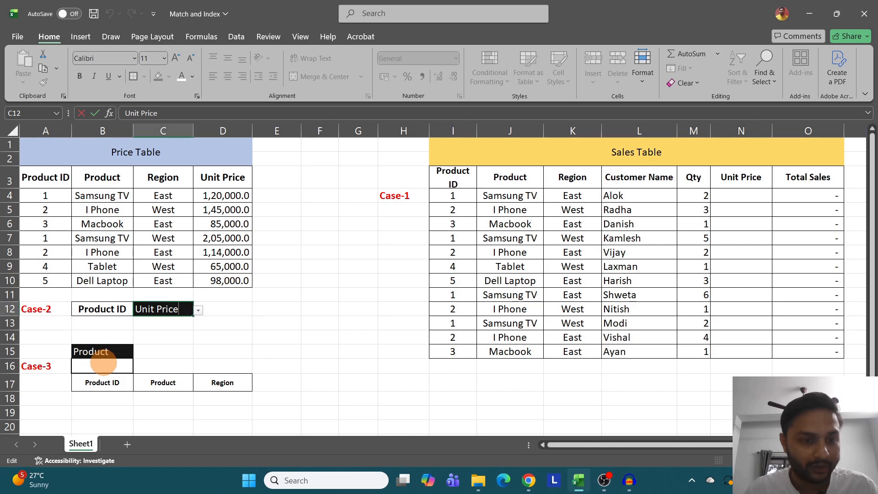
pyautogui.click(184, 357)
# - Review the Case-3 input cell and its Product ID, Product and Region headers, as well as the Sales Table range
pyautogui.click(97, 365)
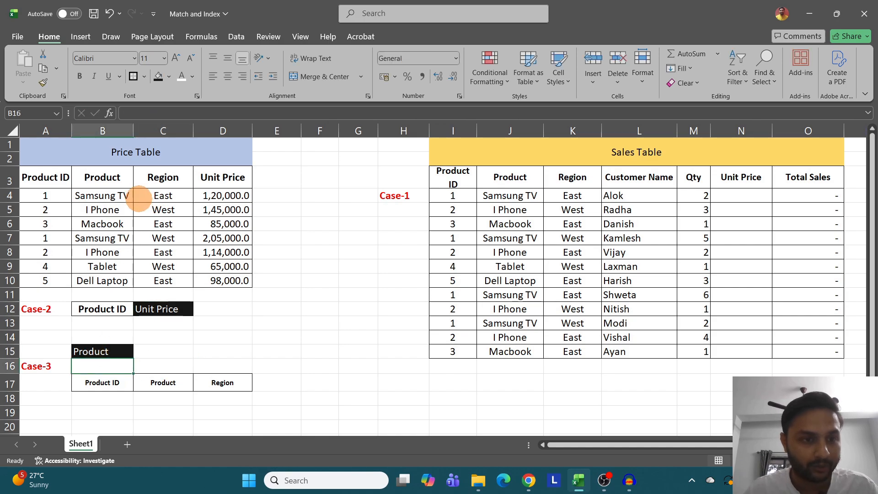
pyautogui.click(118, 196)
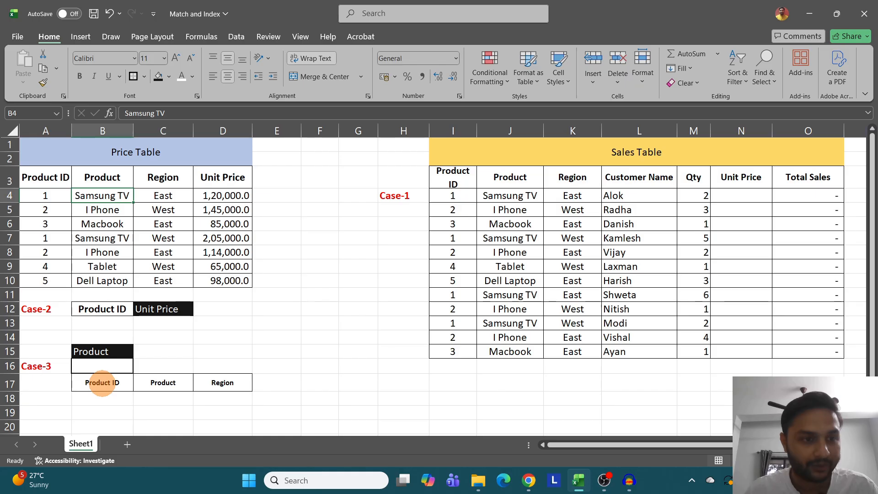
pyautogui.click(102, 383)
pyautogui.click(163, 384)
pyautogui.click(205, 383)
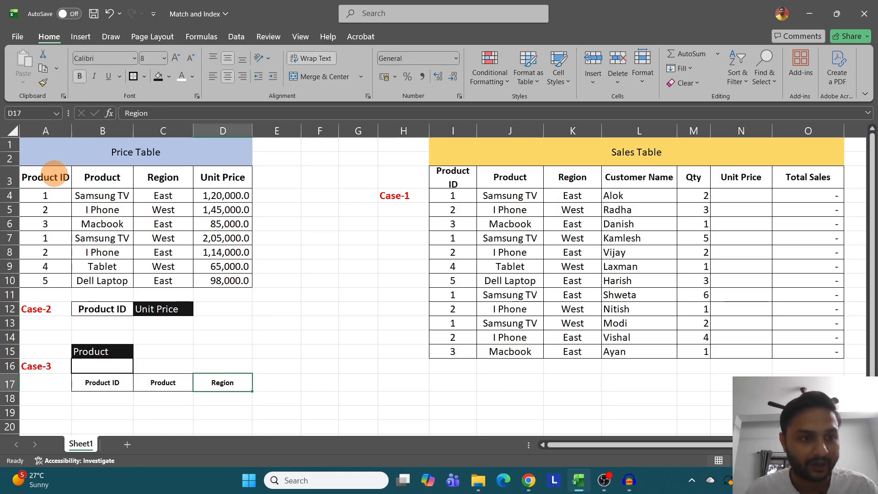
pyautogui.click(241, 363)
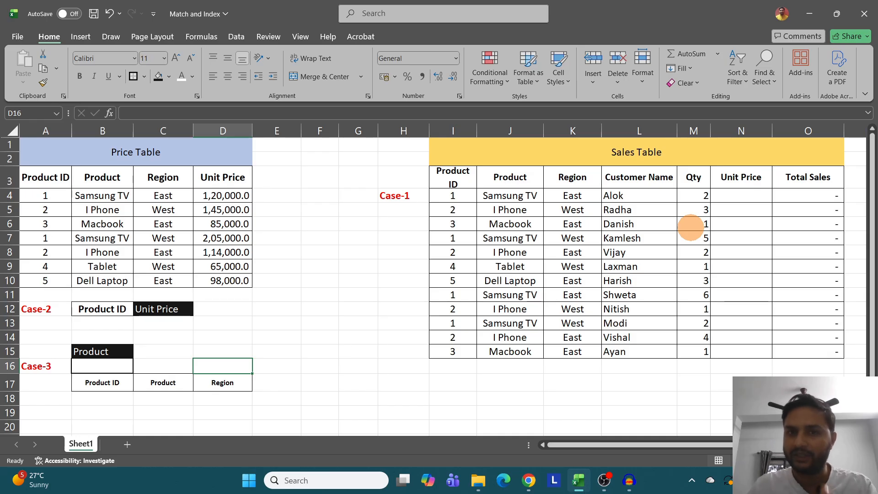
pyautogui.moveTo(453, 178); pyautogui.dragTo(794, 348)
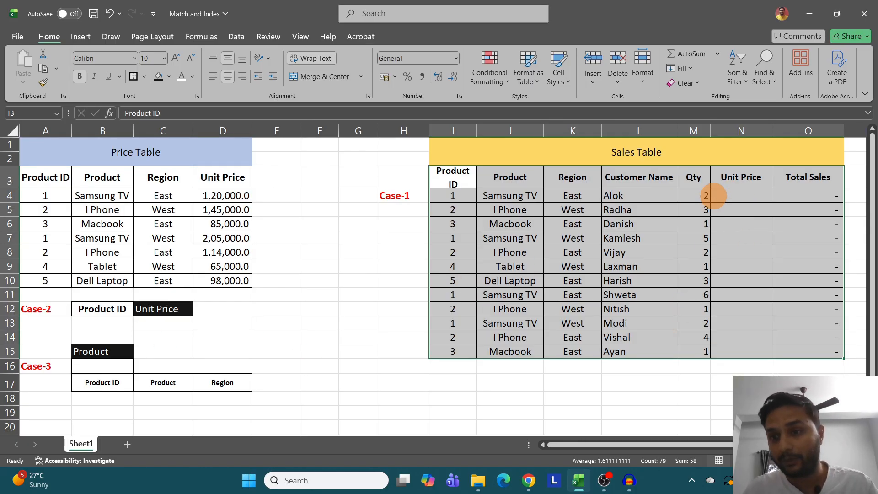
# - Enter =VLOOKUP(I4,A3:D10,4) in N4 to look up the first sale's unit price by product ID
pyautogui.click(726, 193)
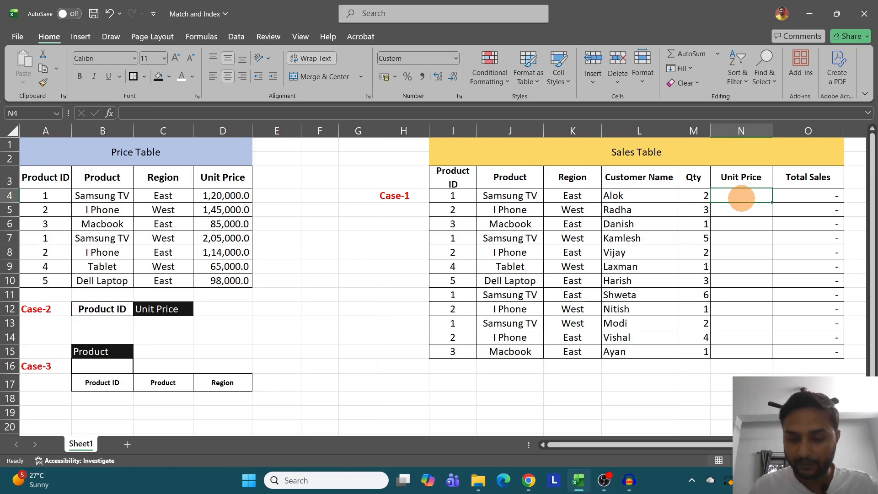
pyautogui.write('=vl')
pyautogui.press('Tab')
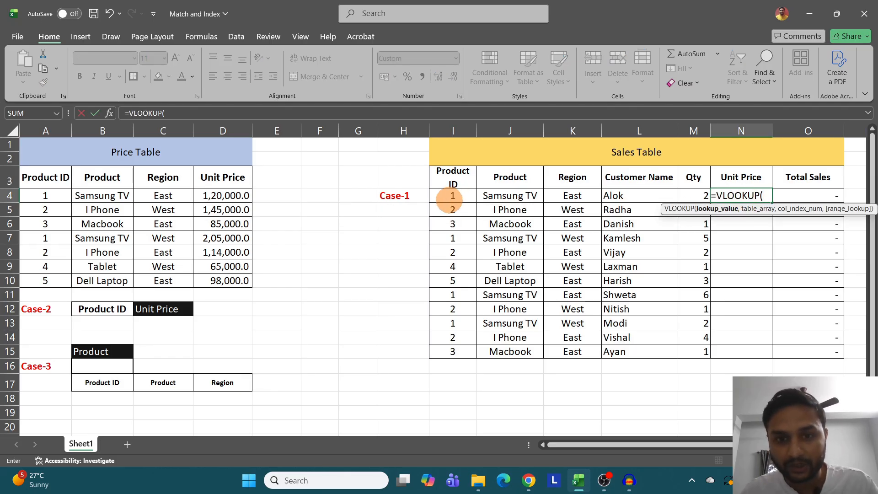
pyautogui.click(453, 195)
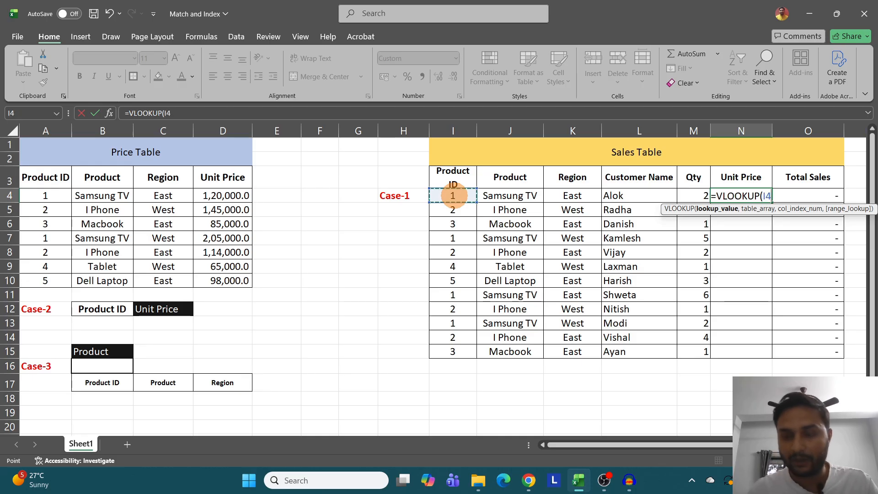
pyautogui.write(',')
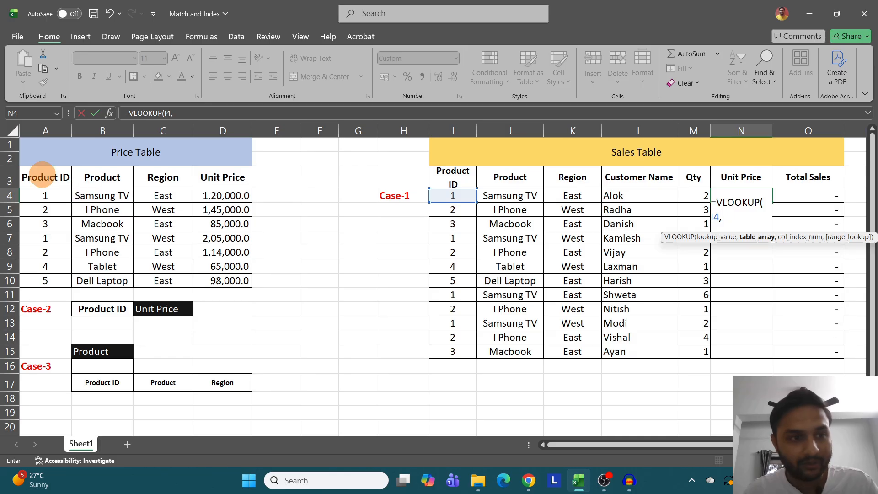
pyautogui.click(48, 176)
pyautogui.moveTo(48, 176); pyautogui.dragTo(229, 279)
pyautogui.write(',4')
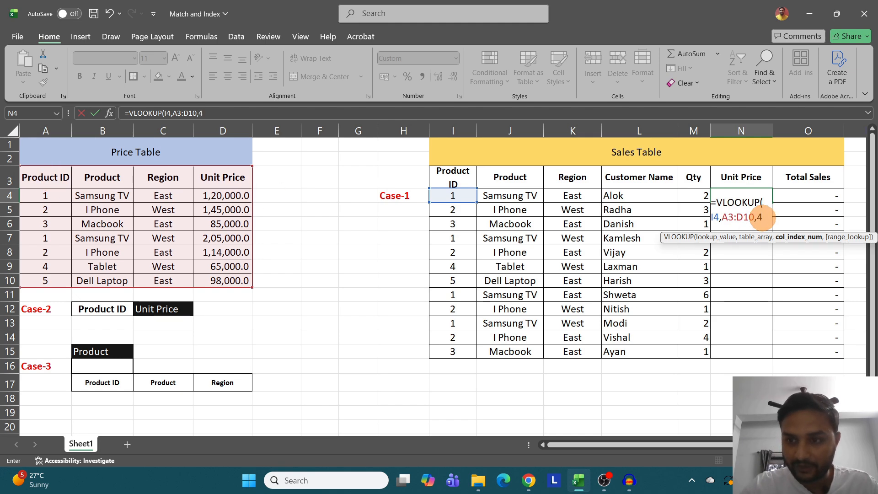
pyautogui.press('Return')
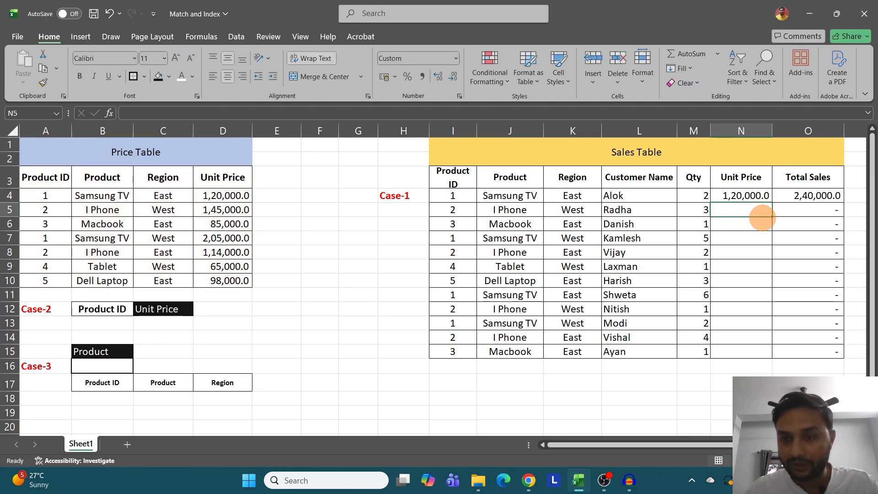
# - Compare N4 with the Price Table's first unit price and fill the N4 formula down to N15
pyautogui.click(750, 195)
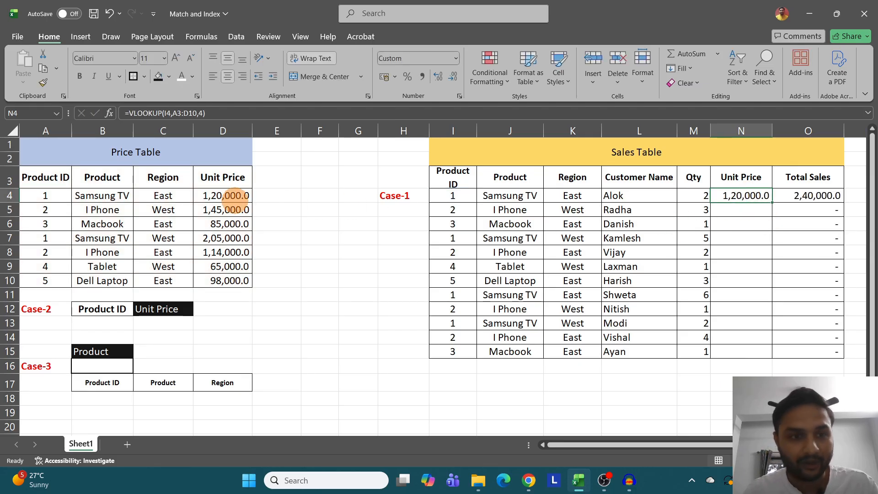
pyautogui.click(212, 195)
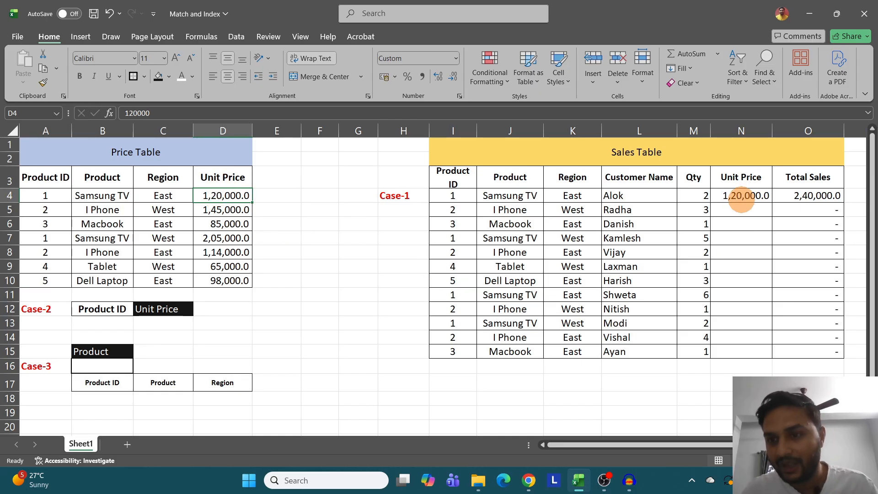
pyautogui.click(743, 197)
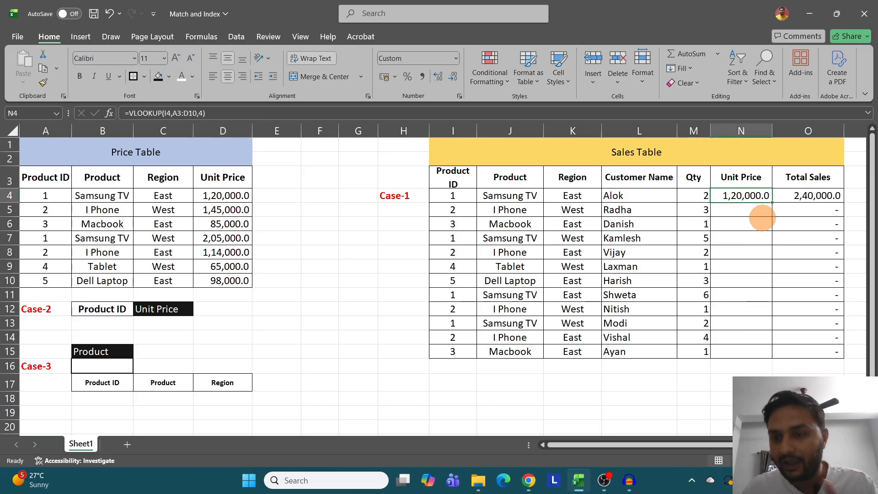
pyautogui.moveTo(772, 202); pyautogui.dragTo(765, 354)
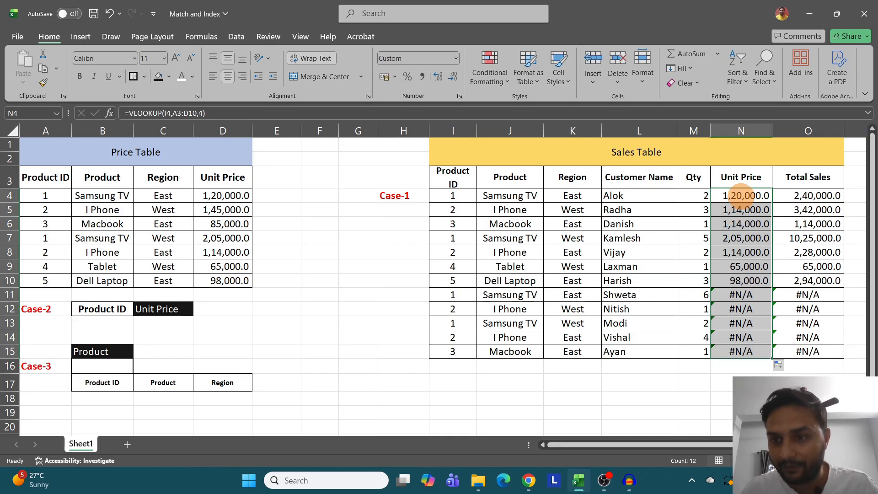
# - Inspect the lookup formulas in N4 and N7 to compare which table ranges they reference
pyautogui.click(741, 196)
pyautogui.doubleClick(741, 196)
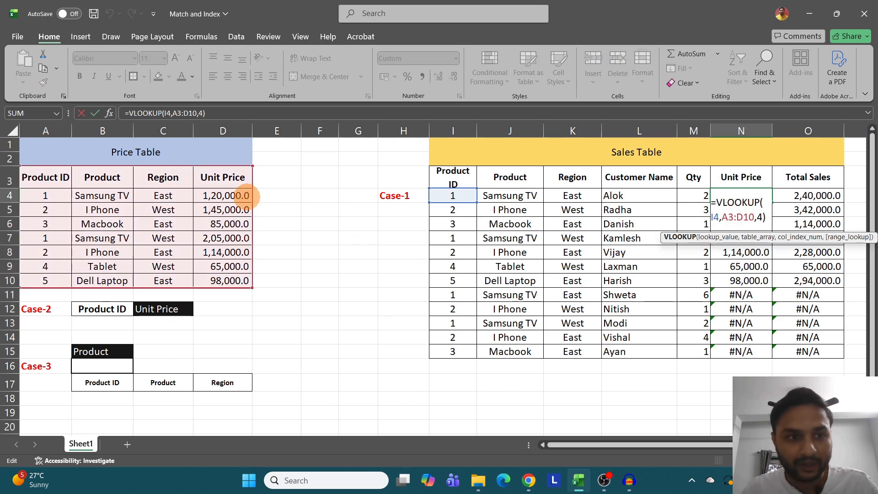
pyautogui.press('Escape')
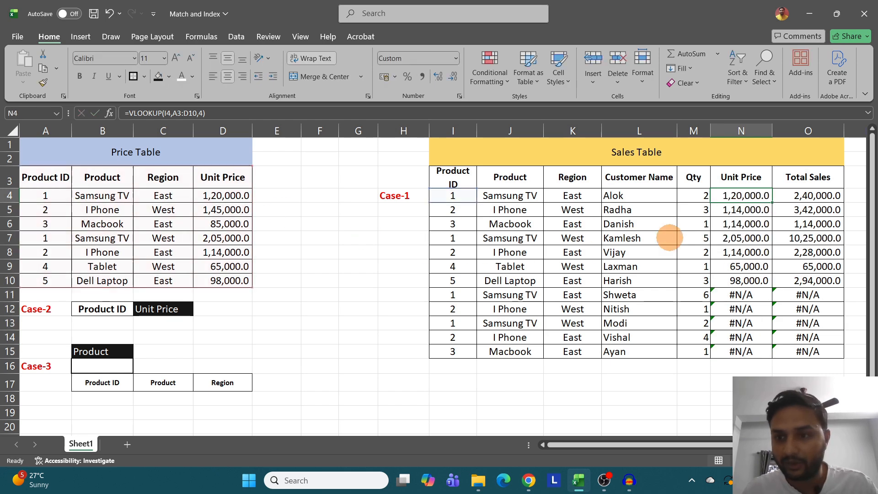
pyautogui.doubleClick(737, 237)
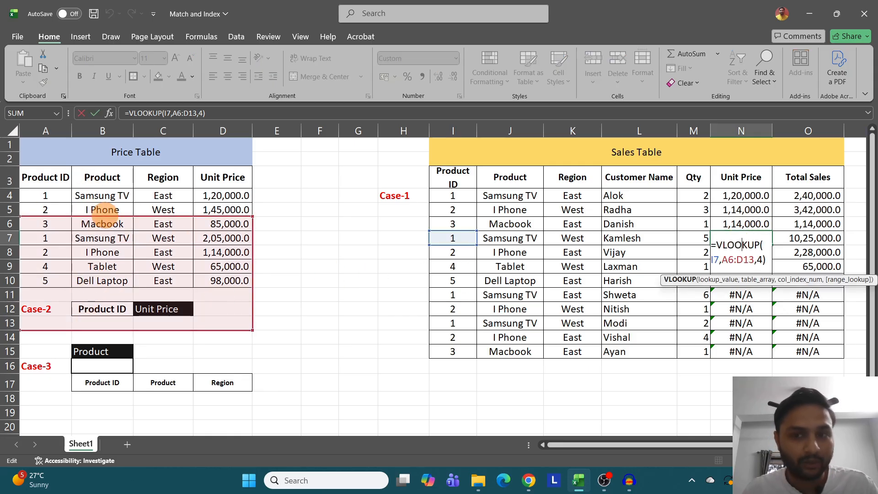
pyautogui.hotkey('ctrl', 'Return')
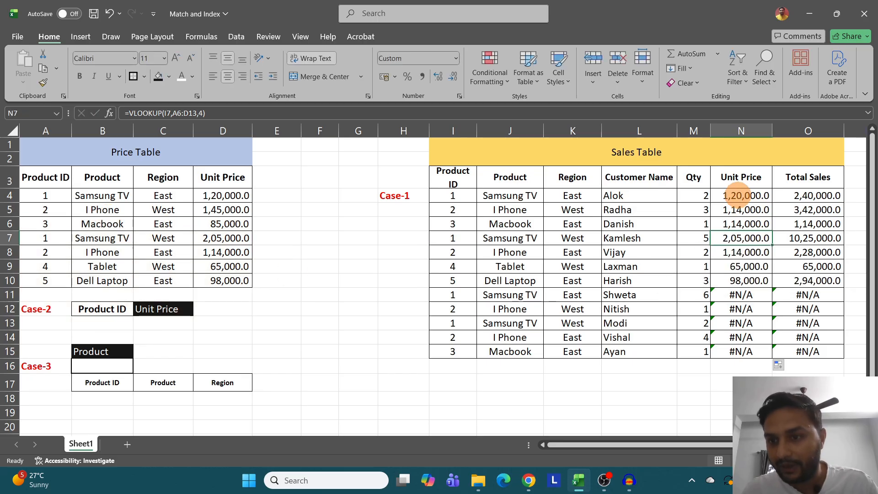
# - Make N4's lookup range absolute, as =VLOOKUP(I4,$A$3:$D$10,4), and fill the formula down to N15
pyautogui.doubleClick(741, 196)
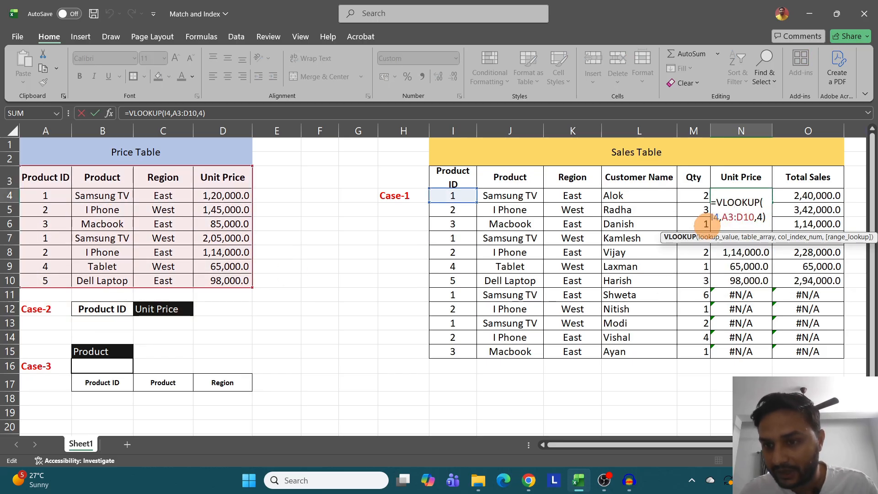
pyautogui.doubleClick(734, 216)
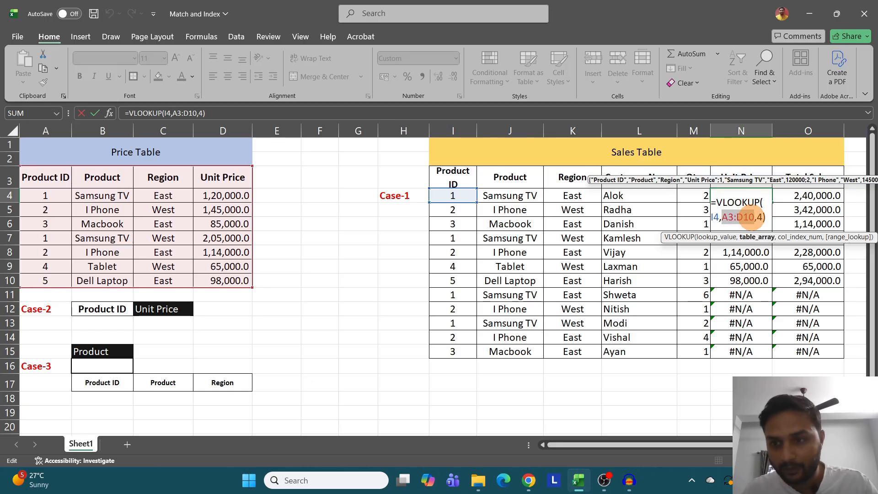
pyautogui.press('Return')
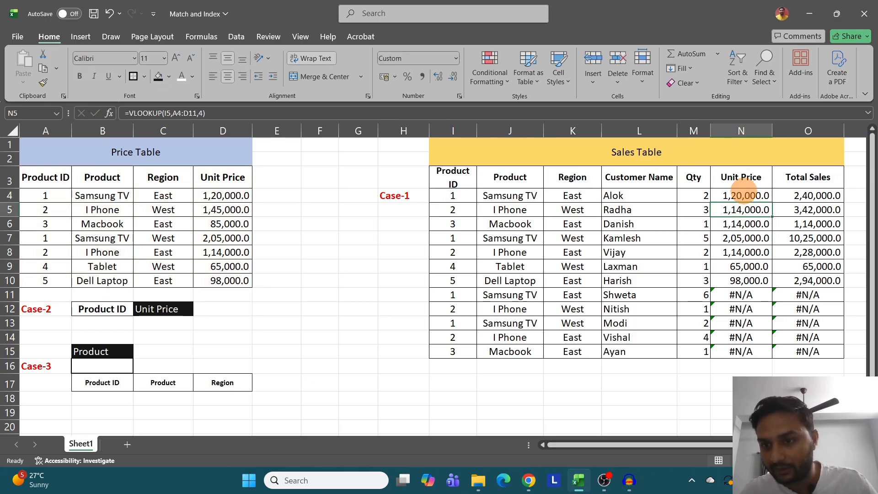
pyautogui.click(745, 191)
pyautogui.moveTo(773, 202); pyautogui.dragTo(763, 355)
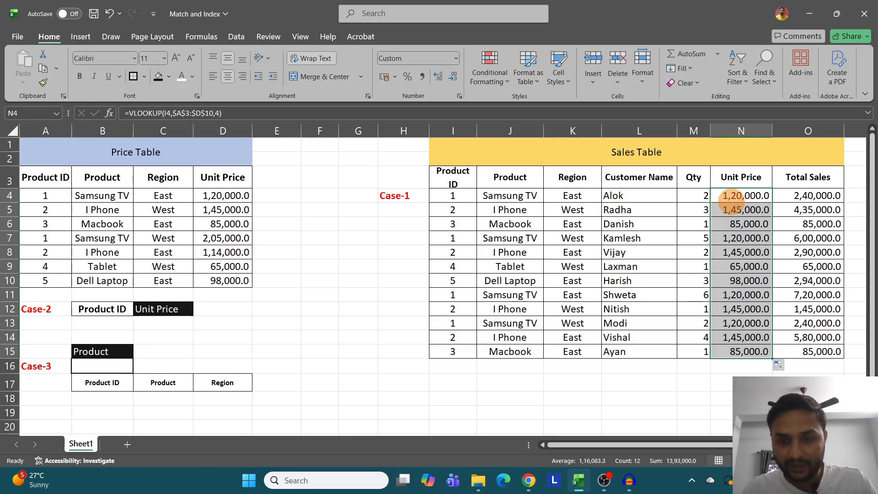
# - Compare the Price Table's repeated product IDs and unit prices with the unit prices filled in the Sales Table
pyautogui.hotkey('ctrl', 'alt', 'g')
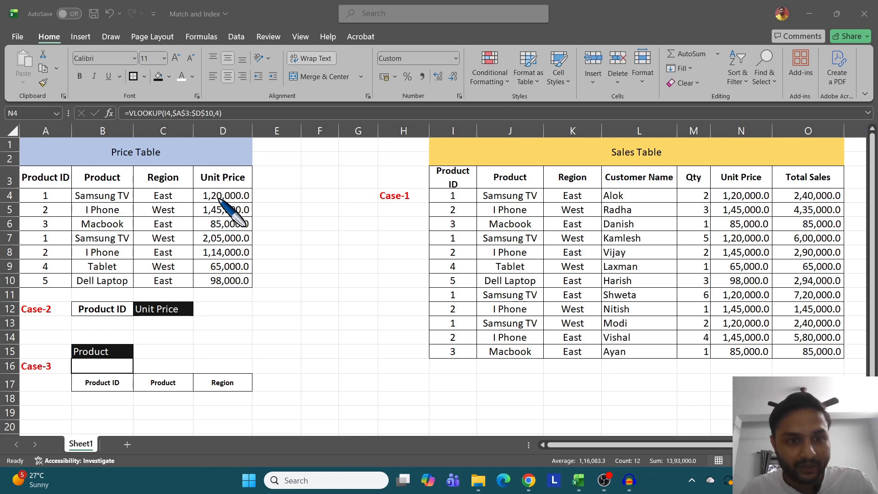
pyautogui.hotkey('ctrl', 'alt', 's')
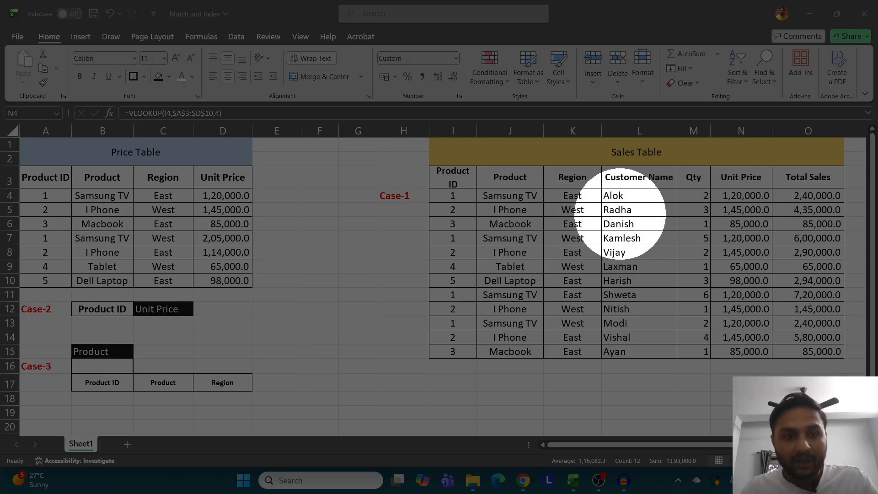
pyautogui.hotkey('ctrl', 'alt', 's')
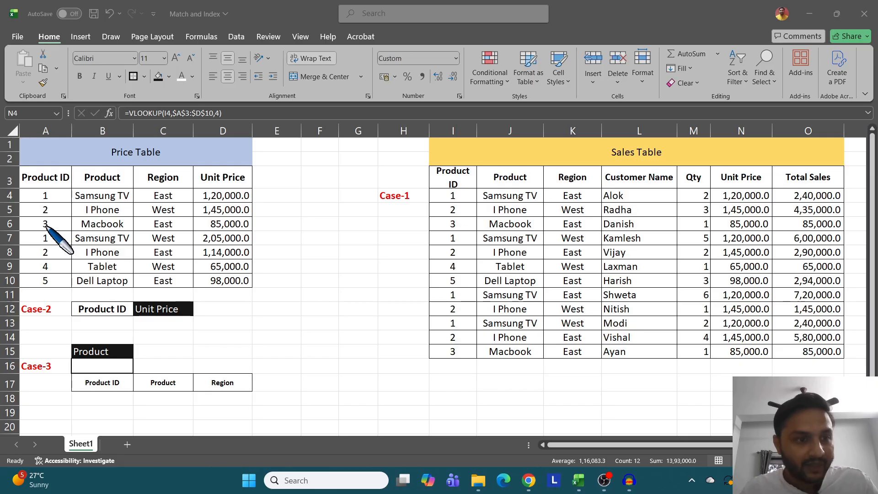
pyautogui.click(51, 240)
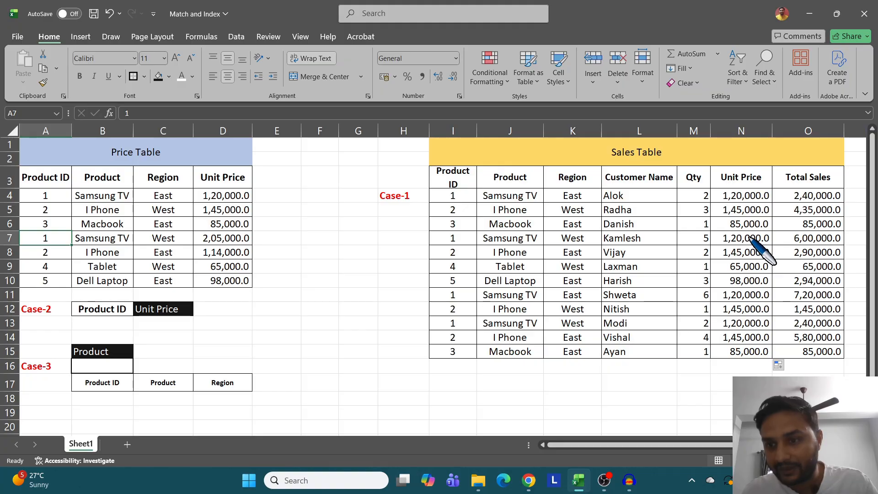
pyautogui.press('ctrl')
pyautogui.press('ctrl')
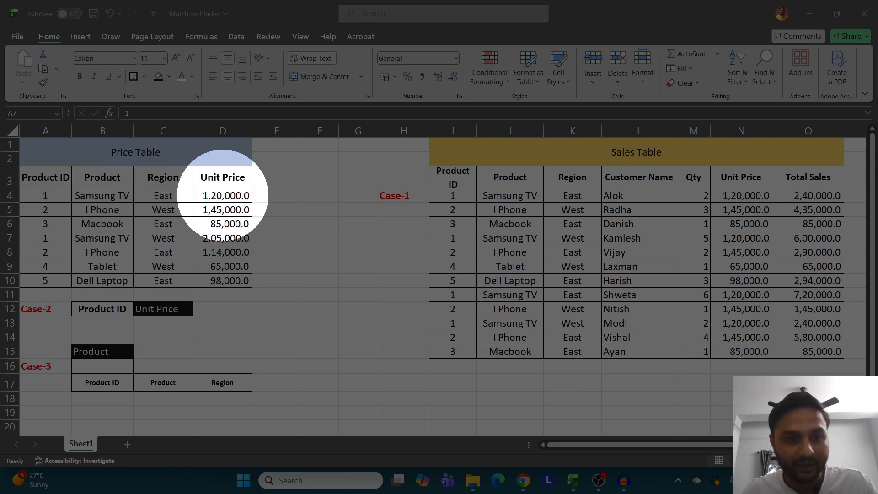
pyautogui.press('ctrl')
pyautogui.press('ctrl')
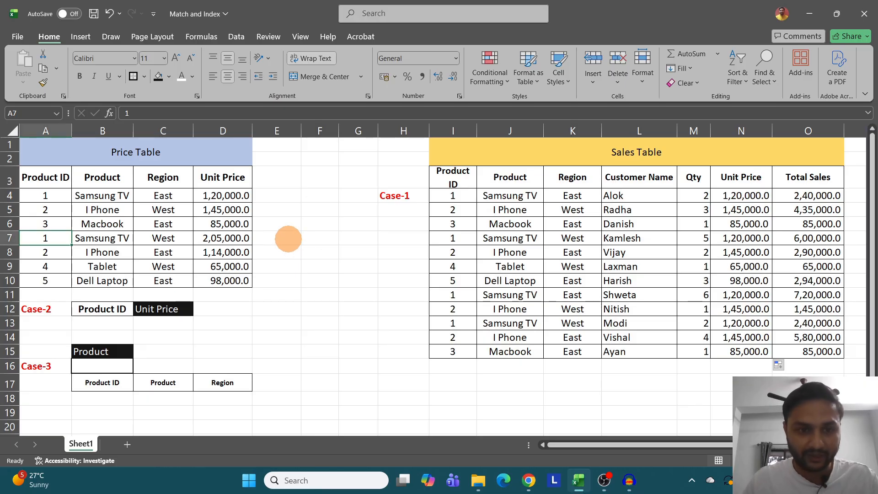
# - Enter =INDEX(A3:A10,2) in E7 to return the second entry of the Price Table's Product ID column
pyautogui.click(287, 239)
pyautogui.write('=inde')
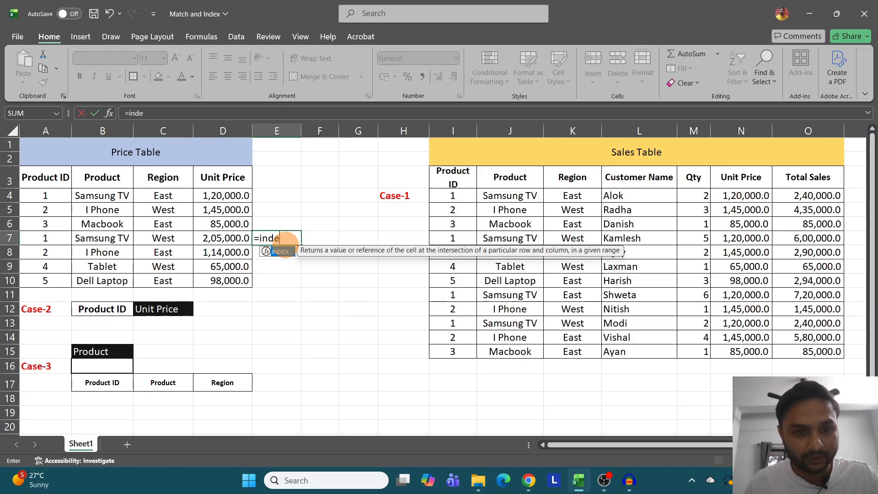
pyautogui.press('Tab')
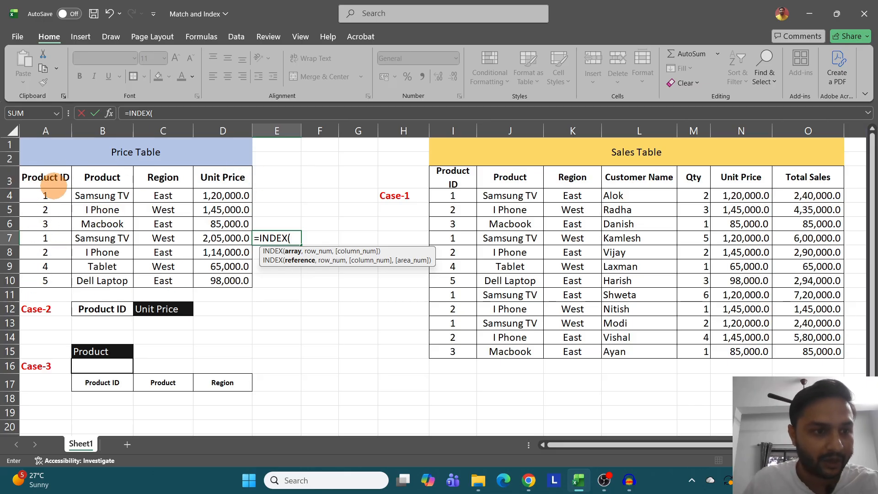
pyautogui.moveTo(45, 178); pyautogui.dragTo(46, 277)
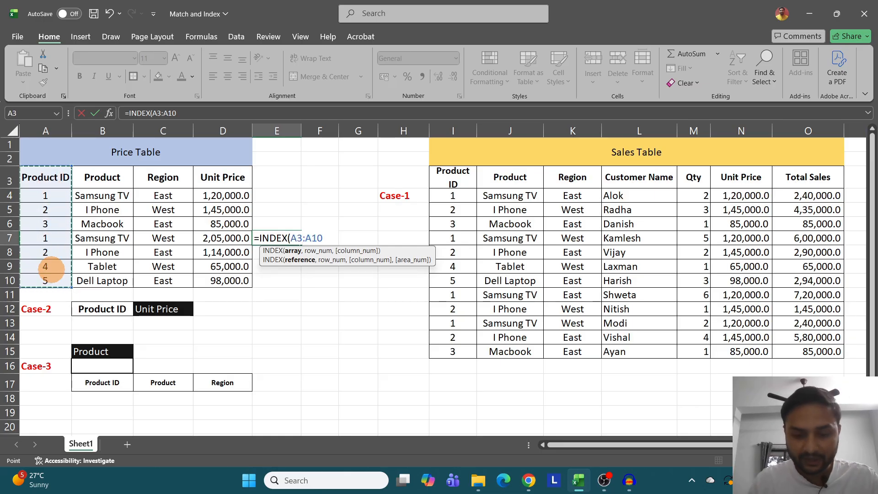
pyautogui.write(',2')
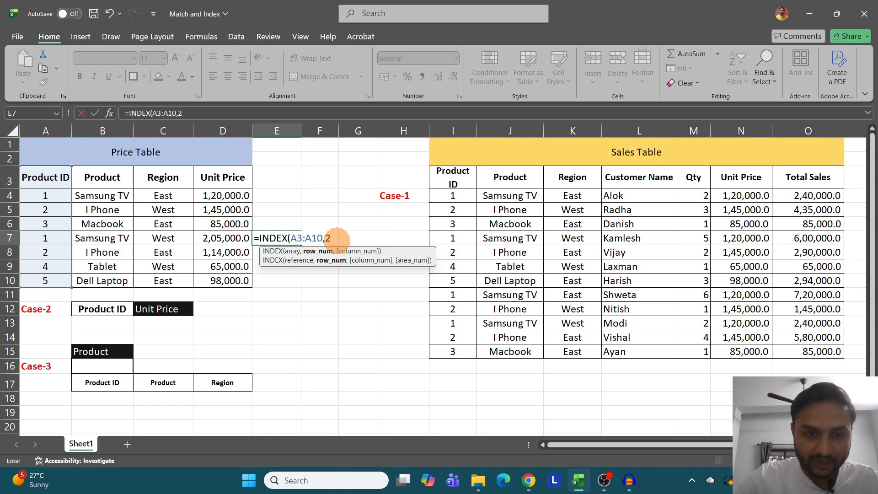
pyautogui.press('Return')
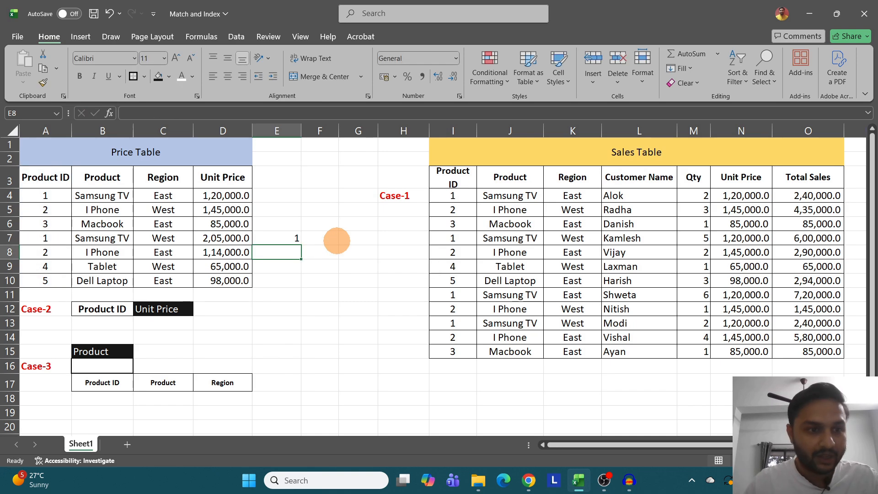
# - Set the row number in E7's INDEX formula to 5 and check the result against the Product ID column
pyautogui.click(293, 238)
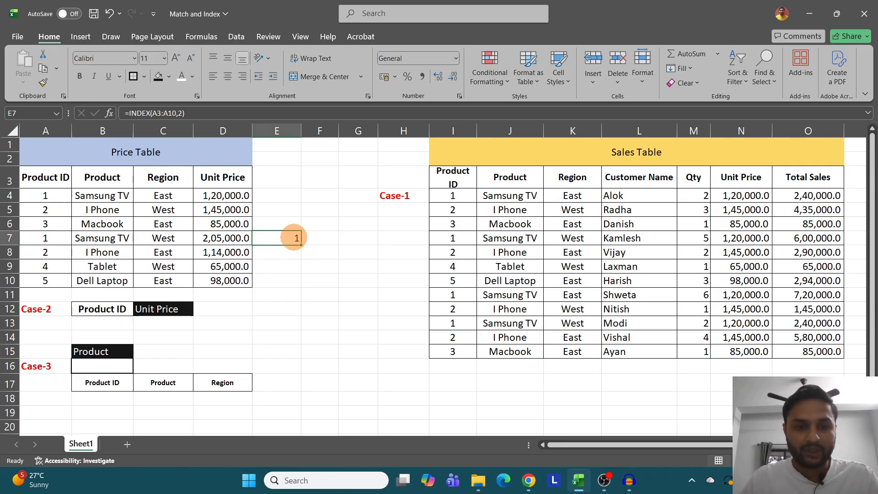
pyautogui.doubleClick(286, 237)
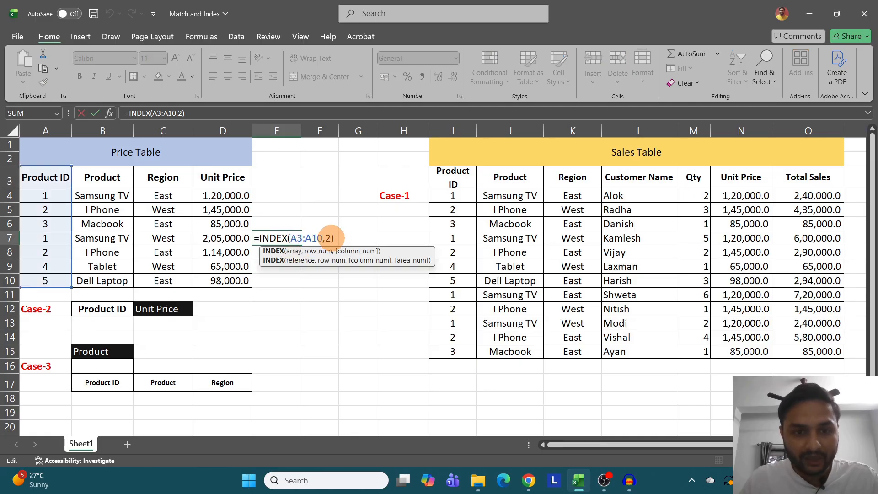
pyautogui.click(330, 237)
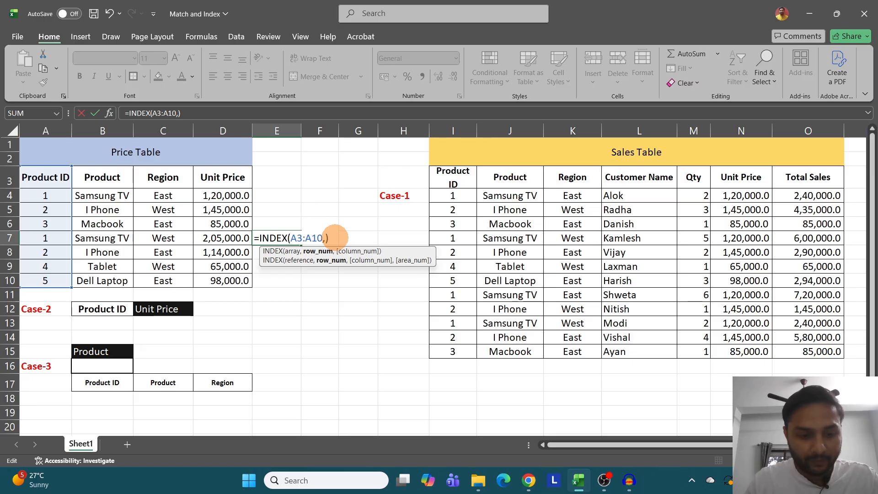
pyautogui.press('Return')
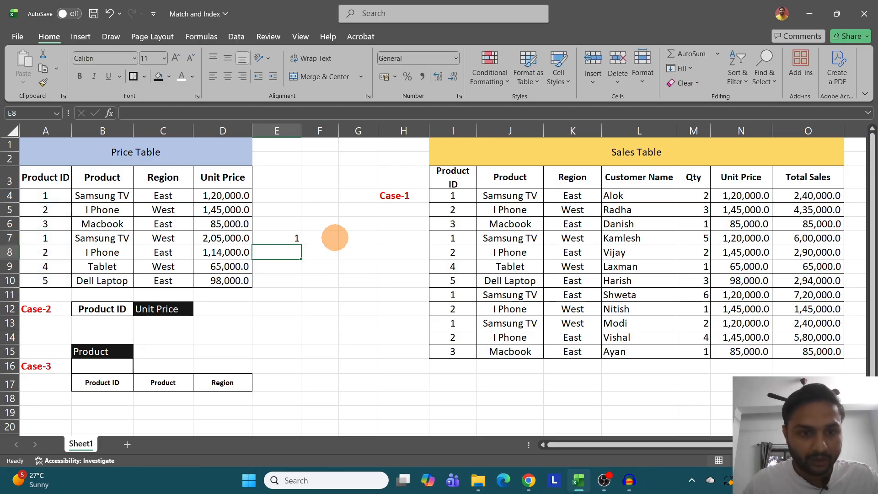
pyautogui.click(47, 197)
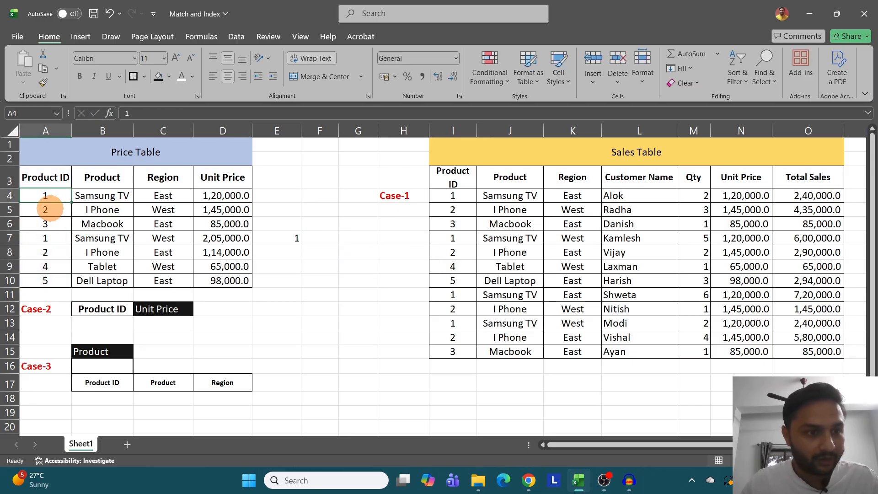
pyautogui.click(45, 238)
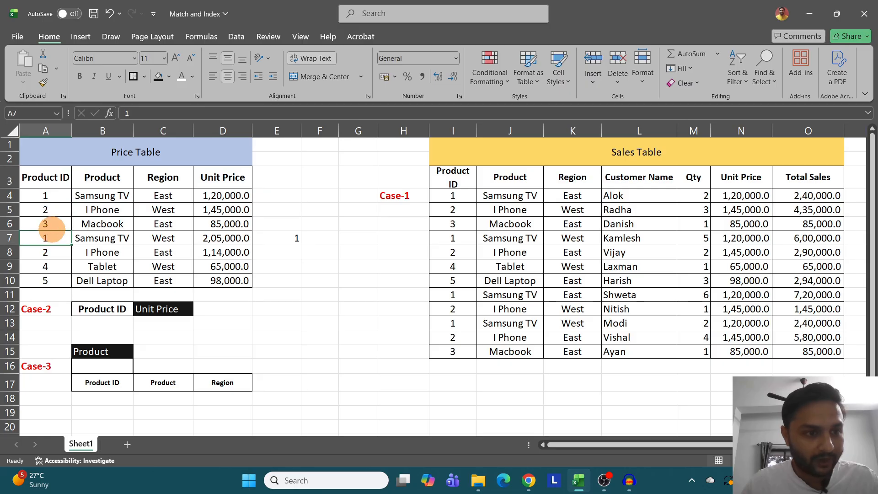
pyautogui.click(45, 180)
pyautogui.click(45, 196)
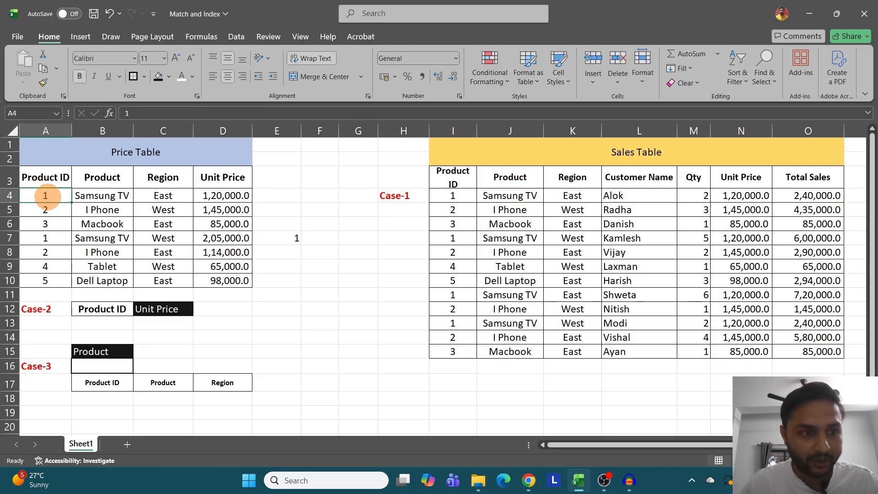
pyautogui.click(45, 237)
# - Change the row number in E7's INDEX formula to 4, making it =INDEX(A3:A10,4)
pyautogui.click(295, 236)
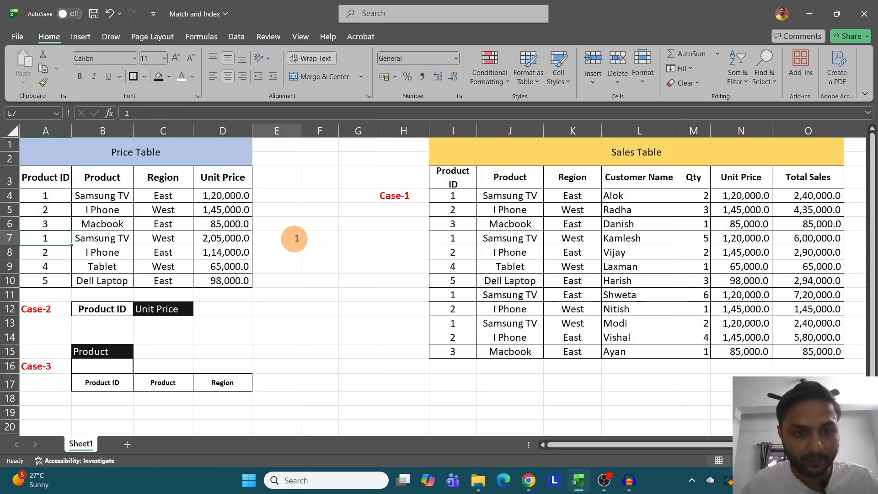
pyautogui.doubleClick(297, 237)
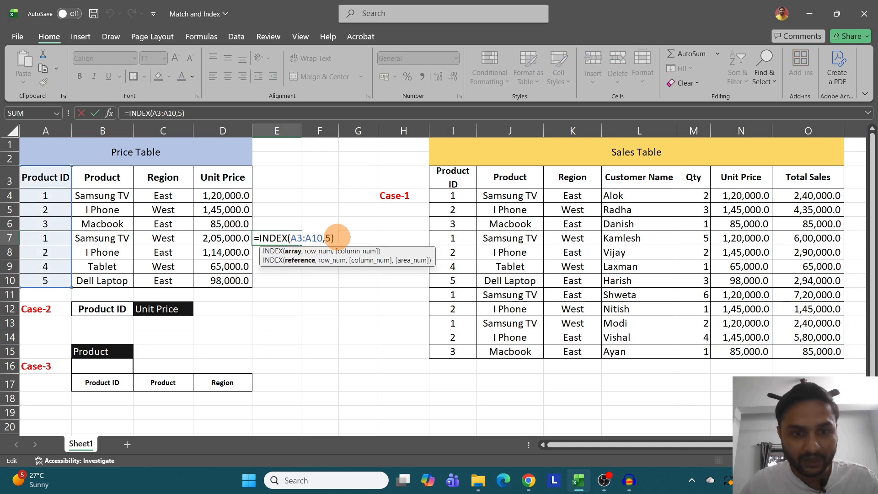
pyautogui.click(330, 238)
pyautogui.press('ctrl')
pyautogui.press('ctrl')
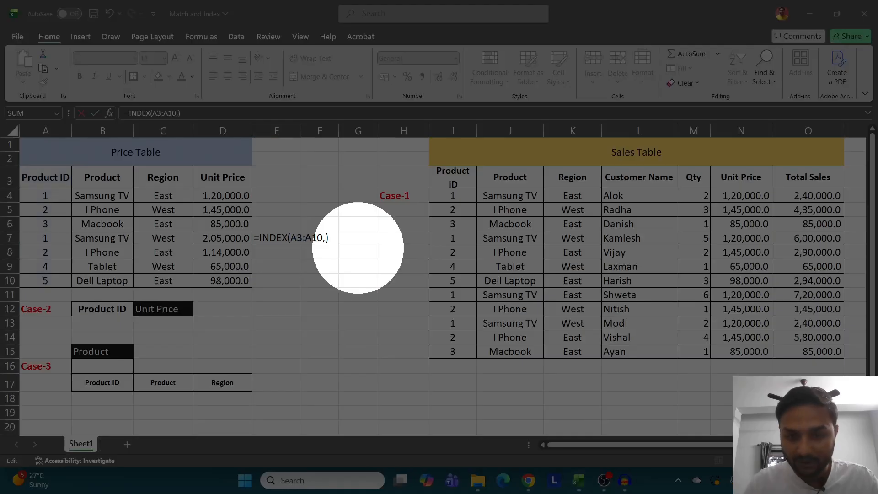
pyautogui.click(326, 237)
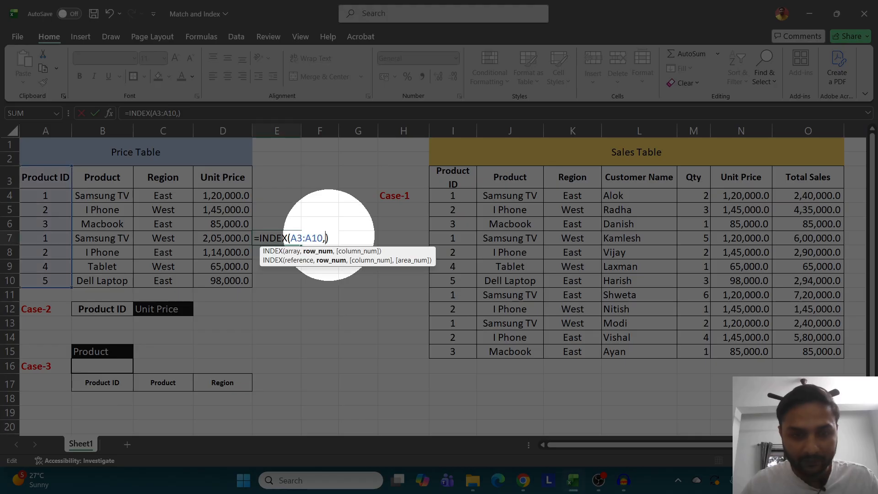
pyautogui.write('4')
pyautogui.press('Return')
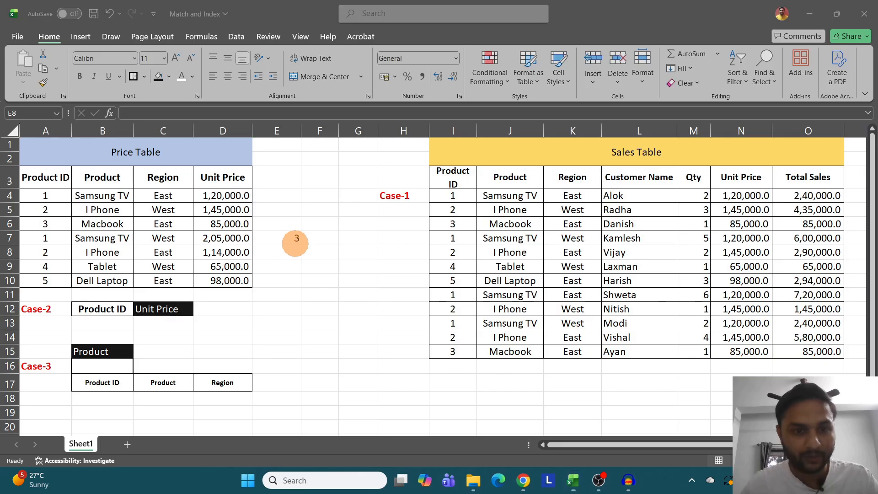
# - Replace E7's formula with =INDEX(A3:D3,,3) to return the third header of the Price Table
pyautogui.click(293, 238)
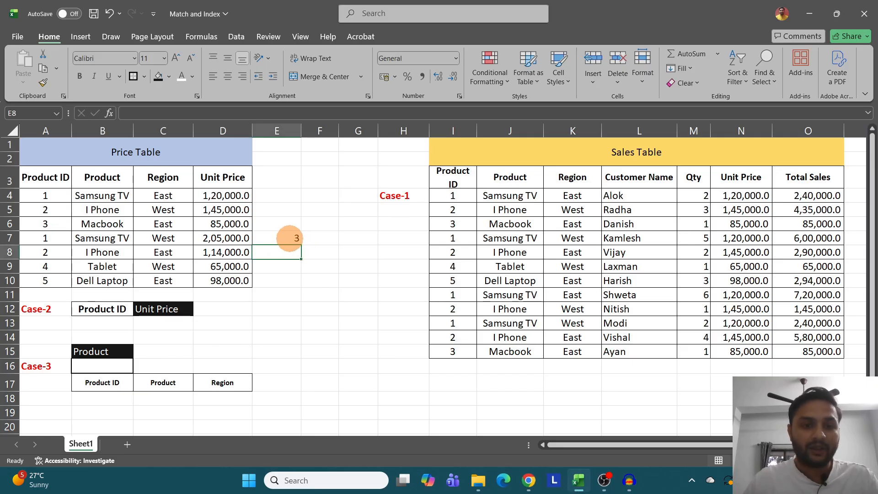
pyautogui.click(289, 236)
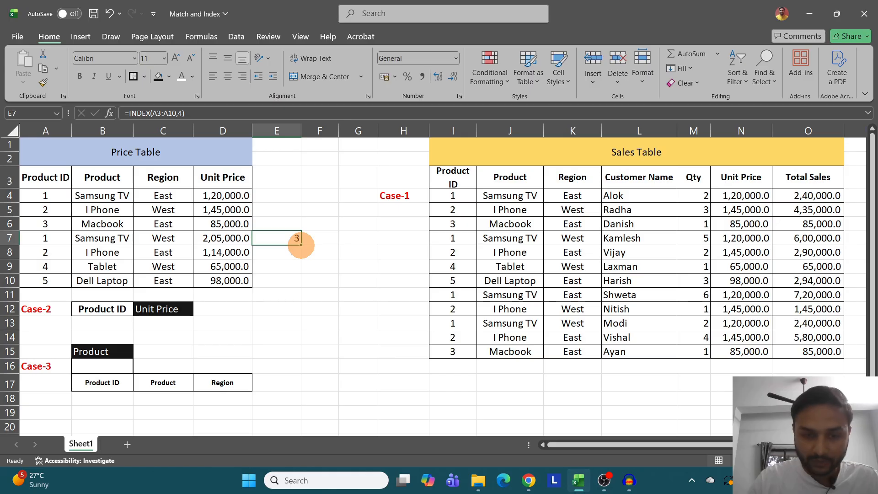
pyautogui.write('=i')
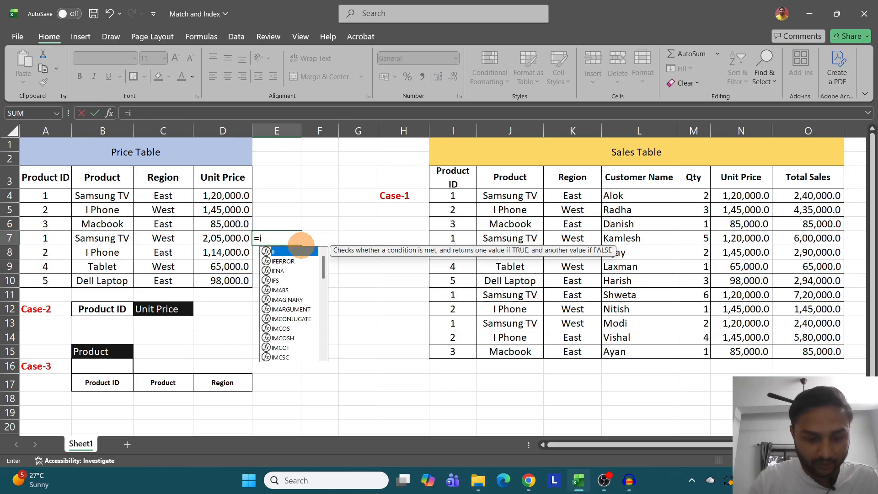
pyautogui.write('ndex')
pyautogui.press('Tab')
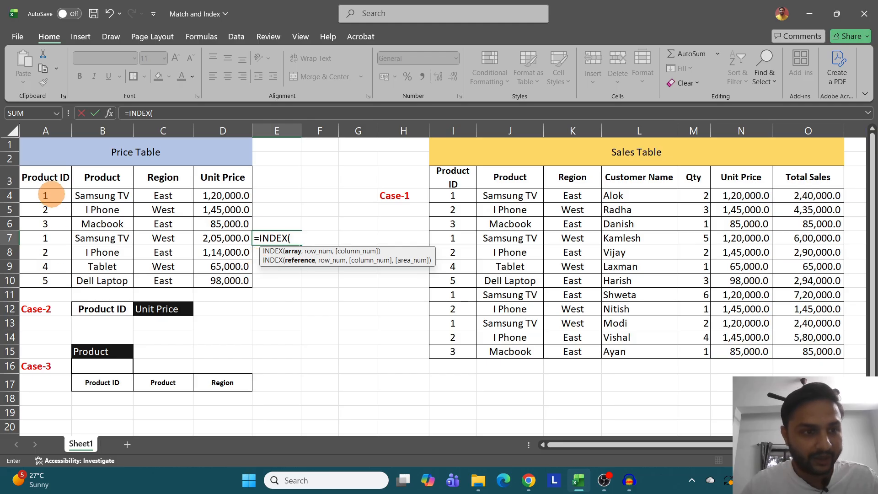
pyautogui.moveTo(44, 177); pyautogui.dragTo(223, 178)
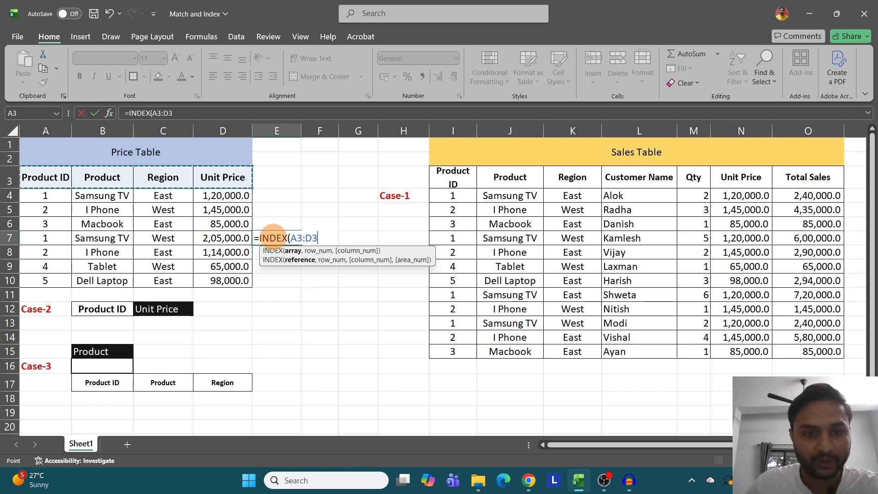
pyautogui.write(',')
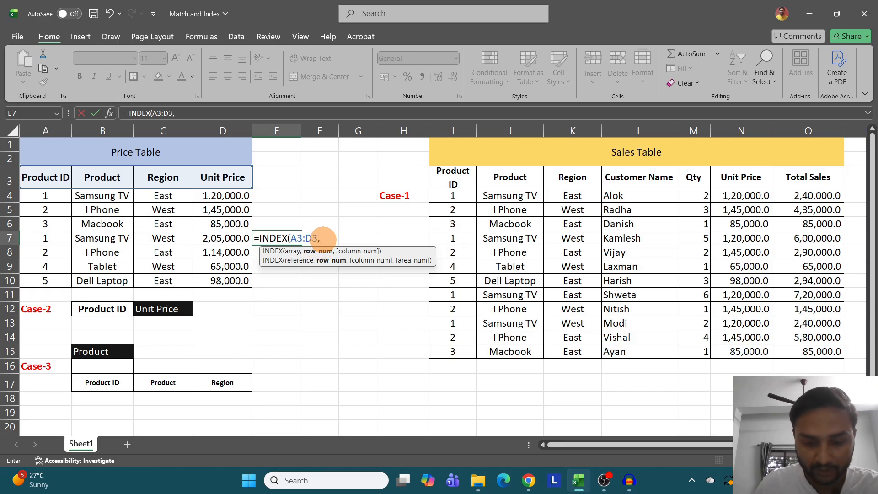
pyautogui.write(',3')
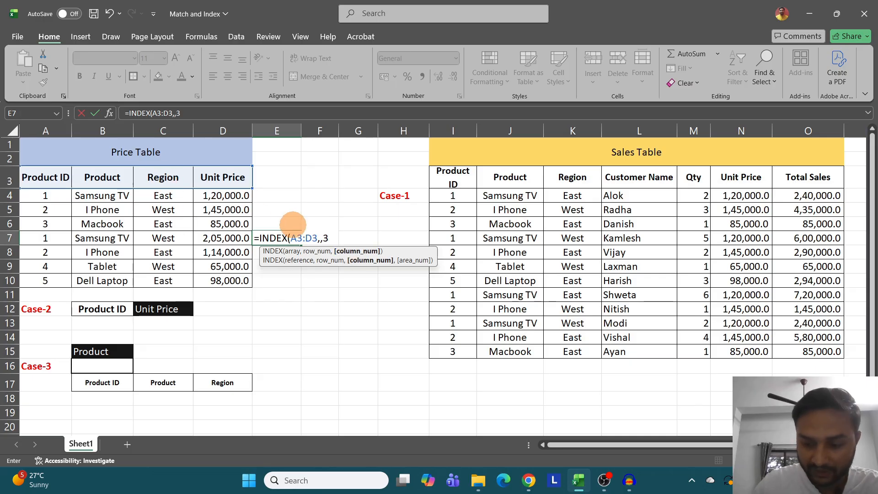
pyautogui.press('Return')
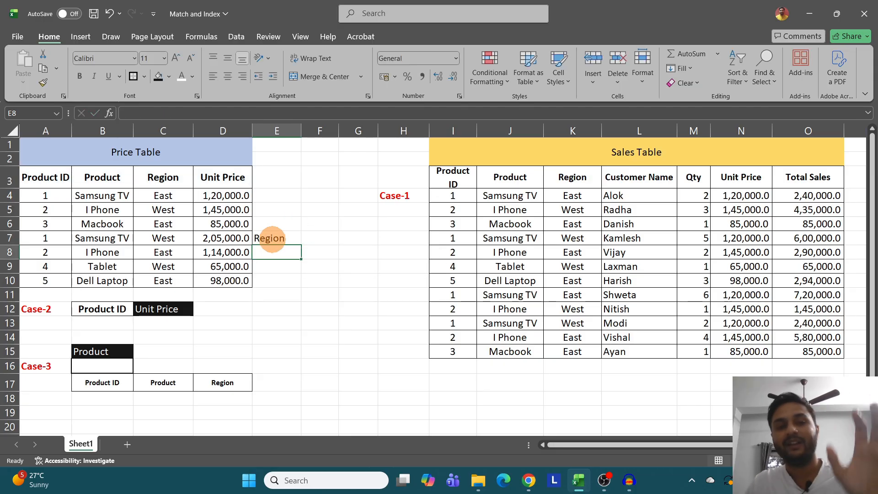
# - Replace E7's formula with =INDEX(A3:D10,2,4) to return the value in the Price Table's second row and fourth column
pyautogui.click(274, 238)
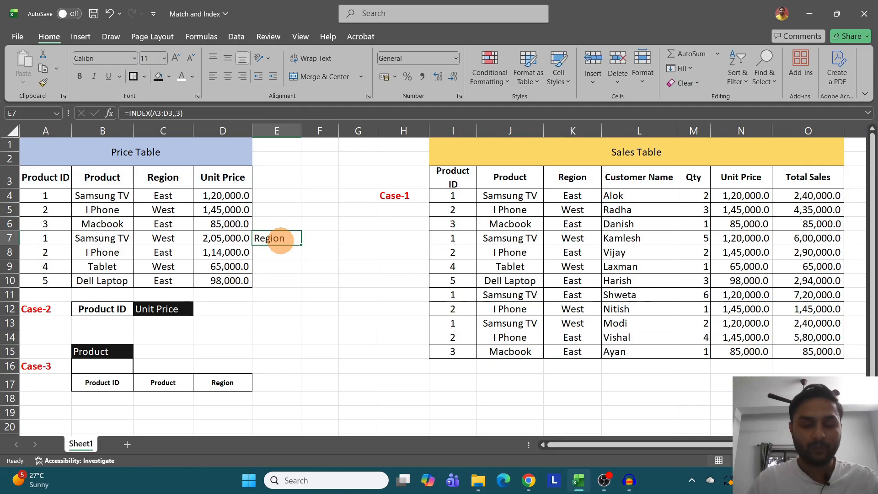
pyautogui.write('=inde')
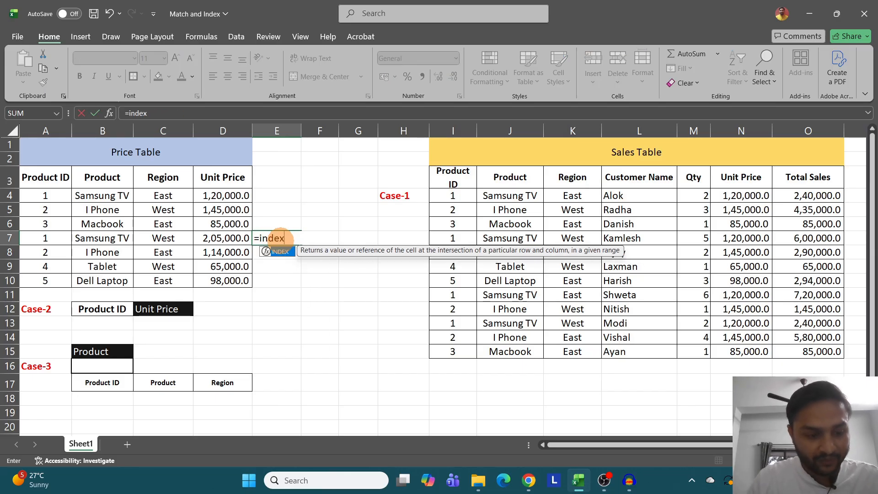
pyautogui.write('x')
pyautogui.press('Tab')
pyautogui.moveTo(46, 180); pyautogui.dragTo(230, 283)
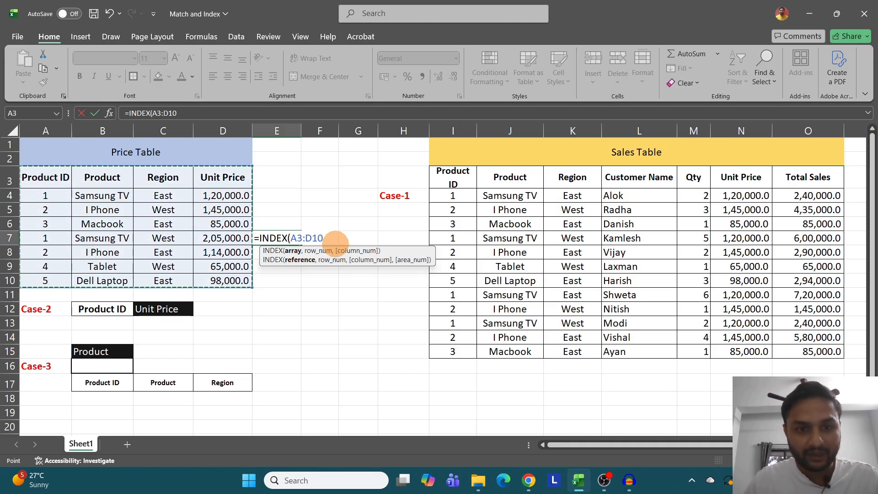
pyautogui.write(',')
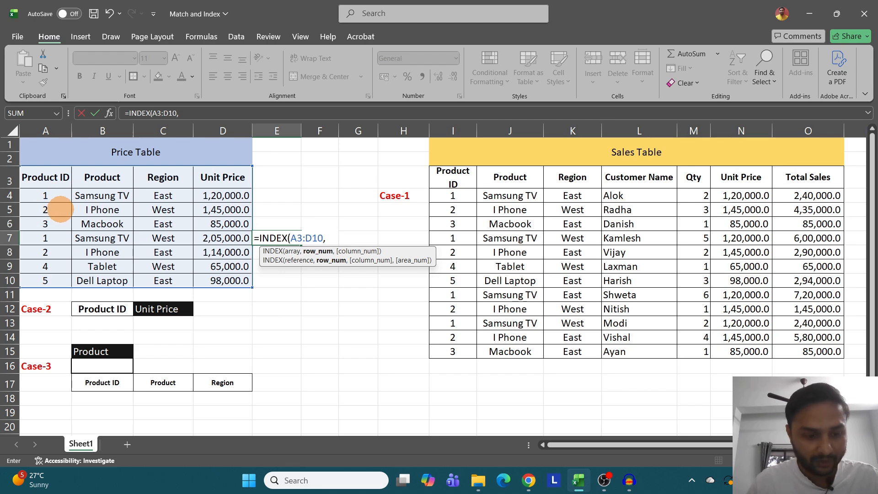
pyautogui.hotkey('ctrl', '2')
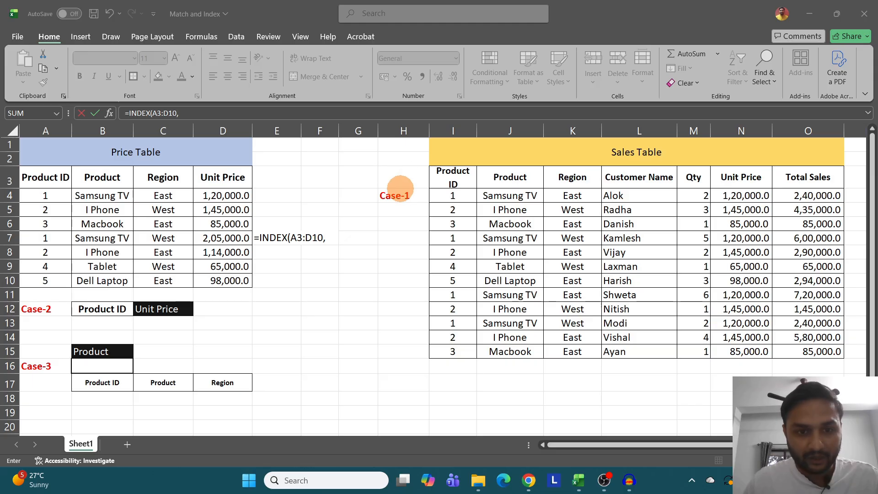
pyautogui.click(328, 236)
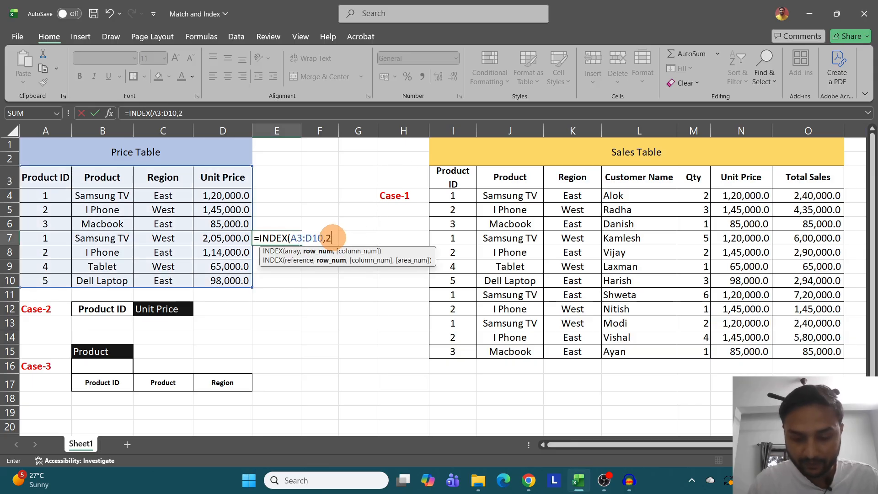
pyautogui.write(',')
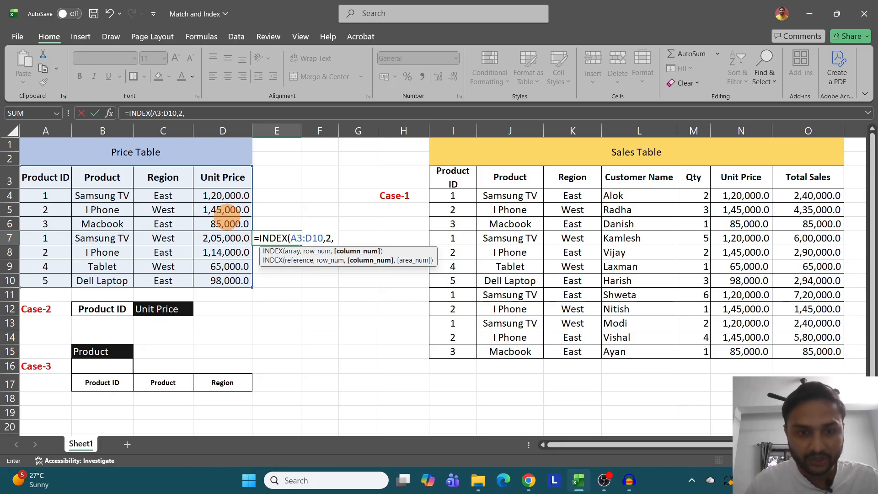
pyautogui.write('4')
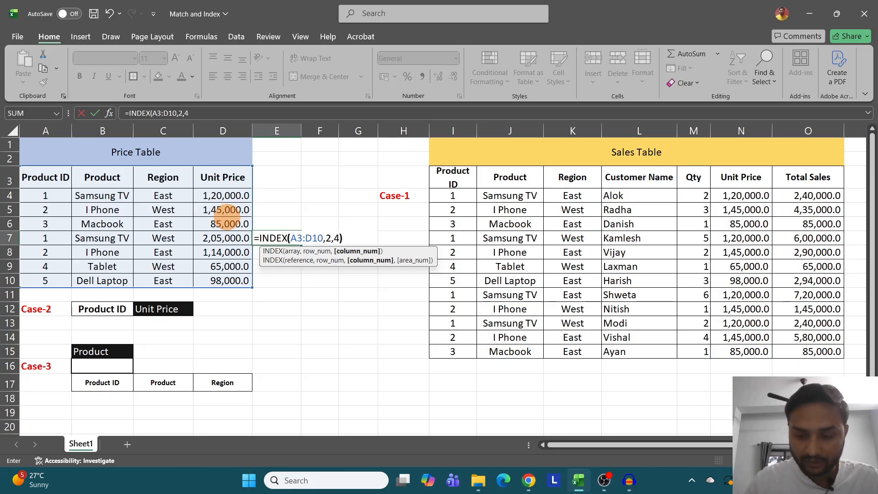
pyautogui.write(')')
pyautogui.press('Return')
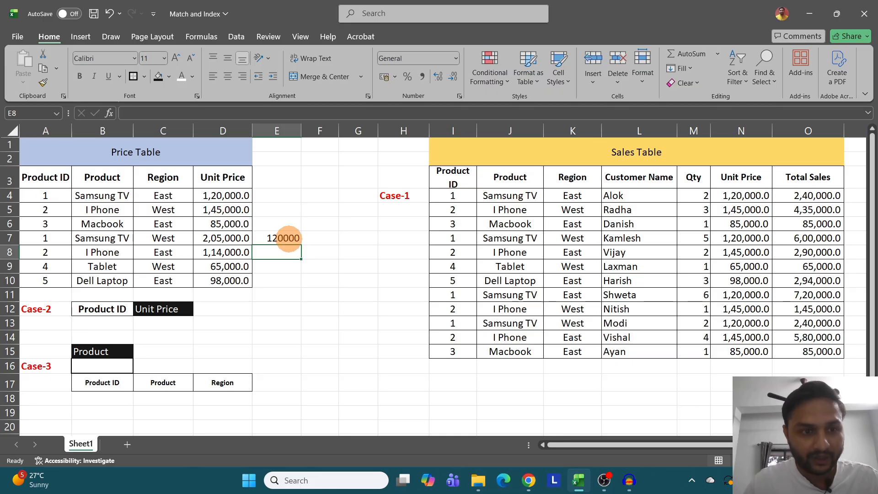
pyautogui.click(287, 238)
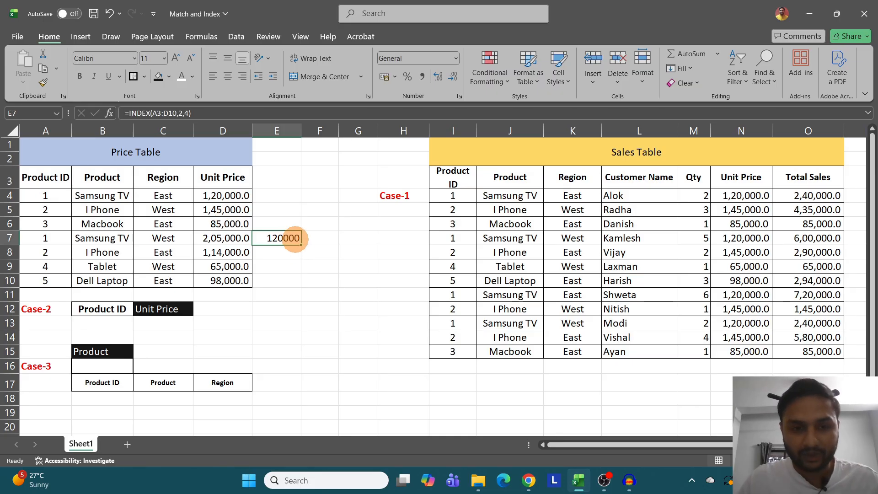
# - Enter =INDEX(A3:D10,2,) in E8 to return the whole second row of the Price Table range
pyautogui.click(282, 256)
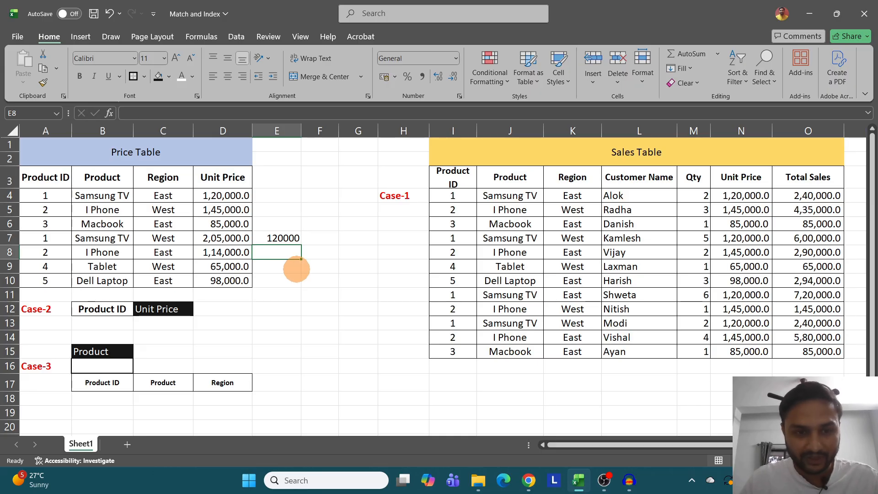
pyautogui.write('=inde')
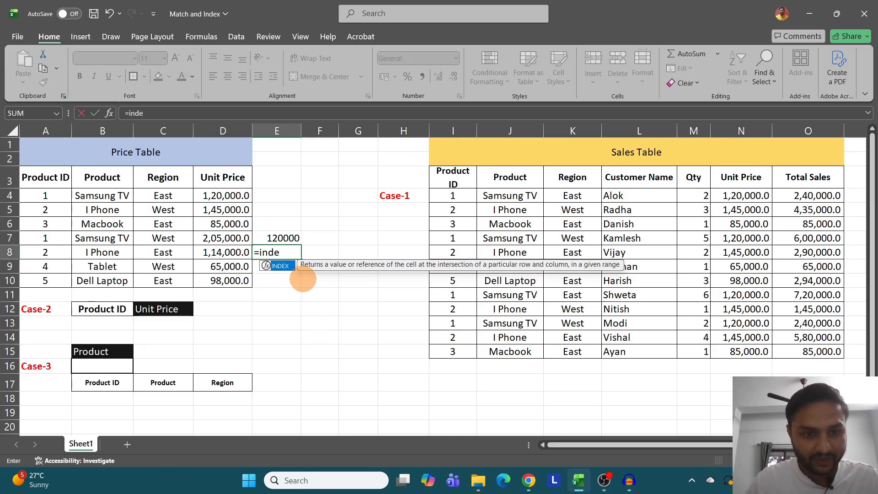
pyautogui.press('Tab')
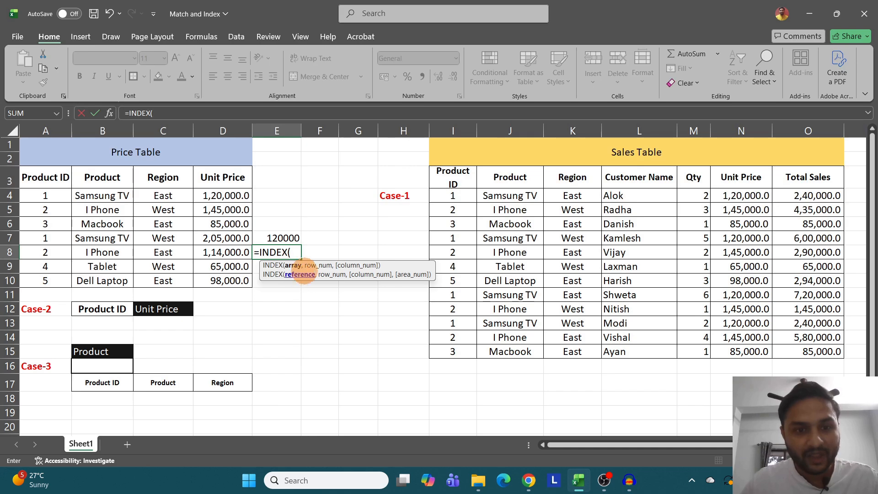
pyautogui.moveTo(53, 179); pyautogui.dragTo(233, 281)
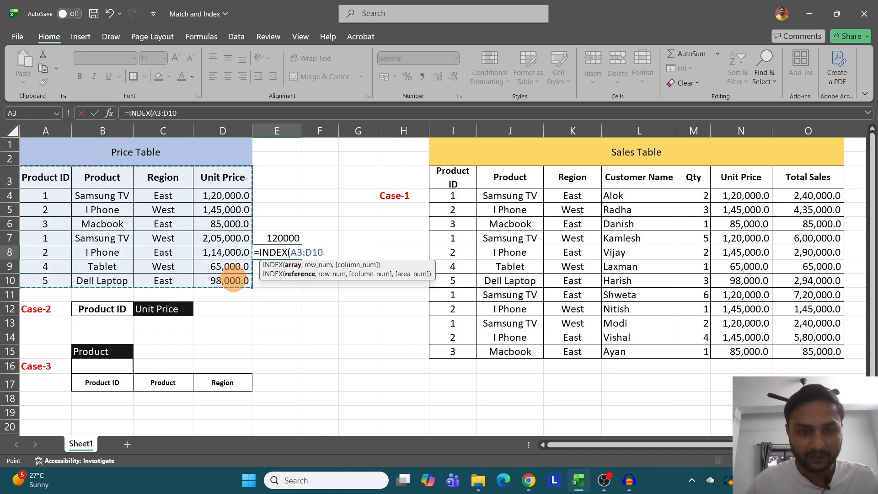
pyautogui.write(',')
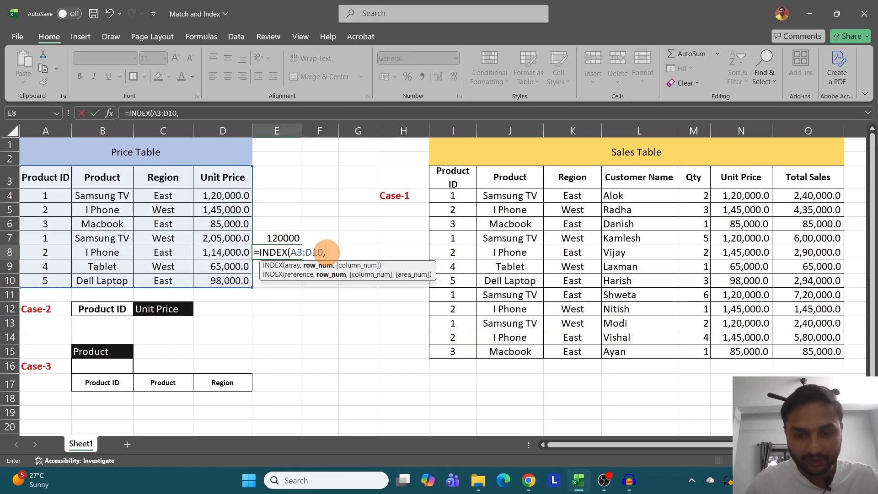
pyautogui.write(',')
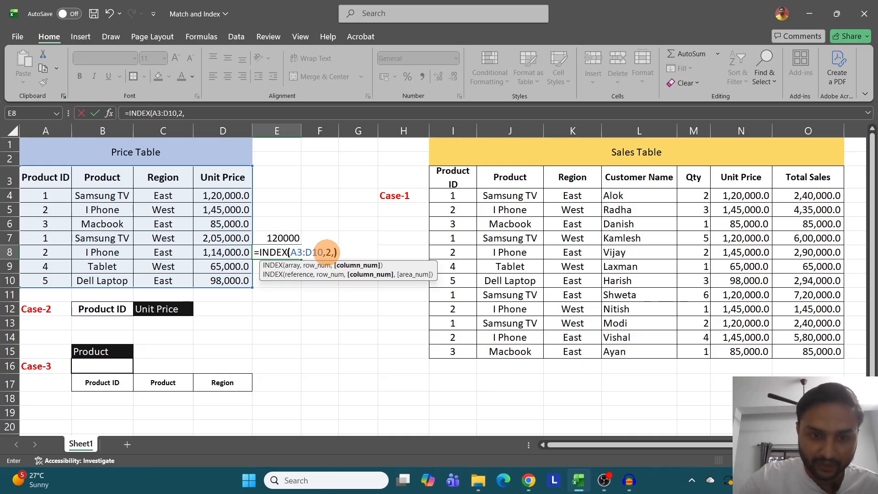
pyautogui.press('Return')
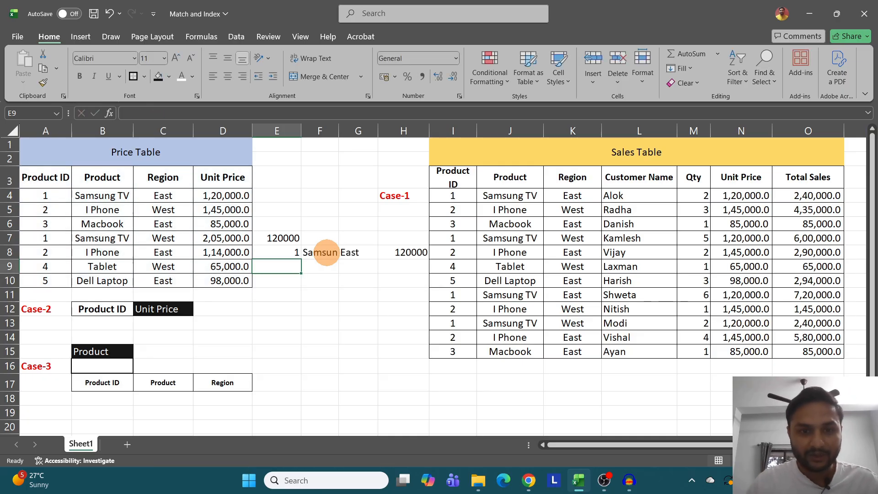
pyautogui.moveTo(282, 252); pyautogui.dragTo(425, 256)
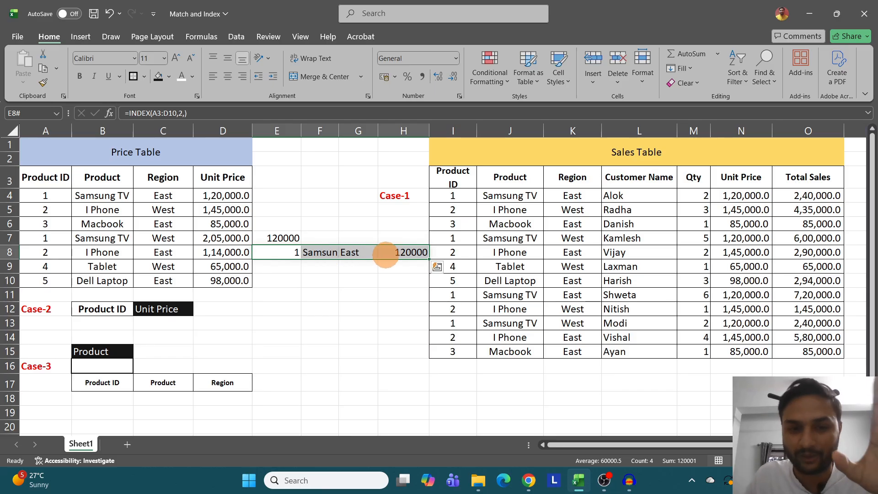
# - Change E8's formula to =INDEX(A3:D10,,4) to return the whole Unit Price column, and check the returned range
pyautogui.doubleClick(280, 253)
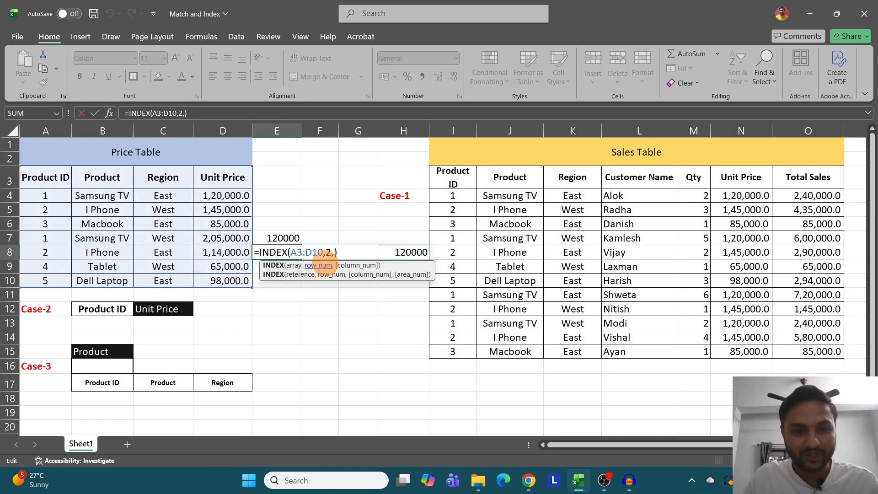
pyautogui.click(334, 253)
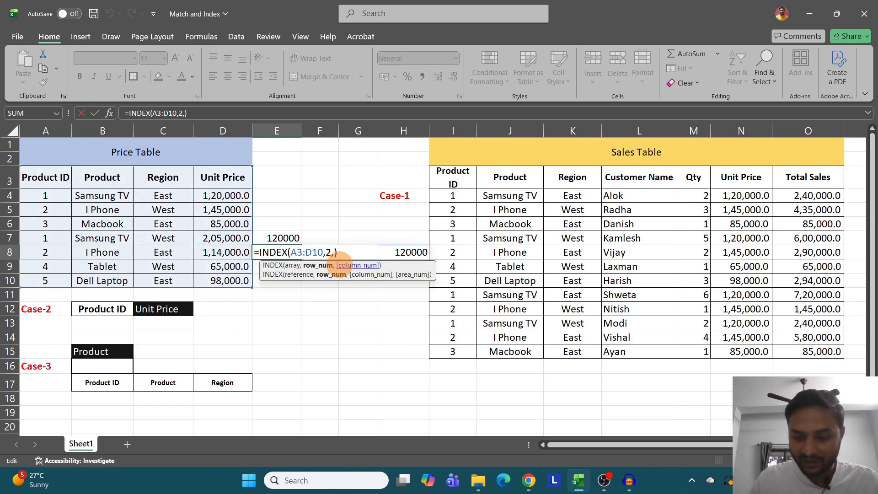
pyautogui.press('BackSpace')
pyautogui.press('BackSpace')
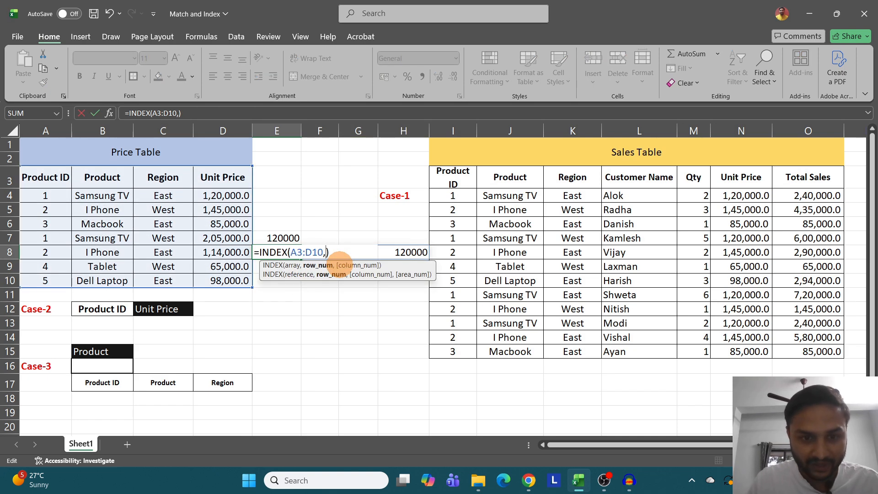
pyautogui.write(',')
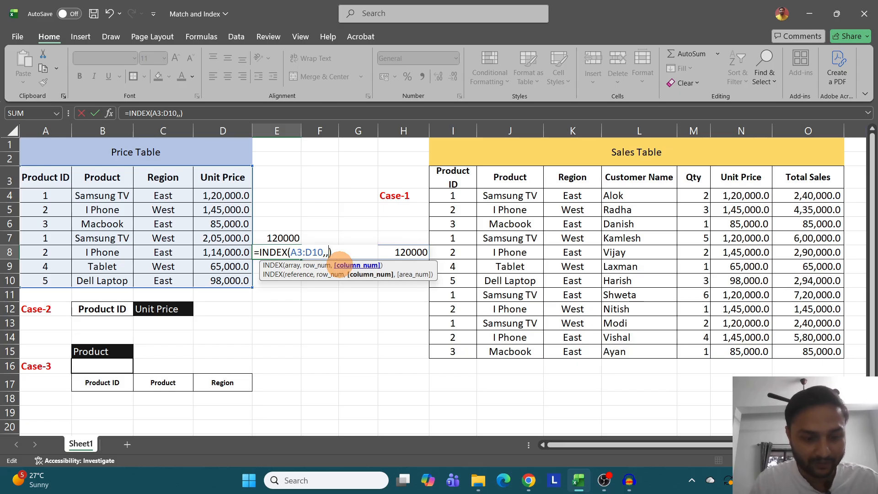
pyautogui.write('4')
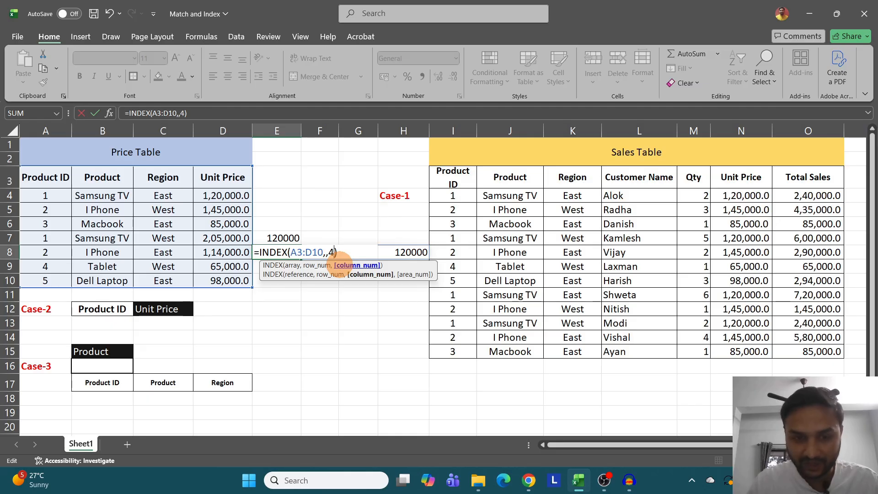
pyautogui.press('Return')
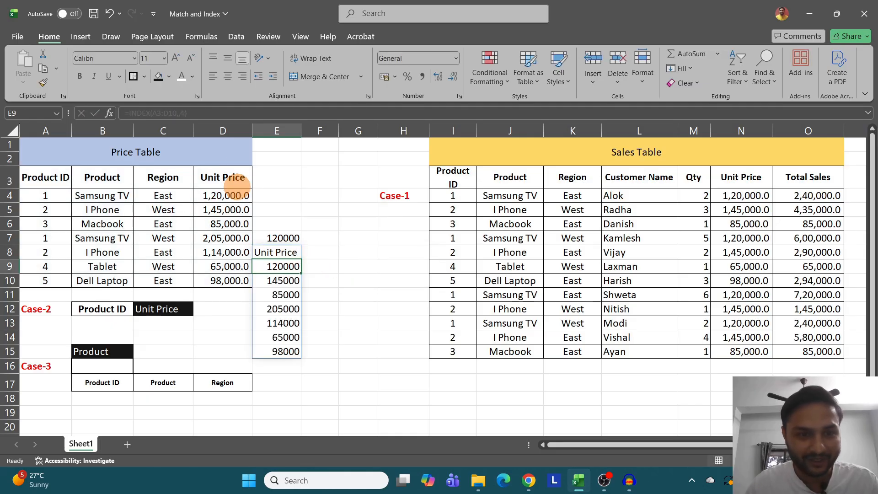
pyautogui.click(280, 253)
pyautogui.moveTo(280, 264); pyautogui.dragTo(297, 342)
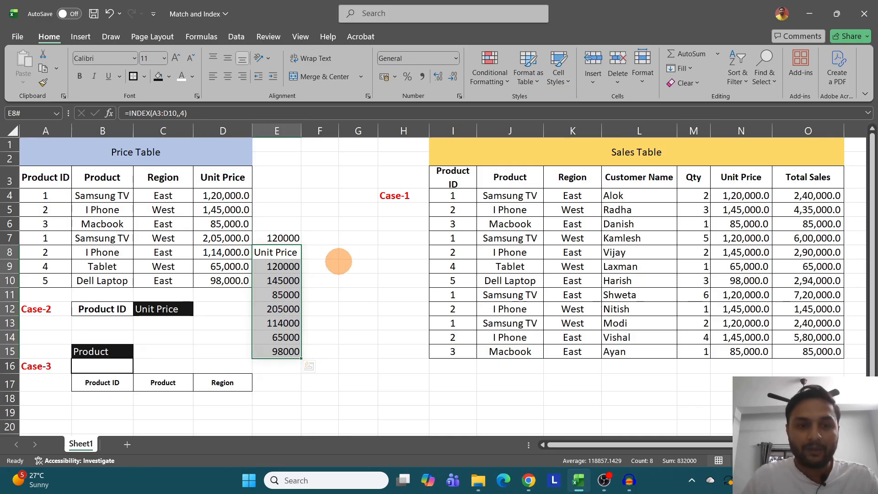
# - Enter =MATCH(B8,B3:B10) in G7 to find the position of I Phone in the Price Table's Product column
pyautogui.click(324, 265)
pyautogui.click(324, 240)
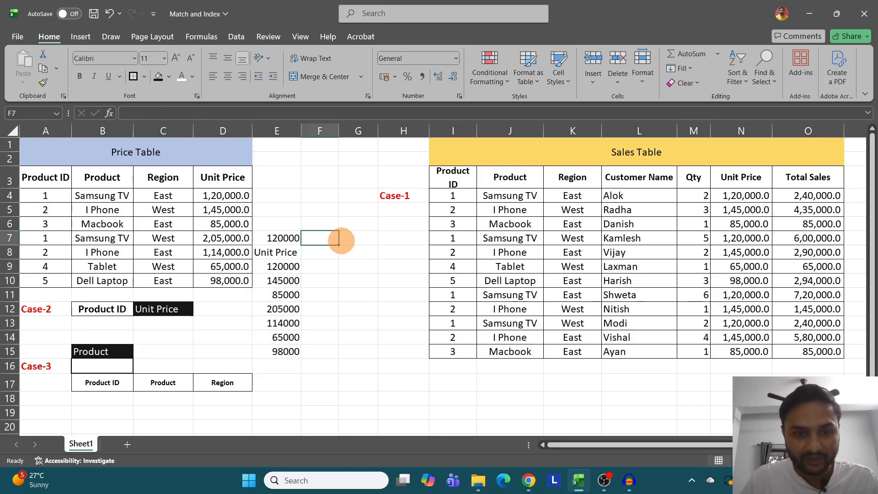
pyautogui.click(352, 240)
pyautogui.write('=match')
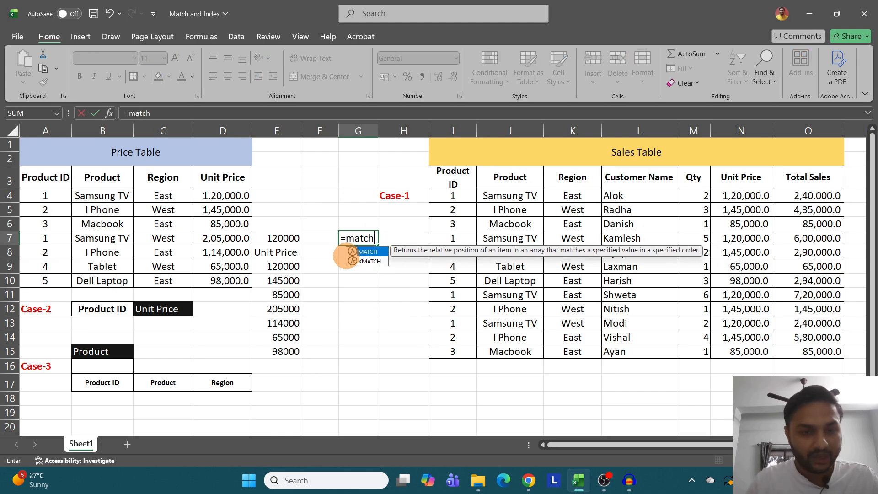
pyautogui.press('Tab')
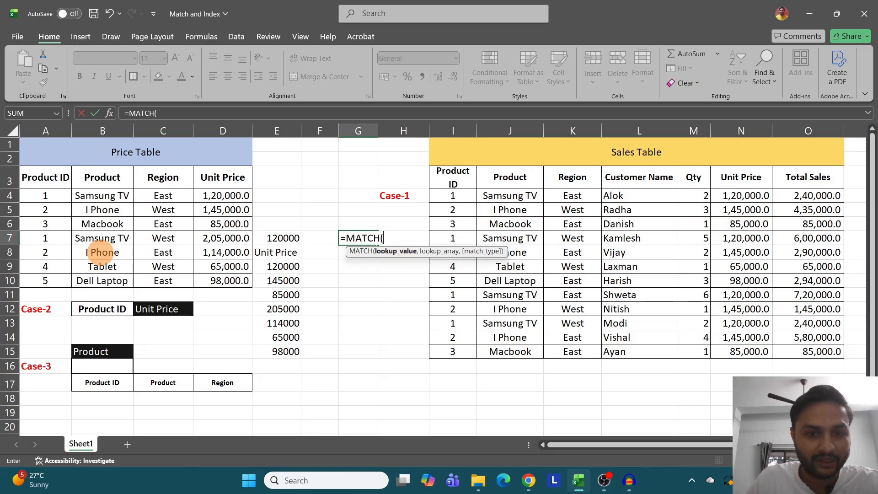
pyautogui.click(102, 254)
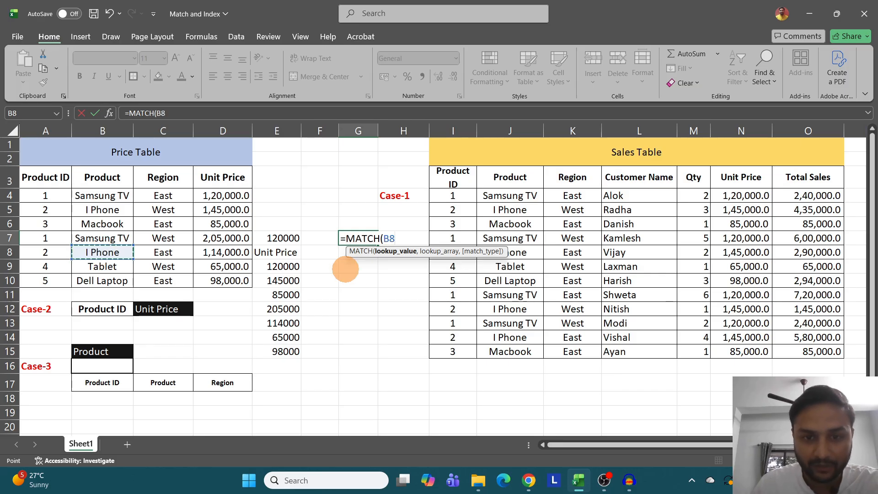
pyautogui.write(',')
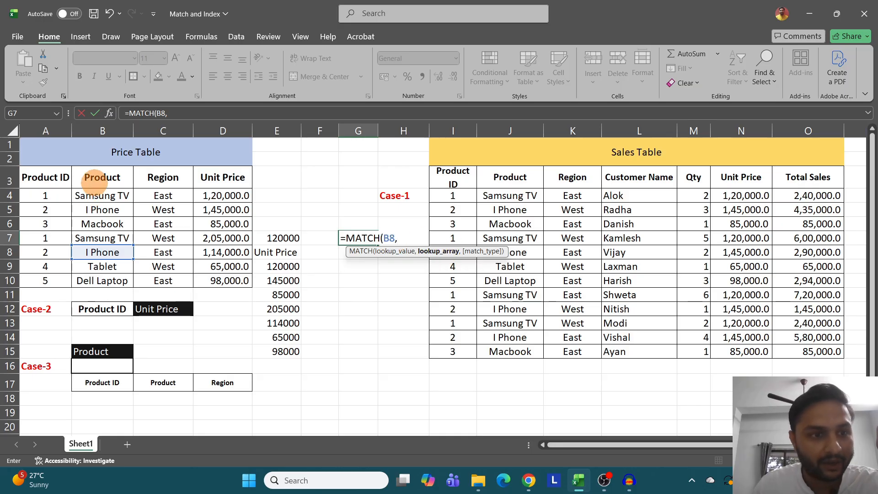
pyautogui.moveTo(104, 170); pyautogui.dragTo(106, 280)
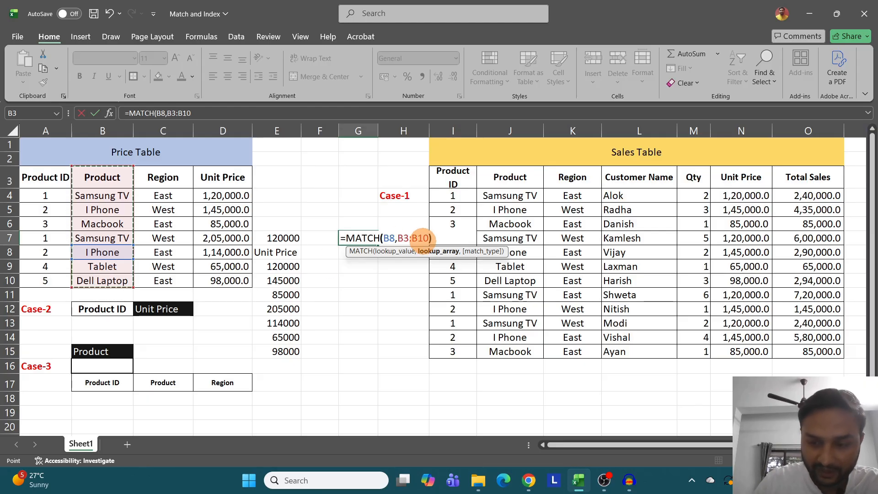
pyautogui.write(')')
pyautogui.press('Return')
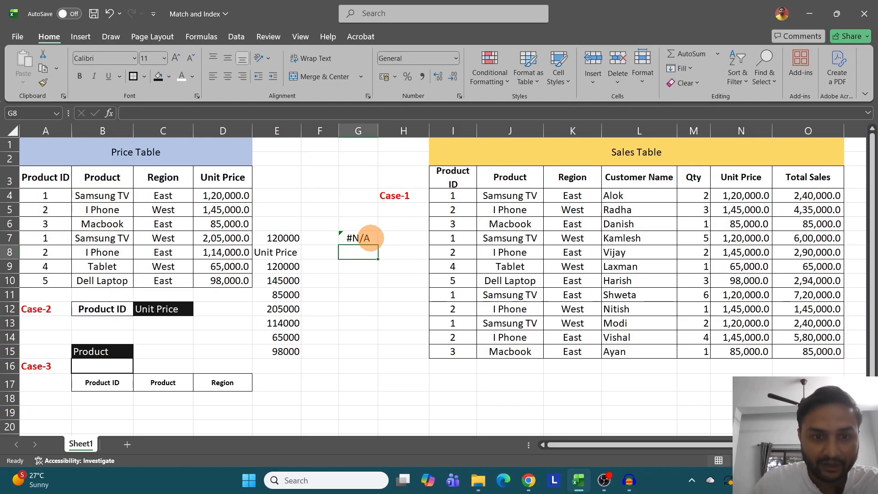
# - Add match type 0 to G7's formula, making it =MATCH(B8,B3:B10,0), and compare the result with the Price Table's Product column
pyautogui.click(363, 237)
pyautogui.doubleClick(366, 238)
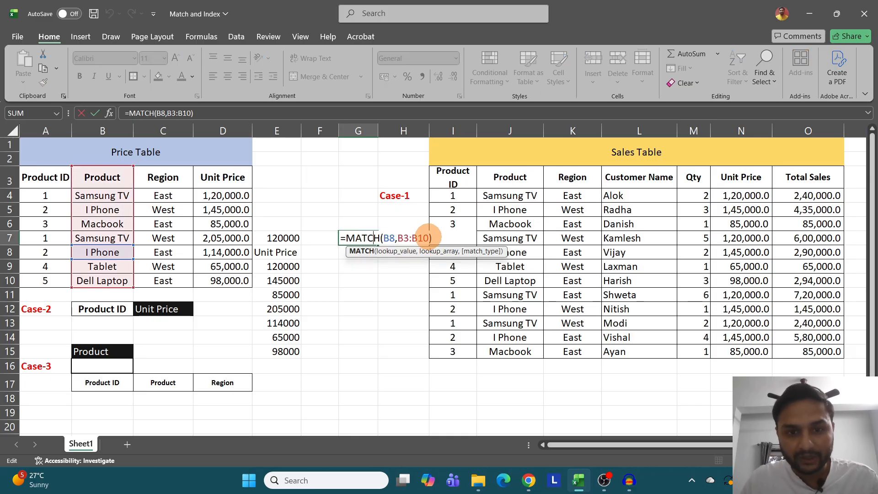
pyautogui.click(422, 237)
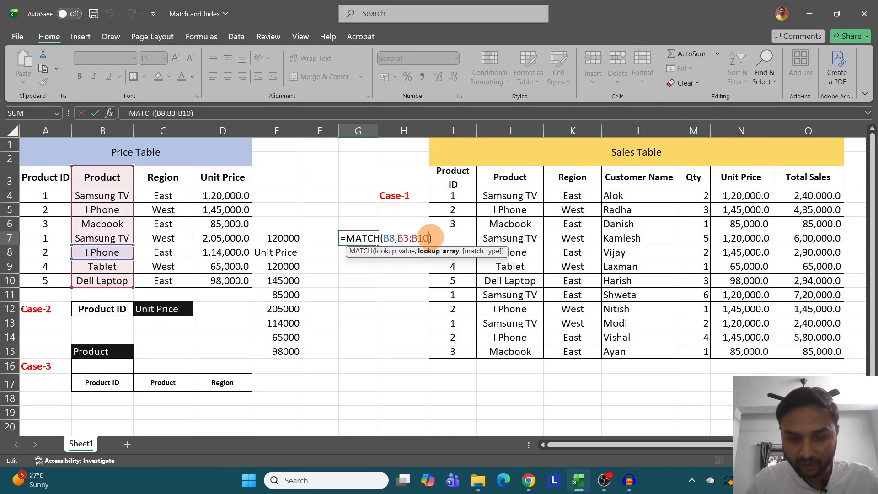
pyautogui.write(',')
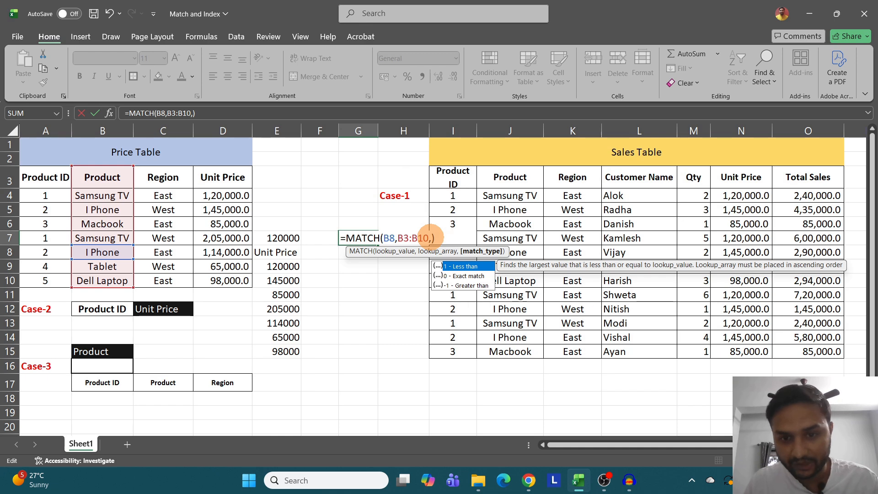
pyautogui.press('Down')
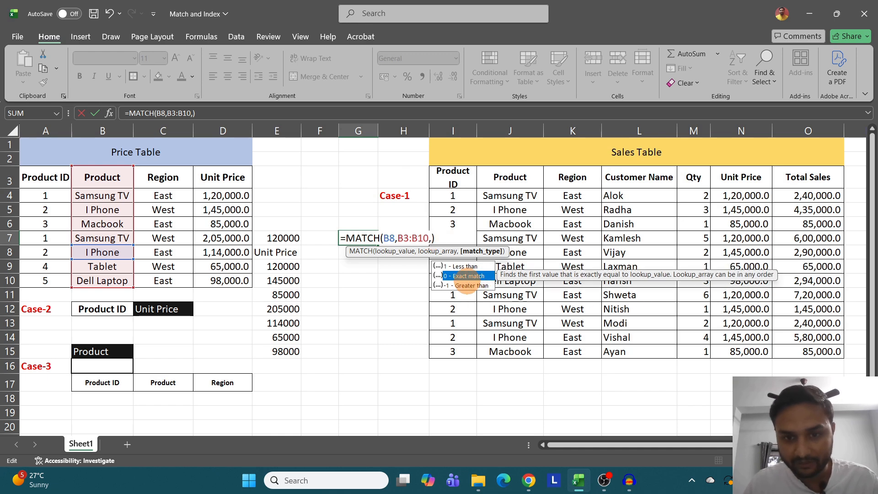
pyautogui.write('0')
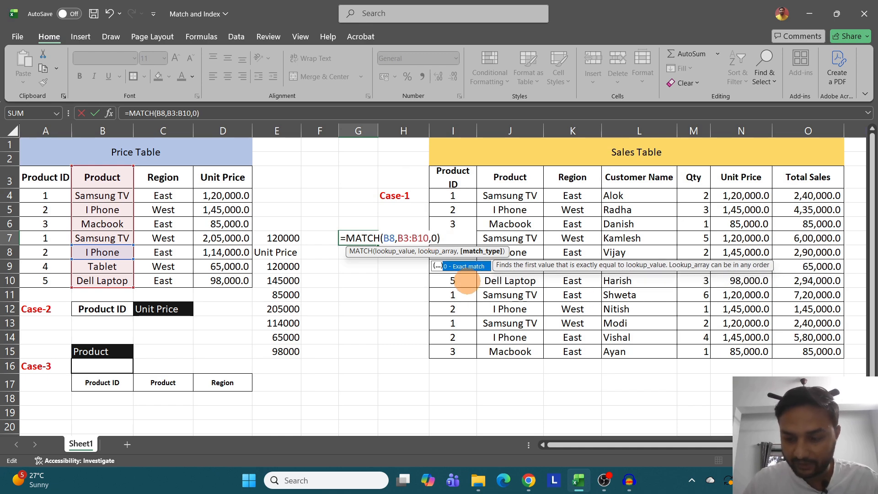
pyautogui.write(')')
pyautogui.press('Return')
pyautogui.click(358, 242)
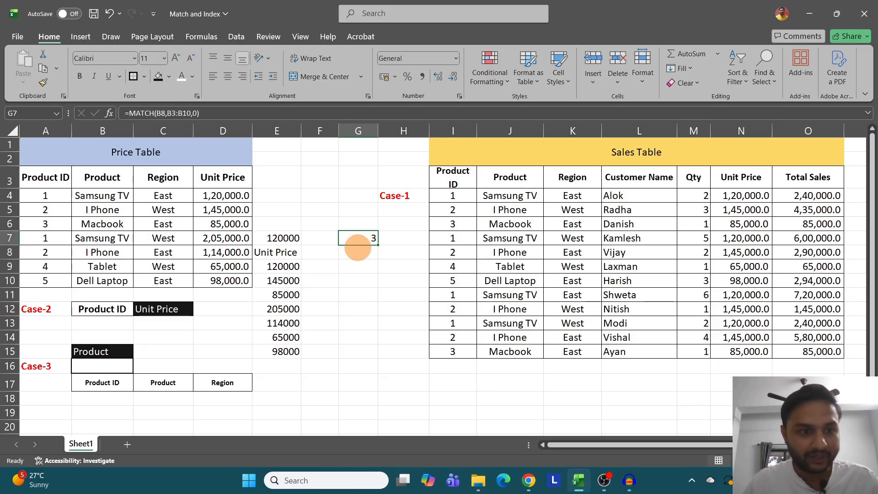
pyautogui.click(103, 252)
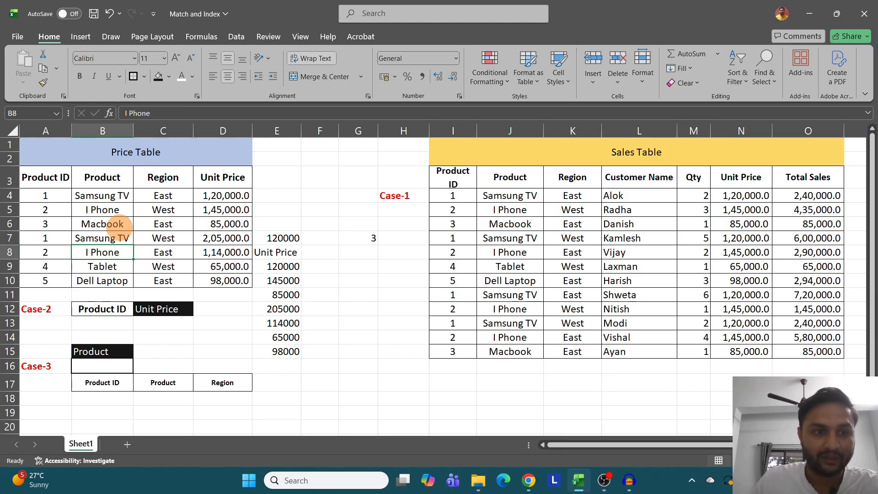
# - Replace G7's formula with =MATCH(B4,B3:B10,0) to find the exact-match position of Samsung TV in the Product column
pyautogui.click(361, 236)
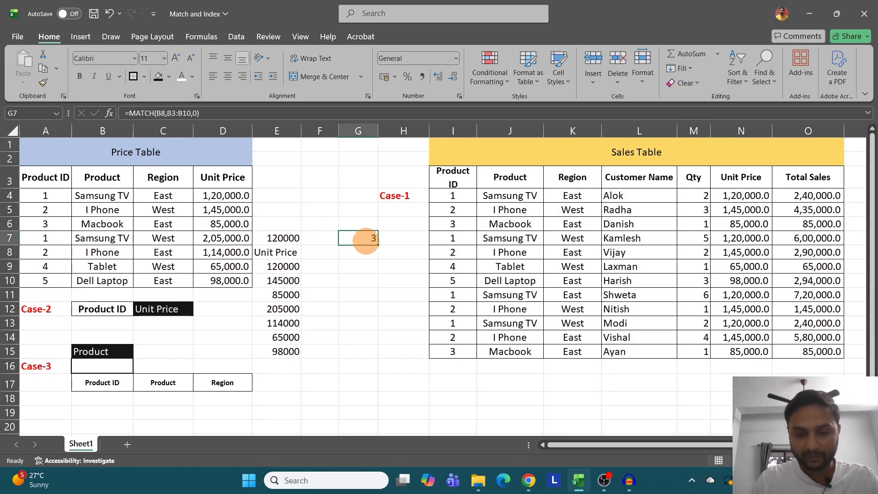
pyautogui.write('=MATCH(')
pyautogui.press('Tab')
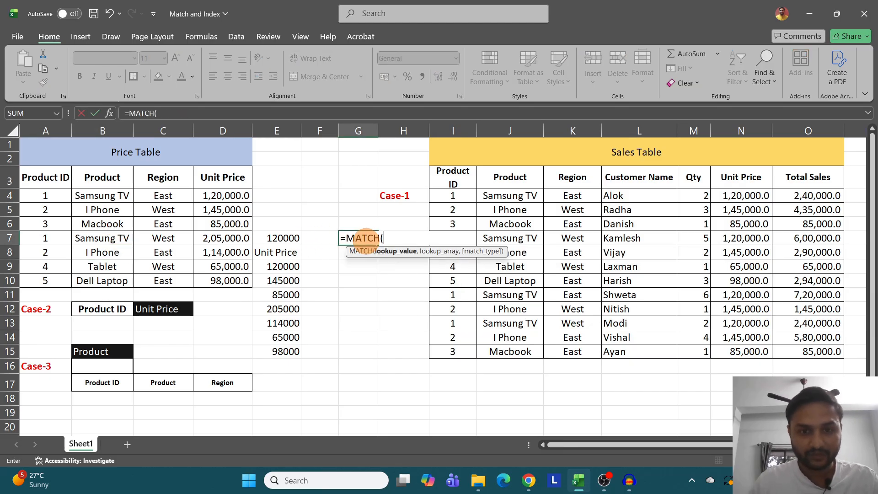
pyautogui.click(117, 195)
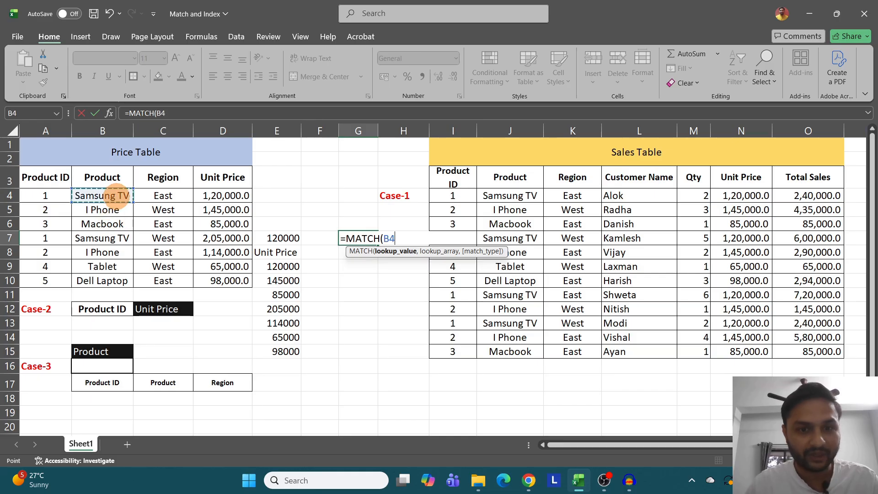
pyautogui.write(',')
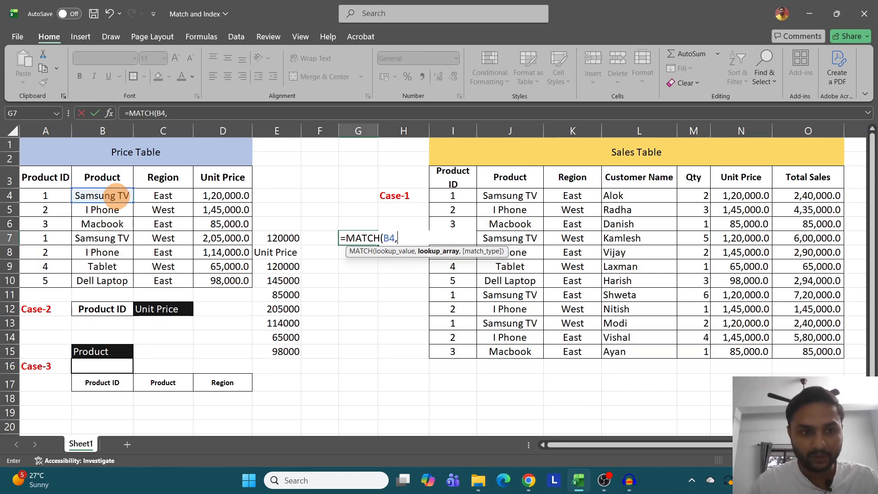
pyautogui.moveTo(103, 178); pyautogui.dragTo(103, 281)
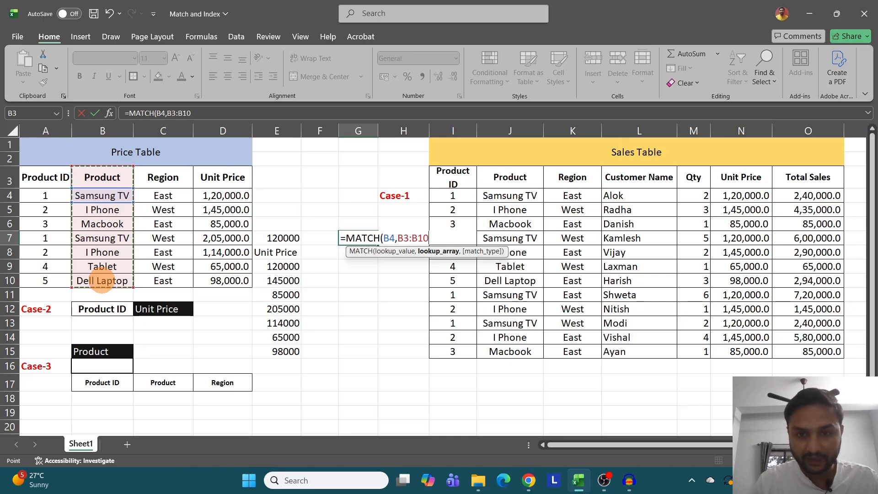
pyautogui.write(',')
pyautogui.press('Down')
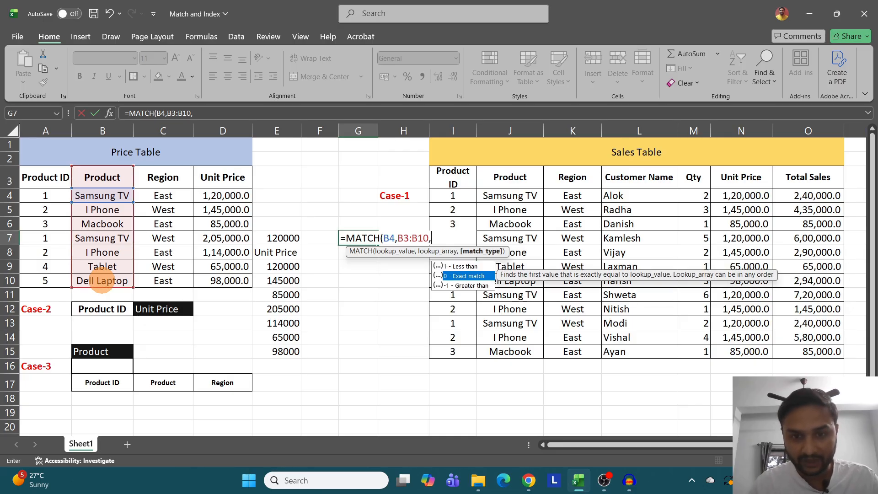
pyautogui.press('Tab')
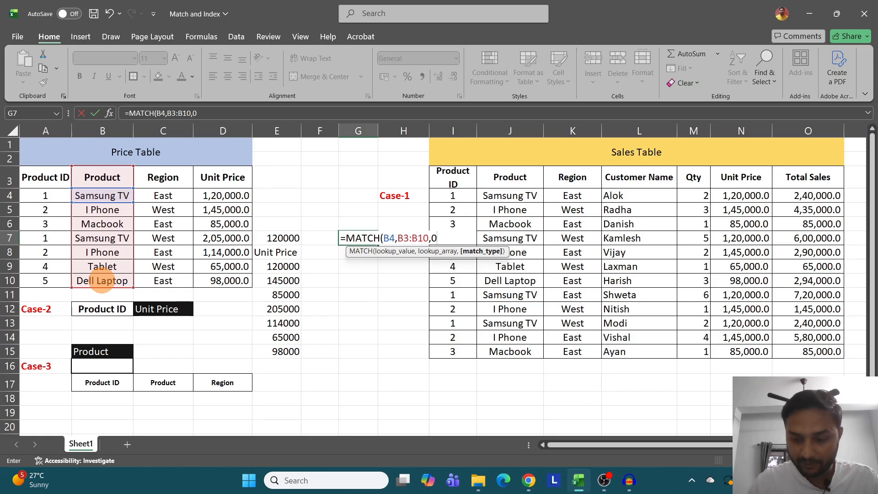
pyautogui.press('Return')
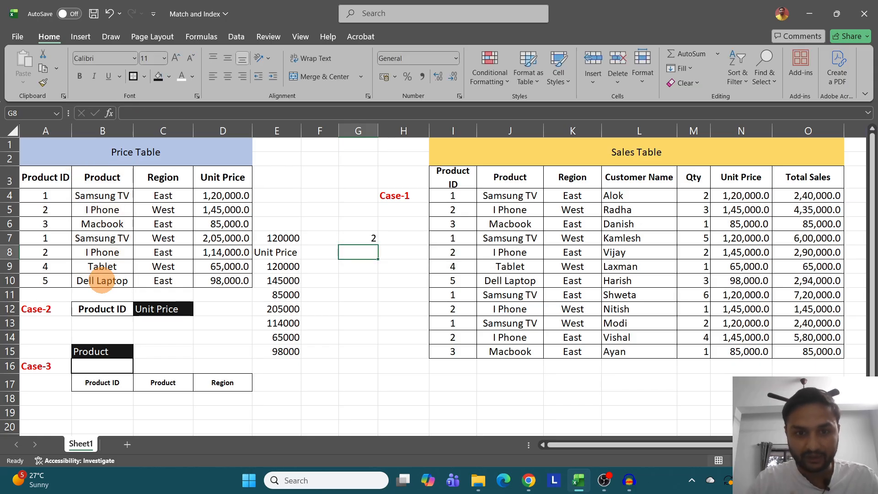
pyautogui.click(101, 195)
pyautogui.click(360, 238)
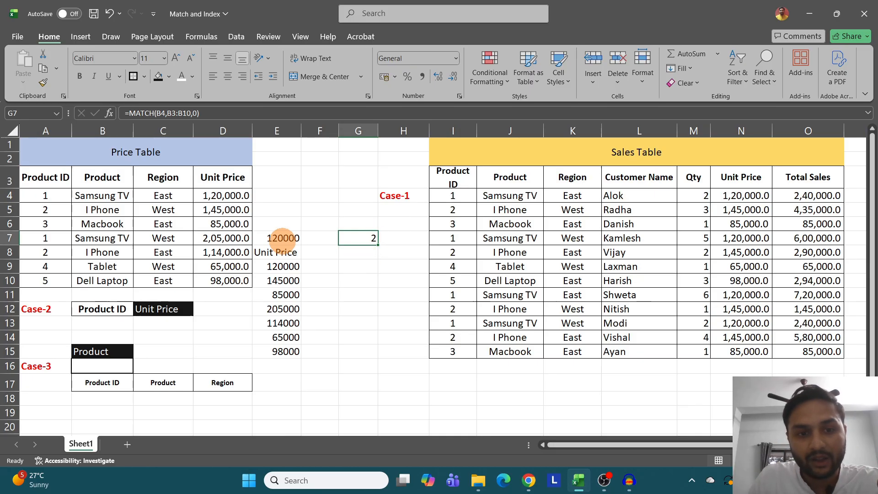
# - Clear the trial INDEX and MATCH formulas from E7:G15
pyautogui.moveTo(284, 237); pyautogui.dragTo(290, 346)
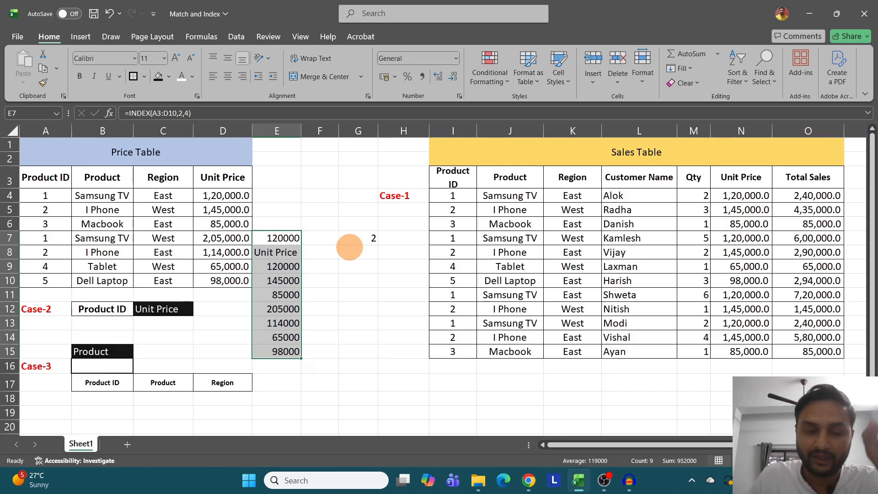
pyautogui.moveTo(289, 238); pyautogui.dragTo(359, 345)
pyautogui.press('Delete')
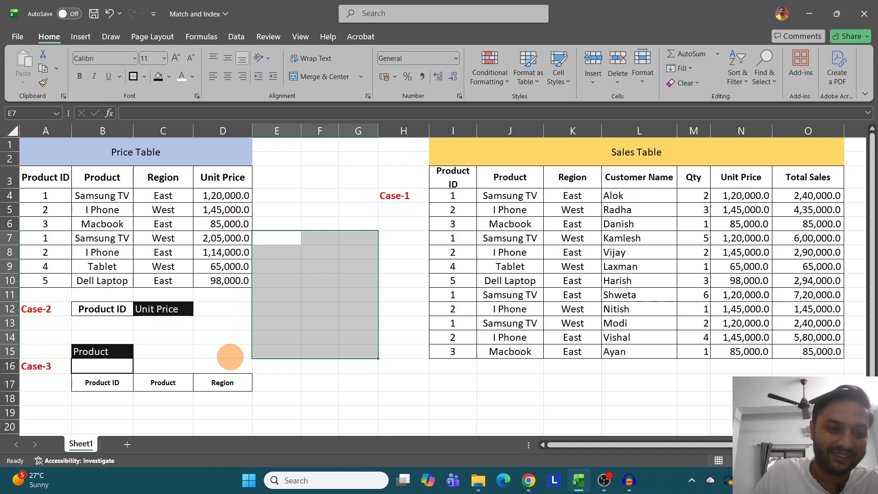
pyautogui.click(189, 350)
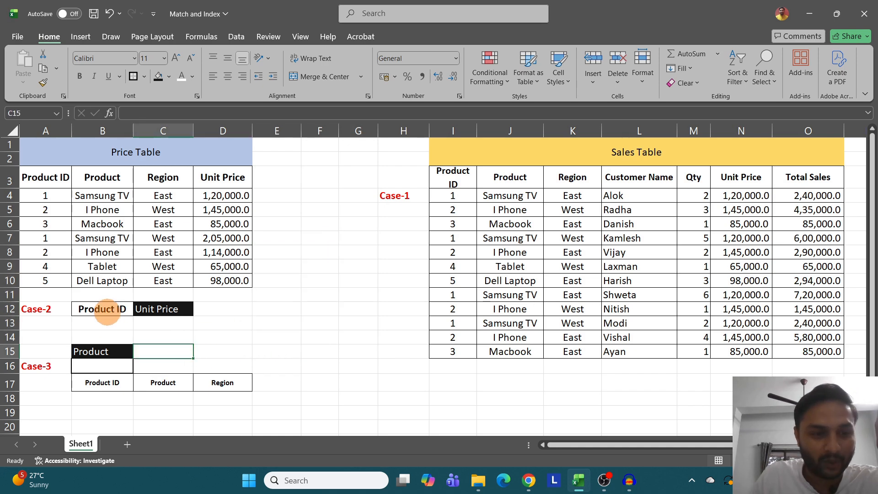
pyautogui.click(108, 310)
pyautogui.click(165, 312)
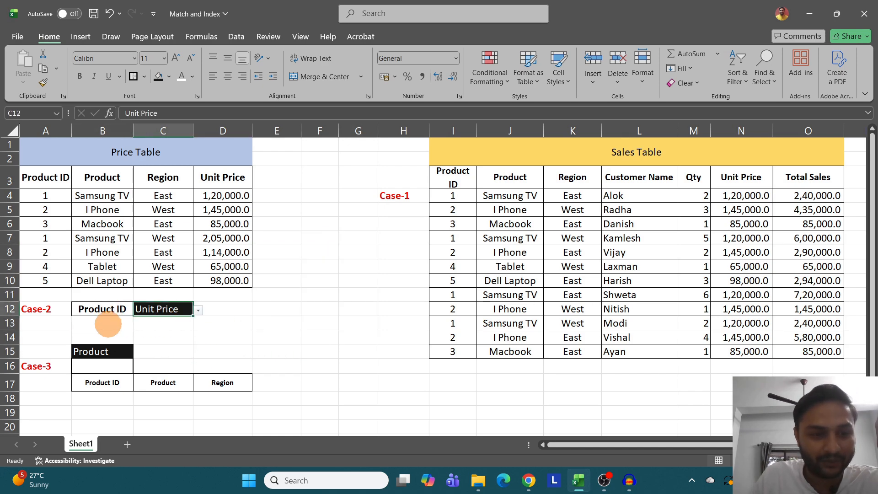
pyautogui.click(108, 324)
pyautogui.click(159, 323)
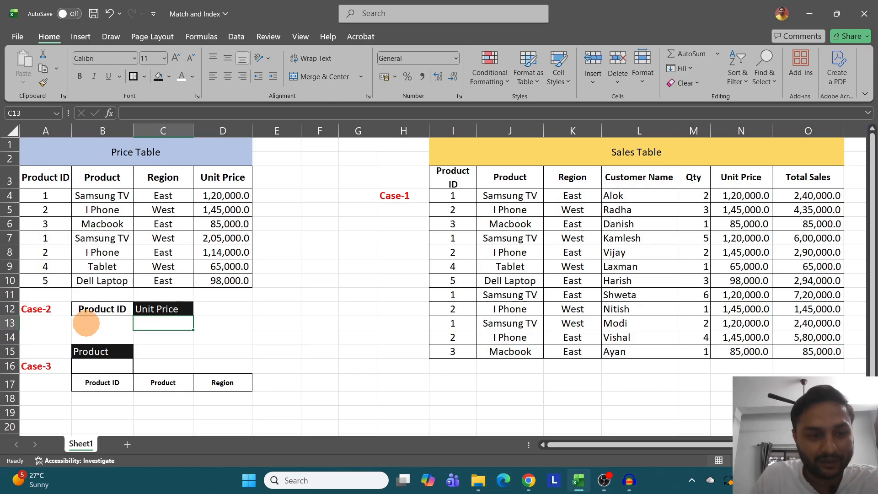
pyautogui.click(105, 324)
# - Start an INDEX formula in C13, under Case-2's Unit Price header, with the Price Table range A3:D10 as its array
pyautogui.click(160, 323)
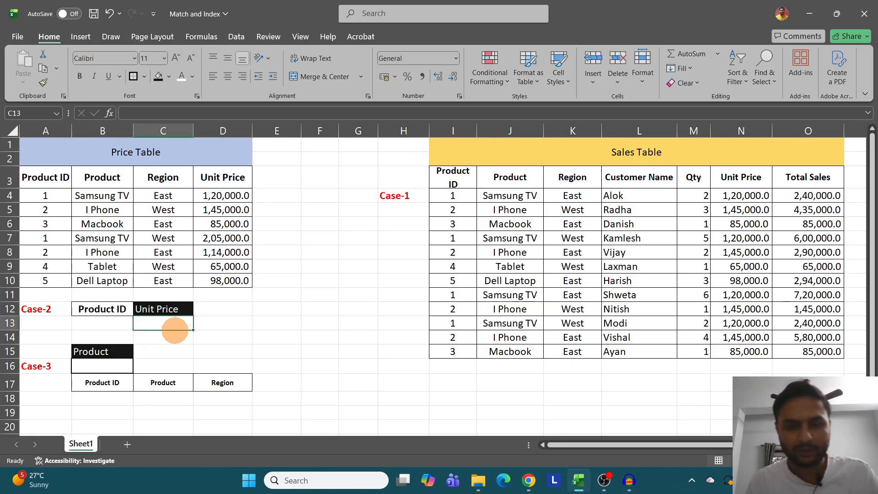
pyautogui.write('=')
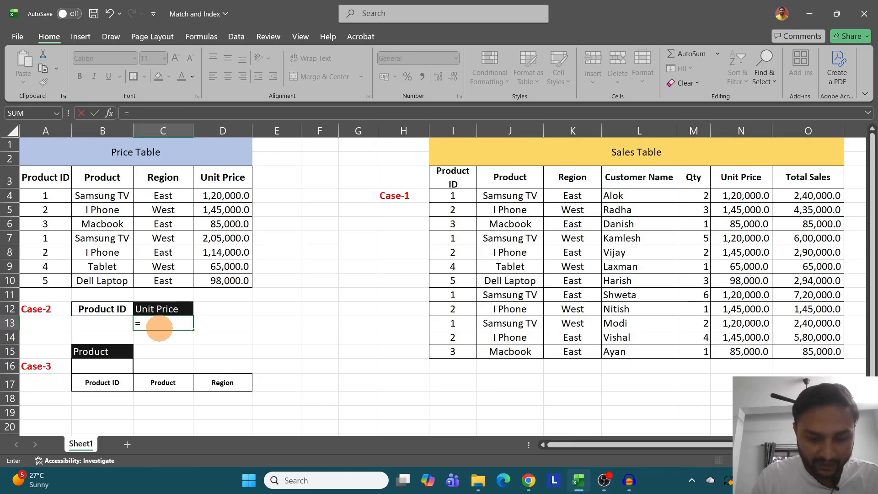
pyautogui.write('inde')
pyautogui.press('Tab')
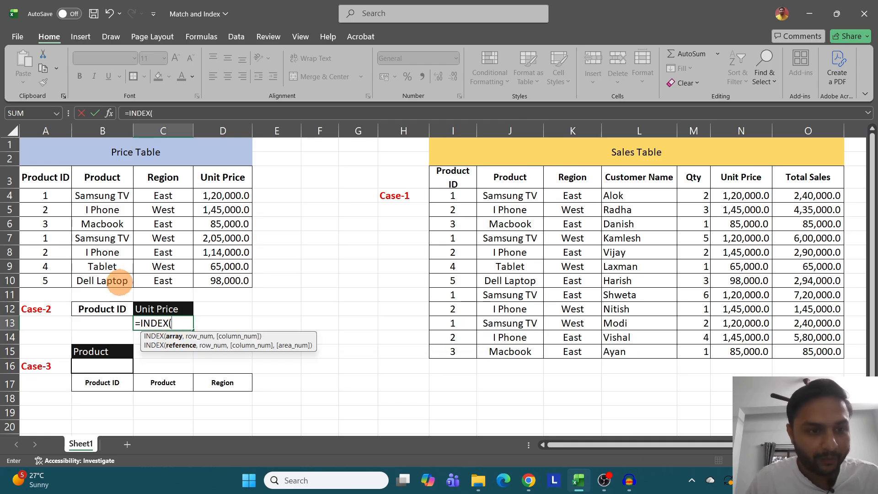
pyautogui.moveTo(39, 178); pyautogui.dragTo(243, 278)
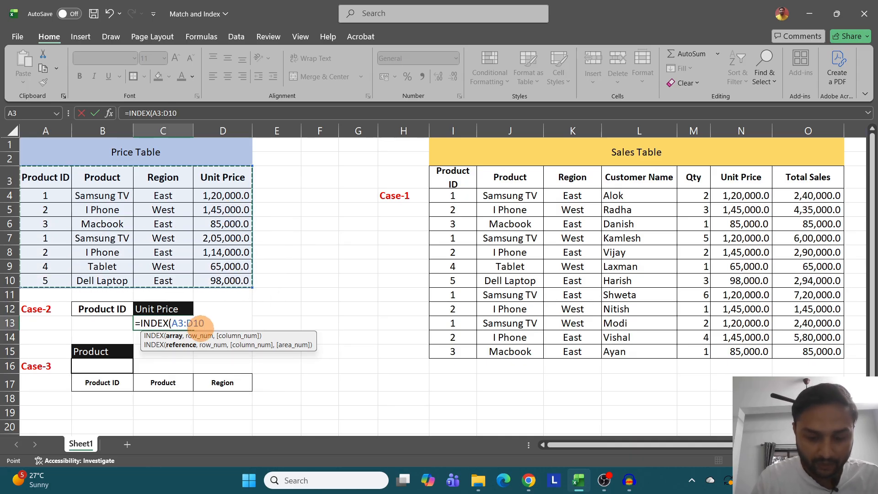
pyautogui.write(',')
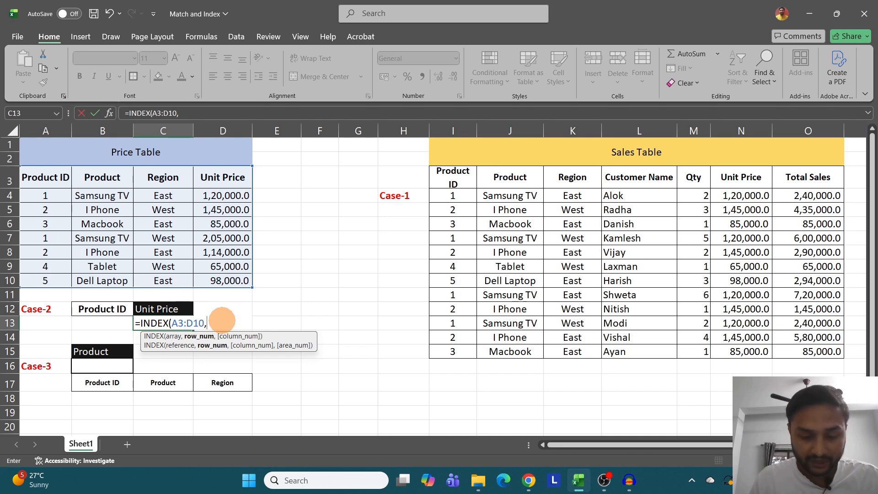
# - Add MATCH(B13,A3:A10,0) as the row number in C13's INDEX formula, finding the Product ID by exact match
pyautogui.write('matc')
pyautogui.press('Tab')
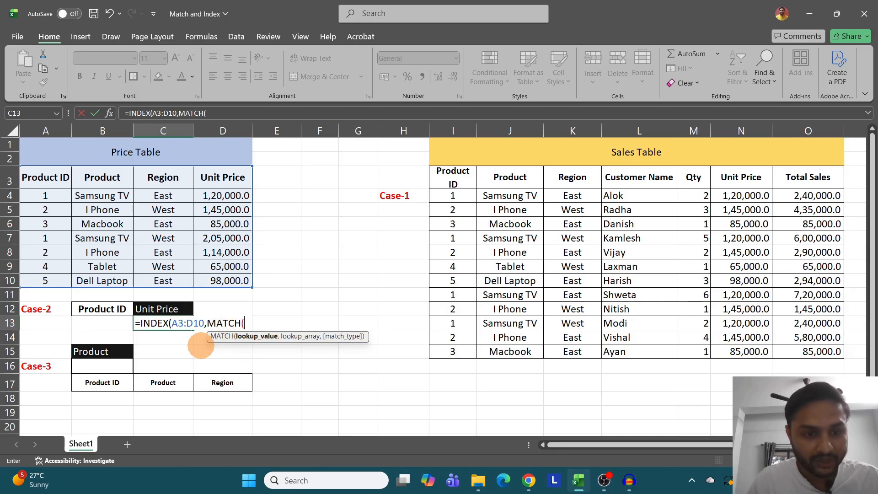
pyautogui.click(107, 324)
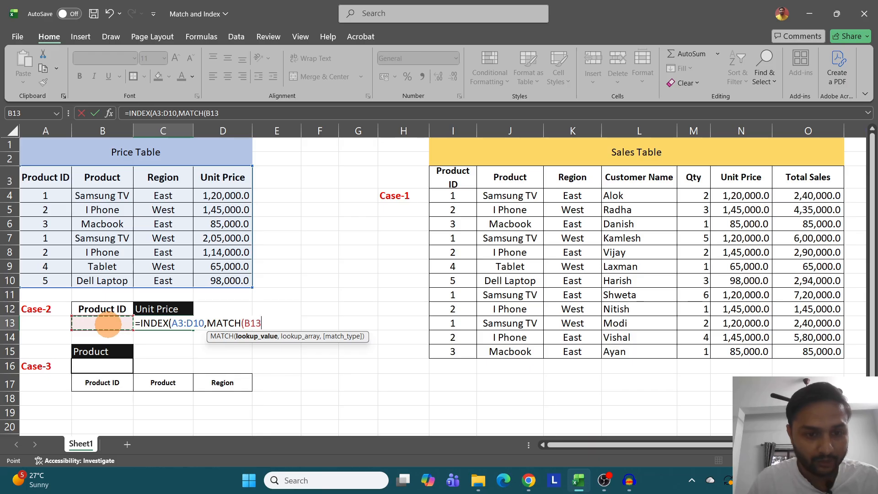
pyautogui.write(',')
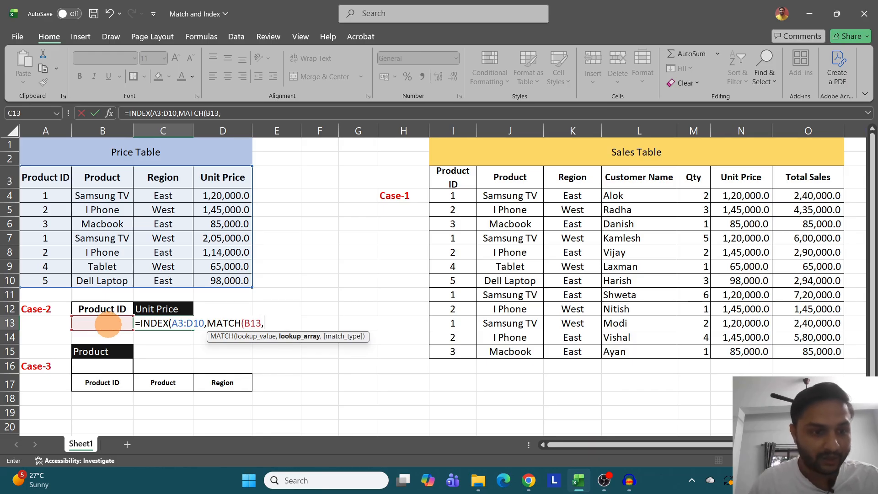
pyautogui.moveTo(41, 181); pyautogui.dragTo(45, 278)
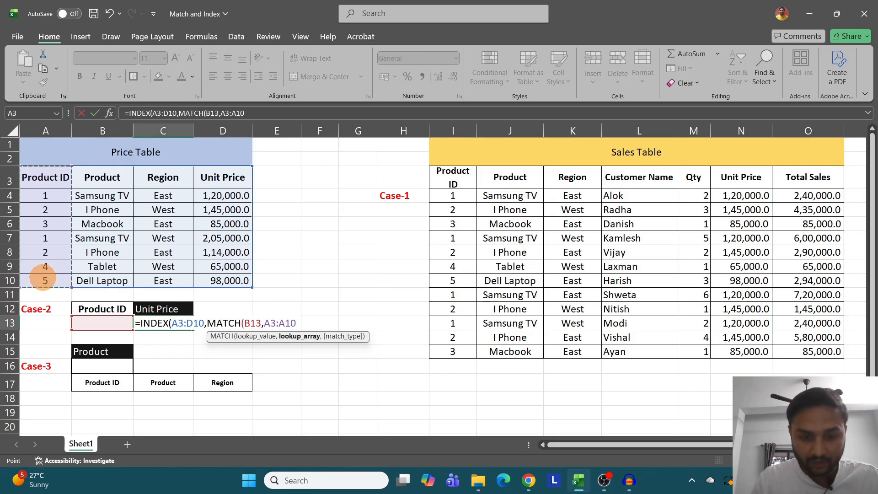
pyautogui.write(',')
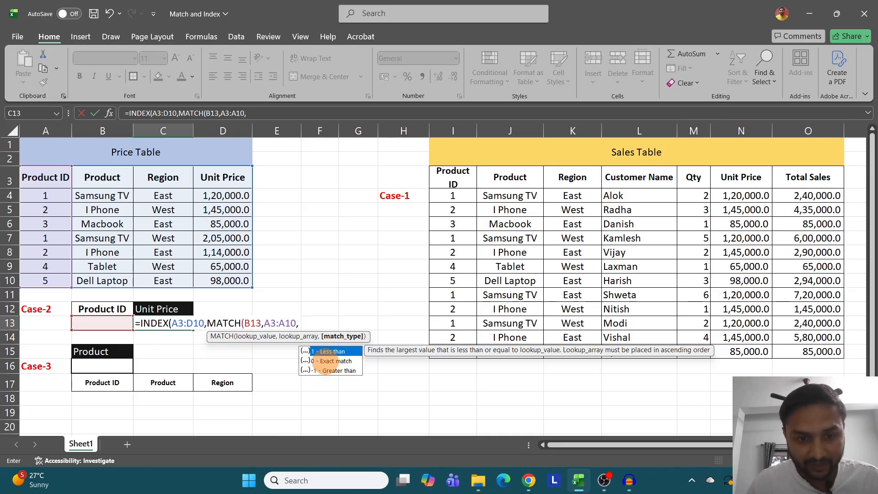
pyautogui.click(331, 361)
pyautogui.doubleClick(331, 362)
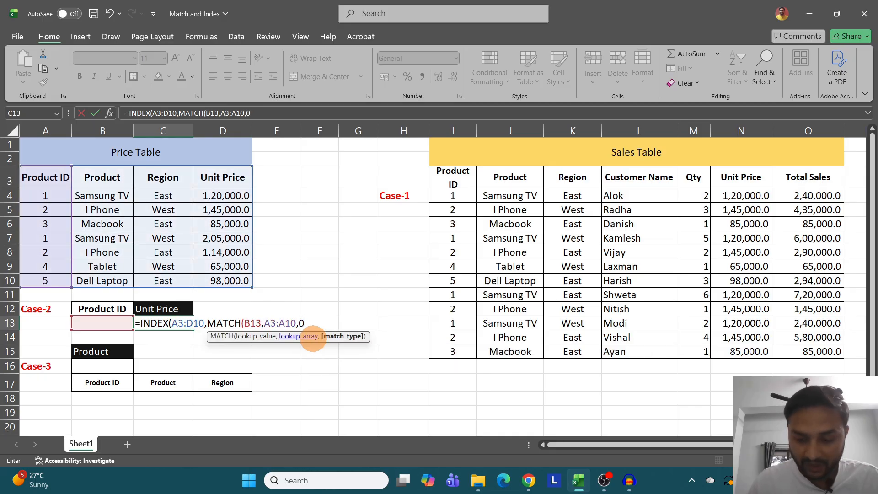
pyautogui.write(')')
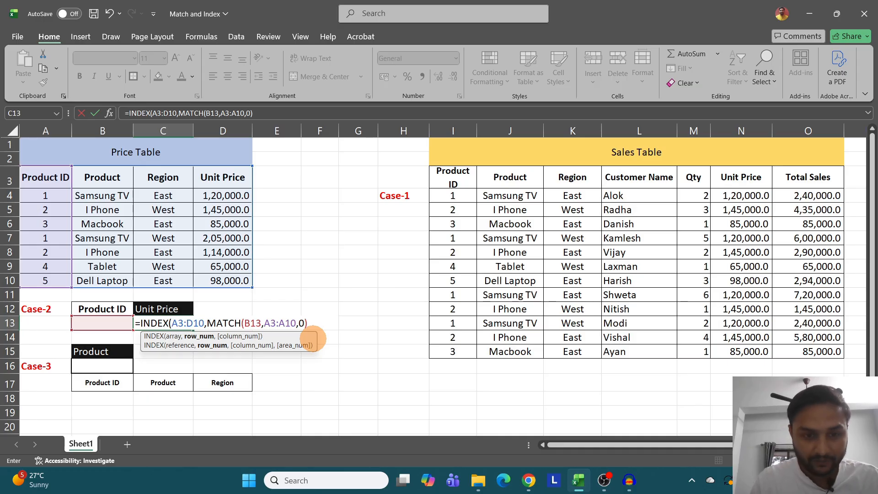
pyautogui.write(',')
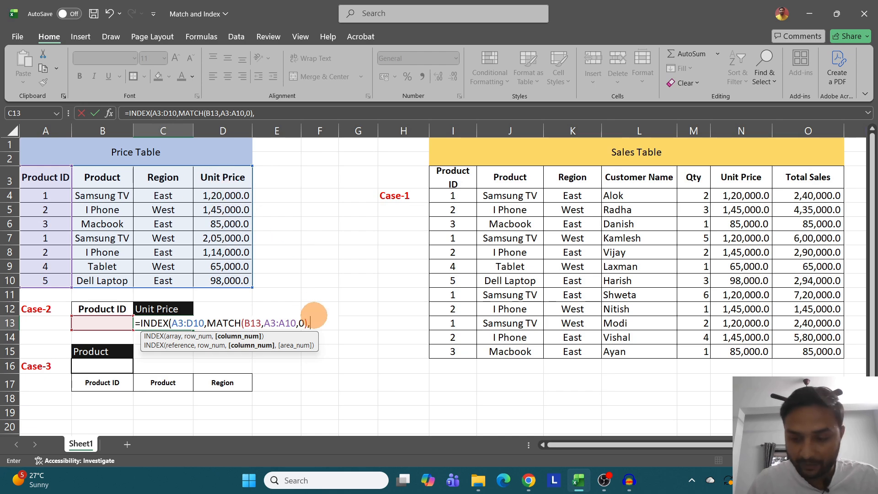
# - Finish C13's formula with column number 4, making it =INDEX(A3:D10,MATCH(B13,A3:A10,0),4)
pyautogui.write(')')
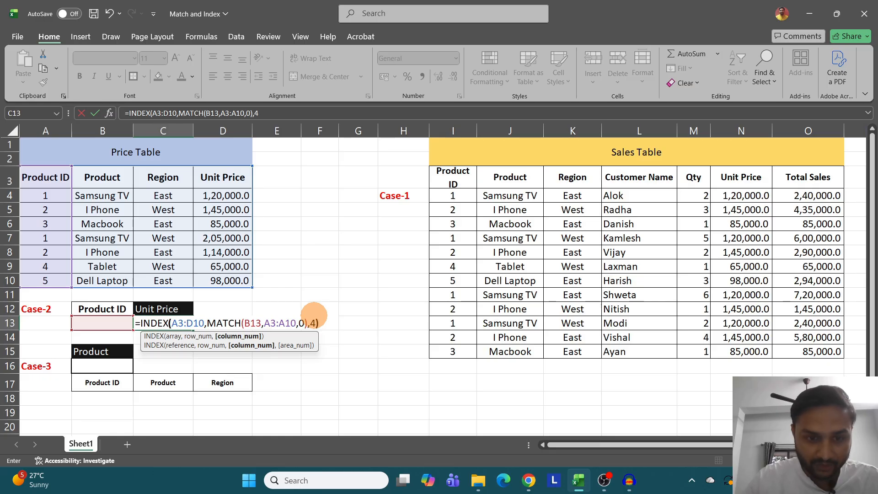
pyautogui.press('Return')
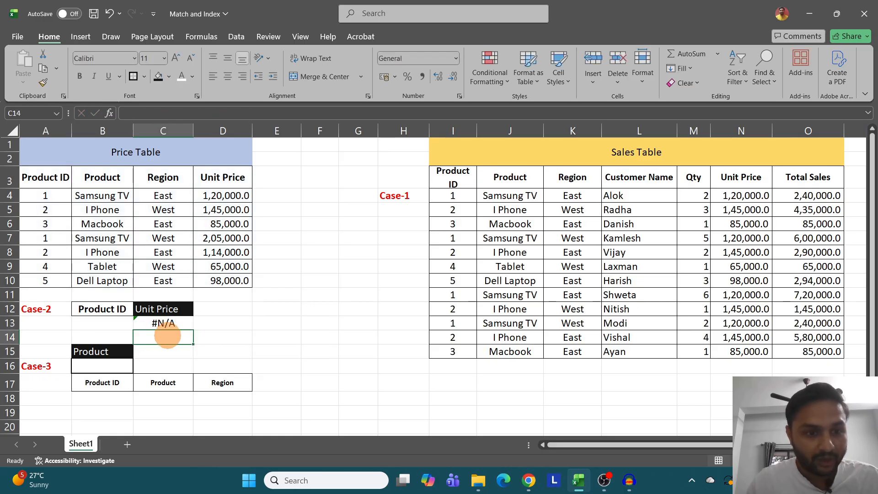
pyautogui.click(165, 322)
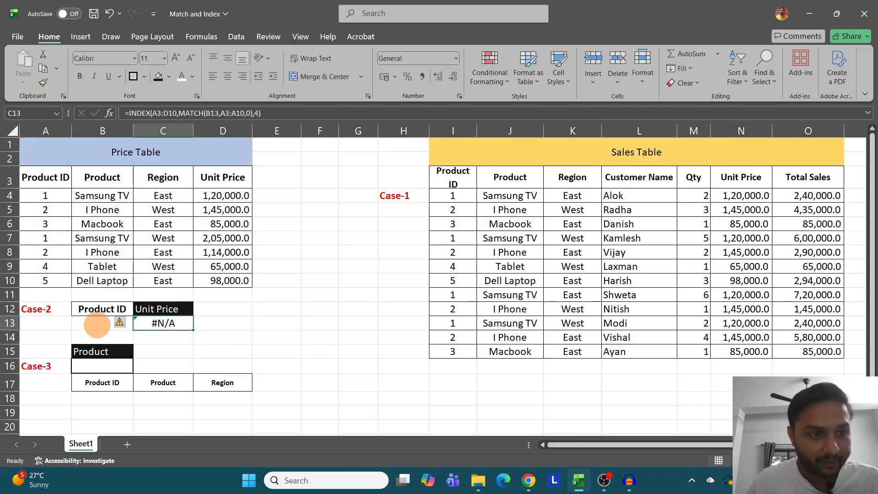
# - Enter 2 as Case-2's Product ID in B13 and compare the result with Price Table row A5:D5
pyautogui.click(97, 325)
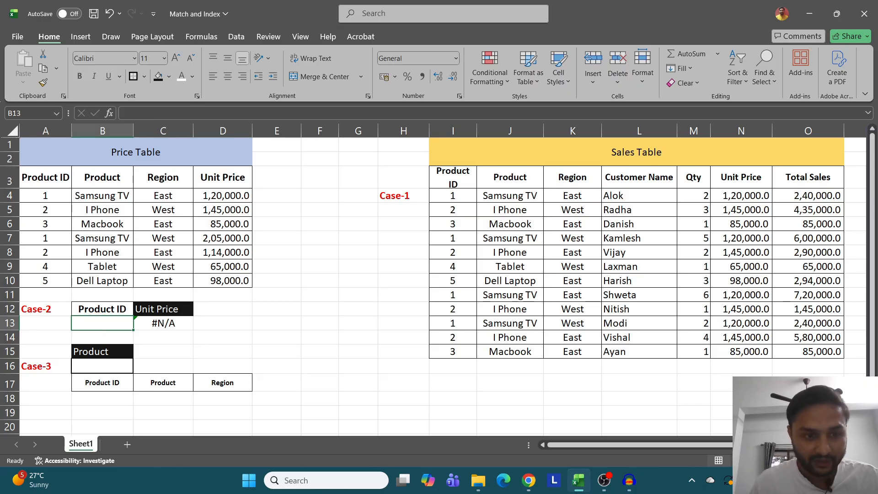
pyautogui.write('2')
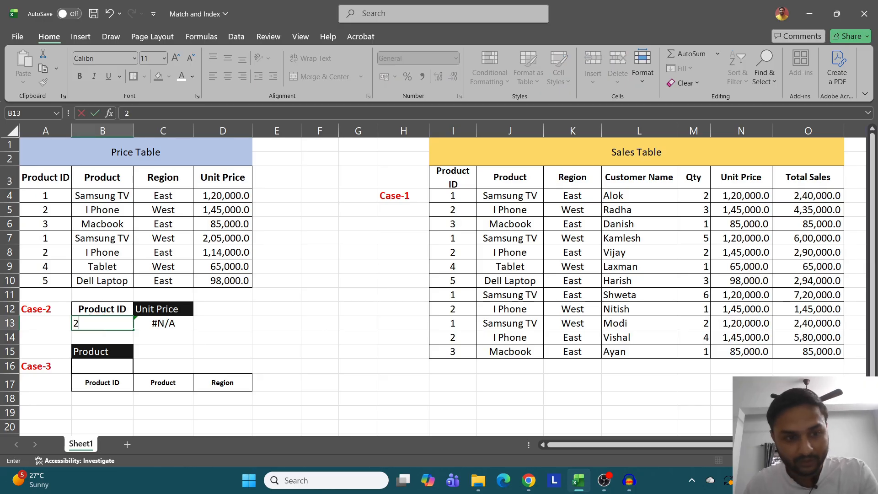
pyautogui.click(223, 351)
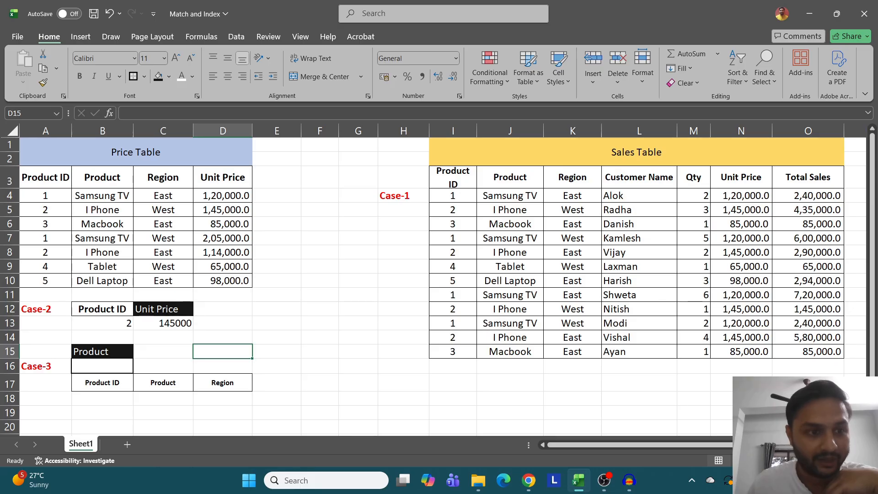
pyautogui.moveTo(46, 210); pyautogui.dragTo(223, 210)
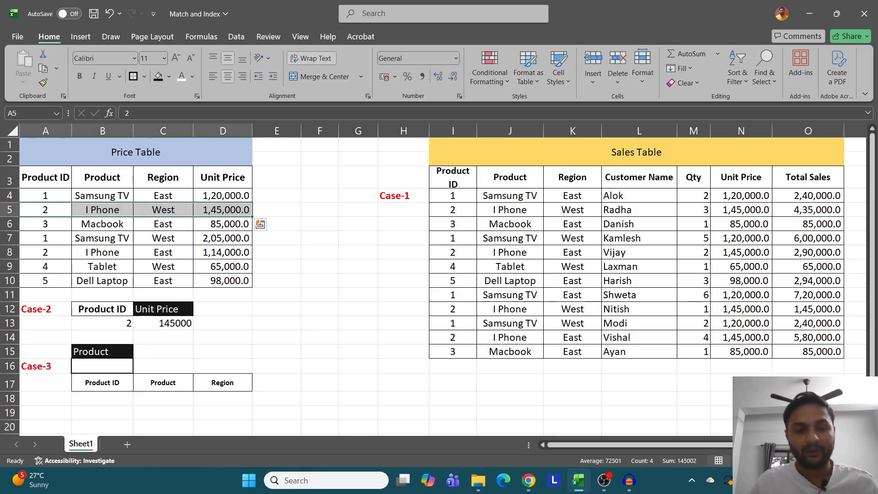
# - Inspect the column number in C13's formula, and switch the Case-2 output header in C12 to Region
pyautogui.doubleClick(179, 323)
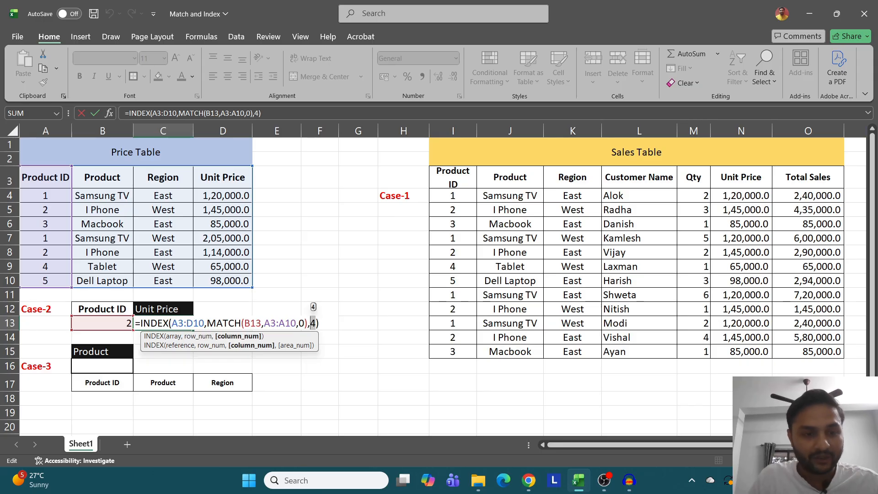
pyautogui.press('Escape')
pyautogui.press('Up')
pyautogui.hotkey('alt', 'Down')
pyautogui.press('Up')
pyautogui.press('Up')
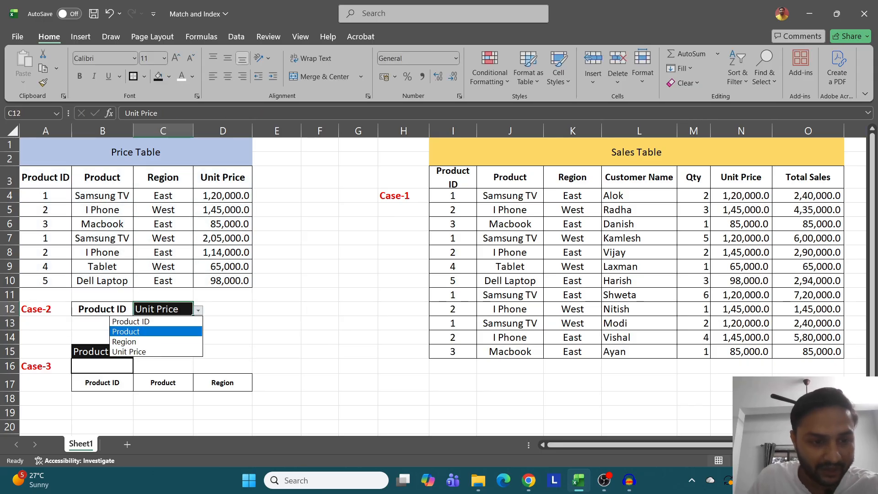
pyautogui.press('Down')
pyautogui.press('Up')
pyautogui.press('Down')
pyautogui.press('Return')
pyautogui.press('Down')
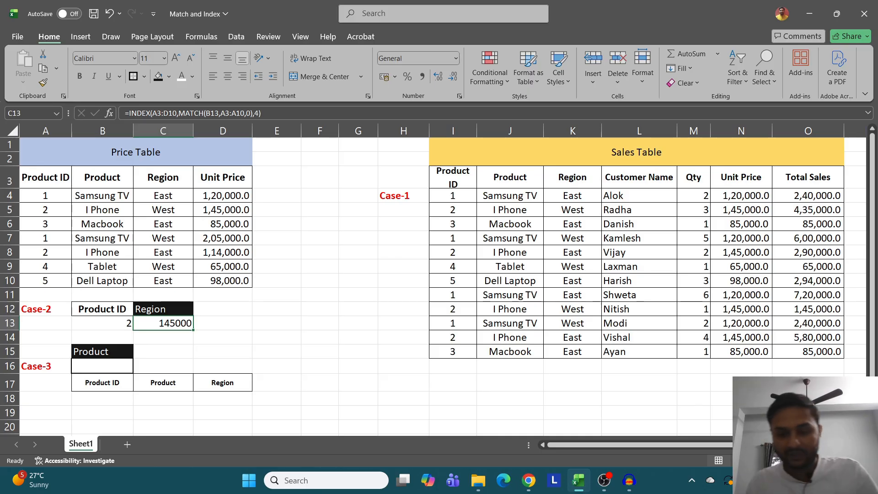
pyautogui.write('=')
pyautogui.press('Down')
pyautogui.press('Right')
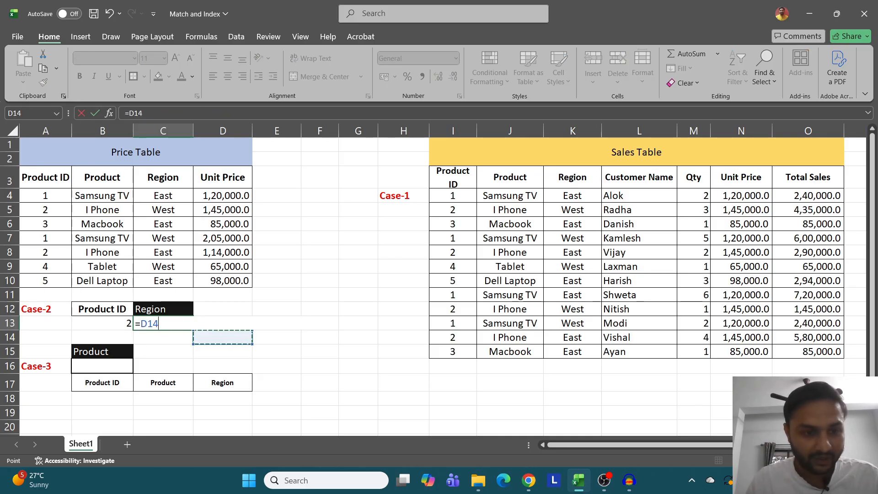
pyautogui.press('Escape')
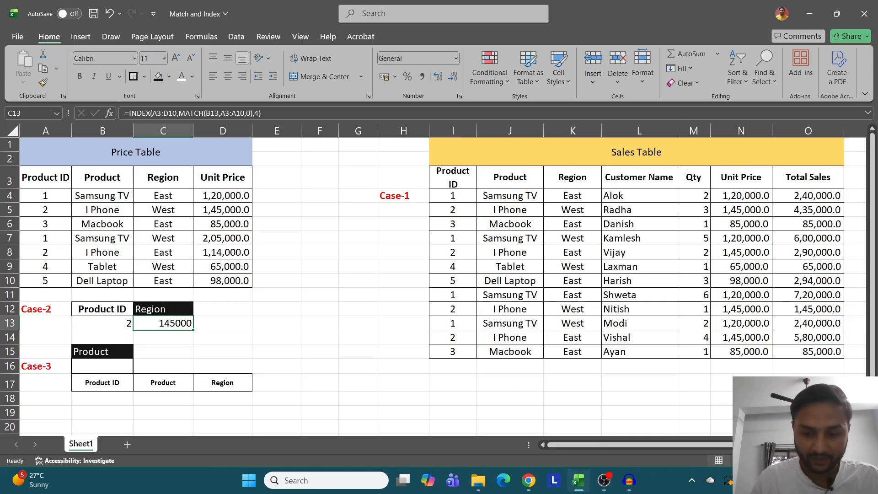
# - Restart C13's formula as an INDEX with the Price Table range A3:D10 as its array
pyautogui.write('=inde')
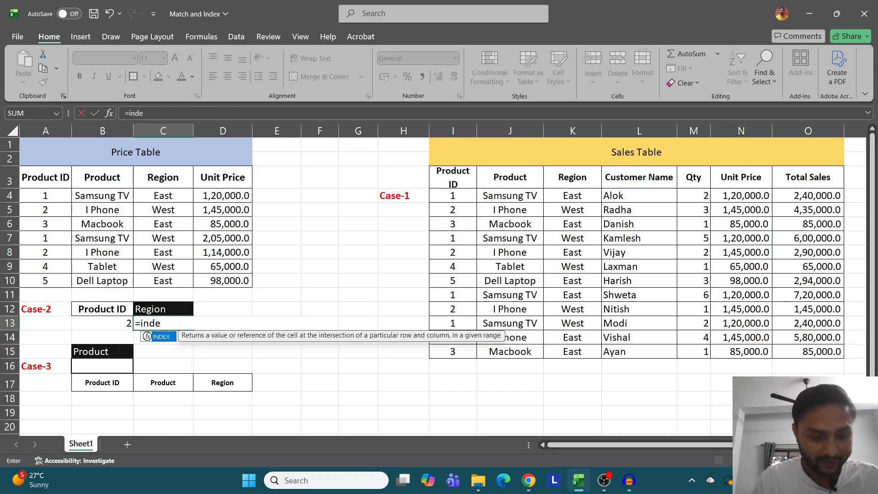
pyautogui.write('x')
pyautogui.press('Tab')
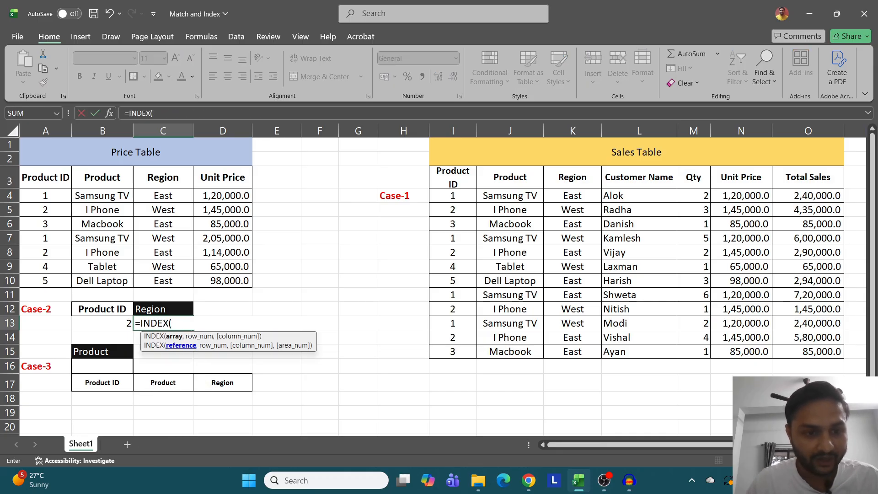
pyautogui.moveTo(32, 180); pyautogui.dragTo(238, 282)
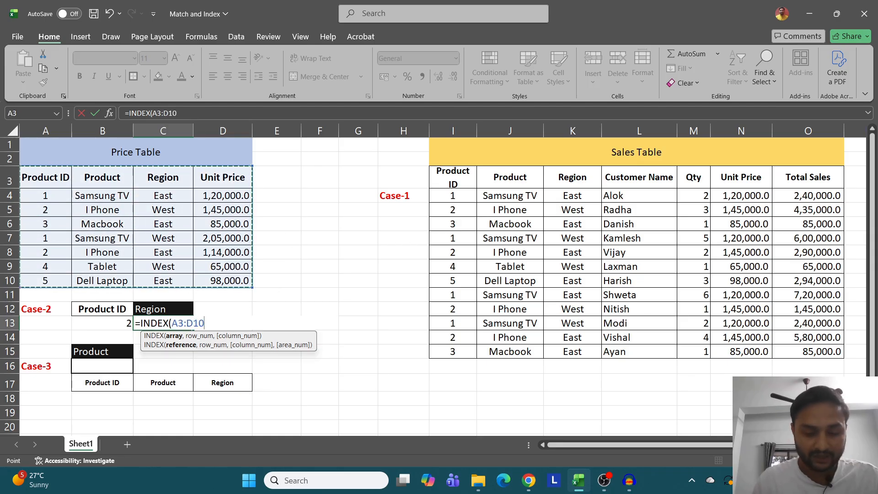
pyautogui.write(',')
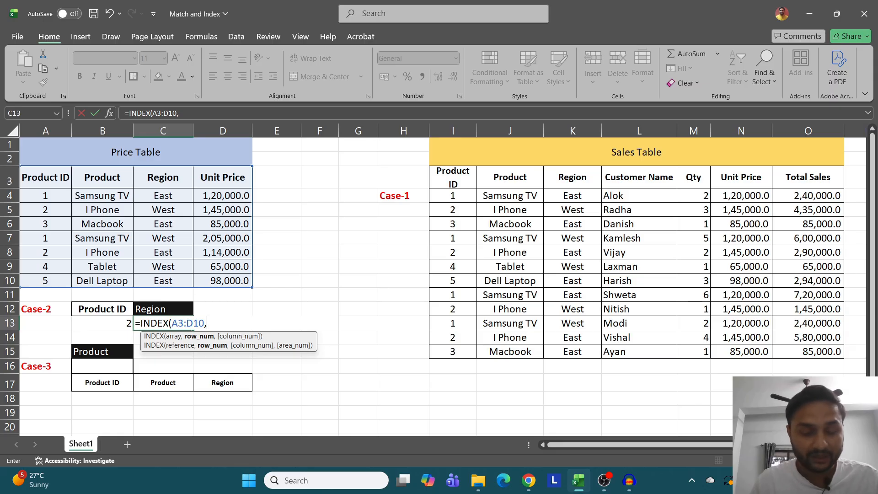
pyautogui.write('matc')
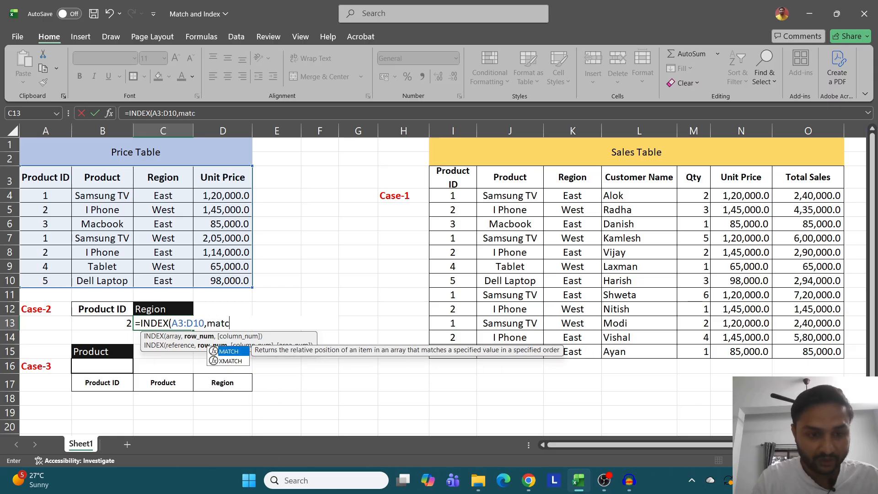
pyautogui.write('h')
# - Supply the new INDEX formula's row number with MATCH(B13,A3:A10,0) for an exact Product ID match
pyautogui.press('Tab')
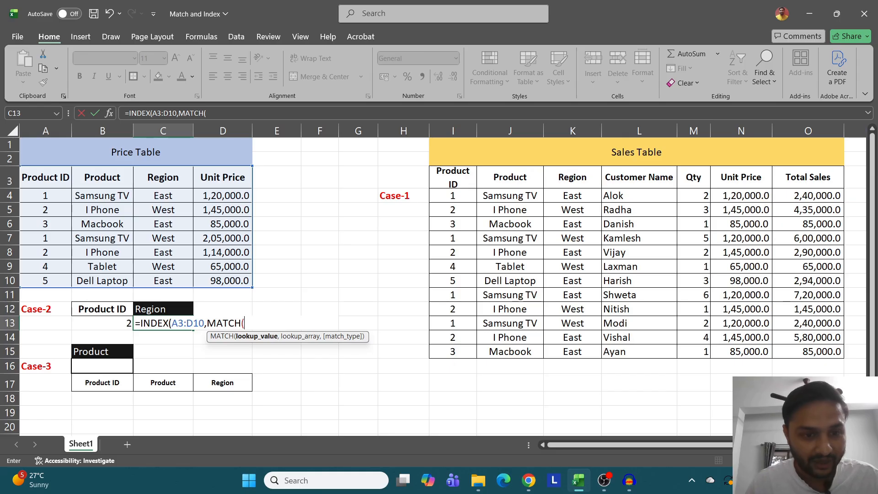
pyautogui.press('Left')
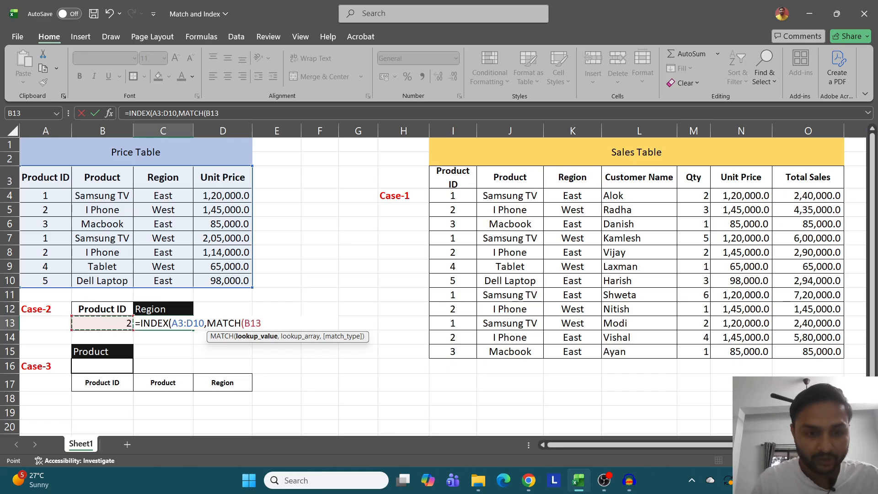
pyautogui.write(',')
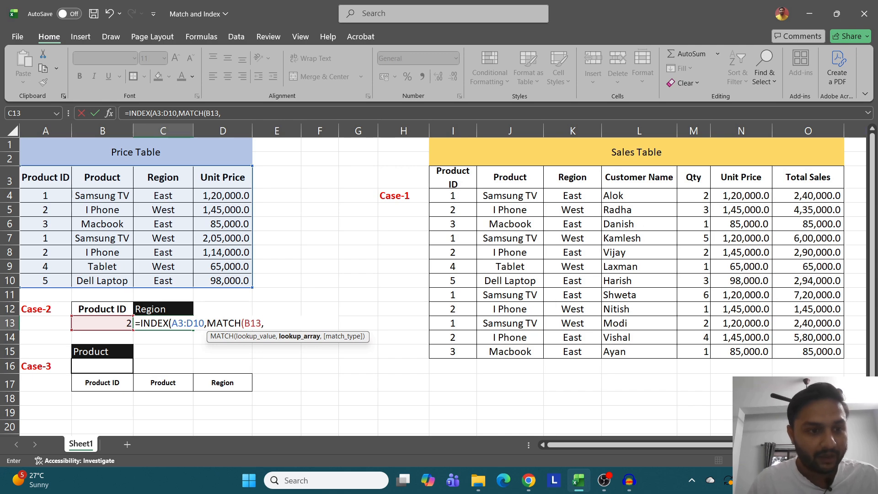
pyautogui.moveTo(46, 177); pyautogui.dragTo(46, 281)
pyautogui.write(',')
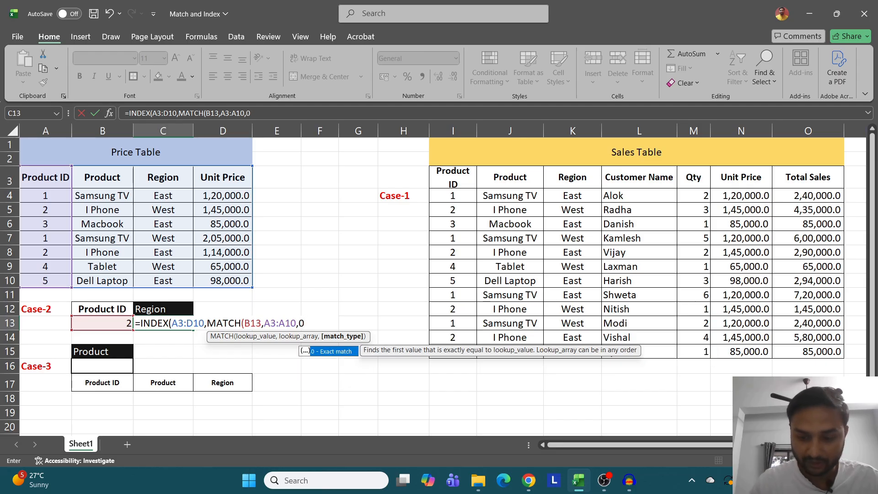
pyautogui.write('0)')
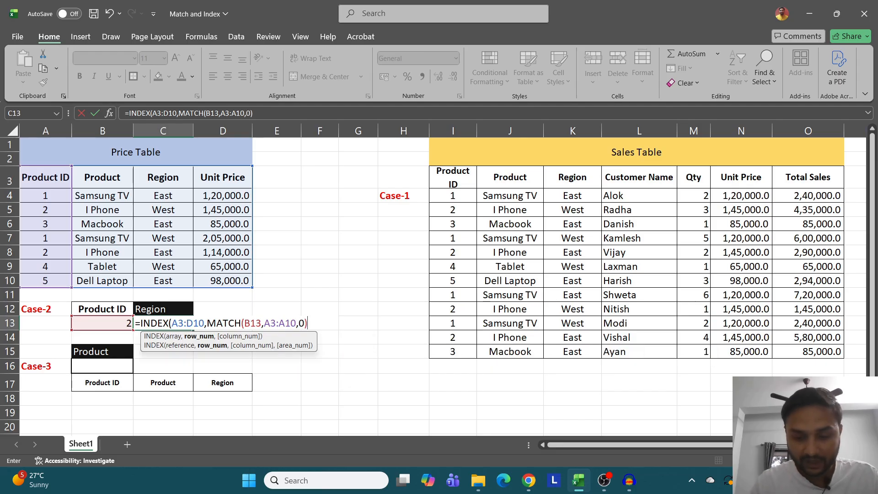
pyautogui.write(',')
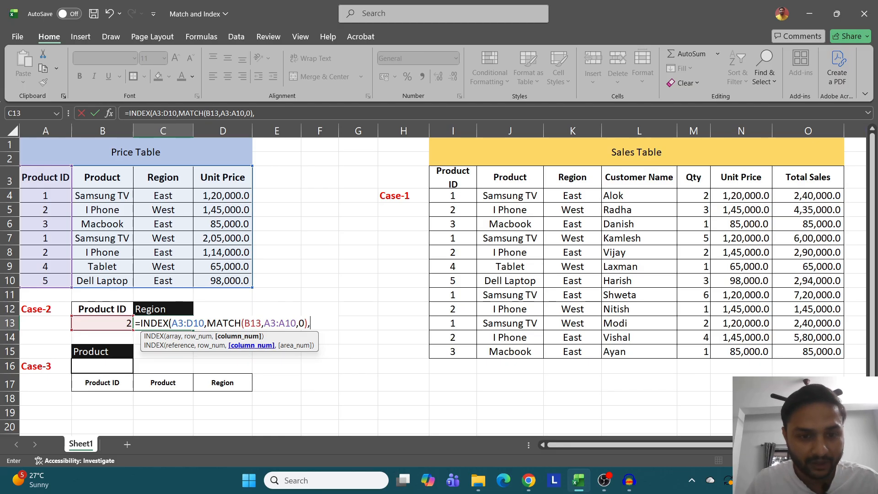
# - Supply the column number in C13's INDEX with MATCH(C12,A3:D3,0) for an exact header match, and commit the formula
pyautogui.write('matc')
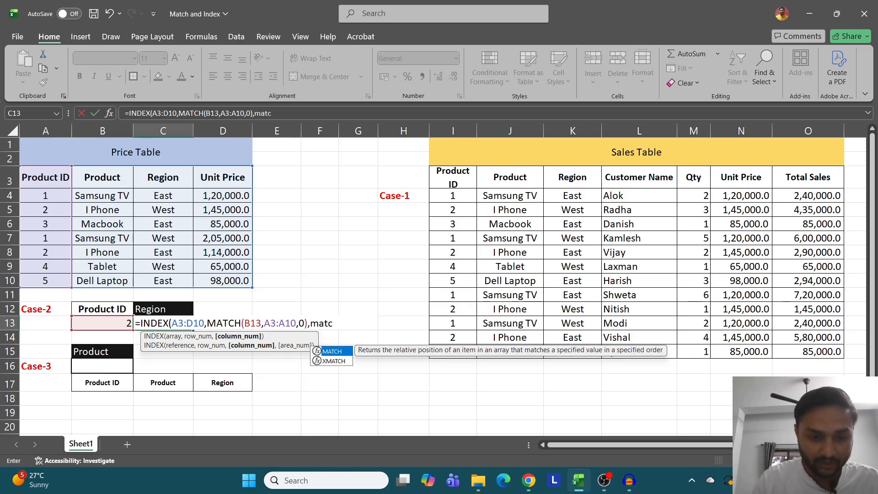
pyautogui.press('Tab')
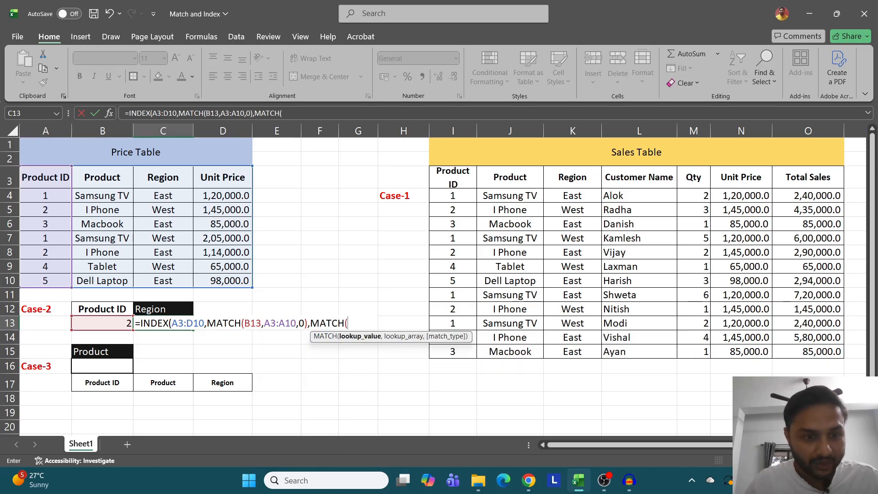
pyautogui.press('Up')
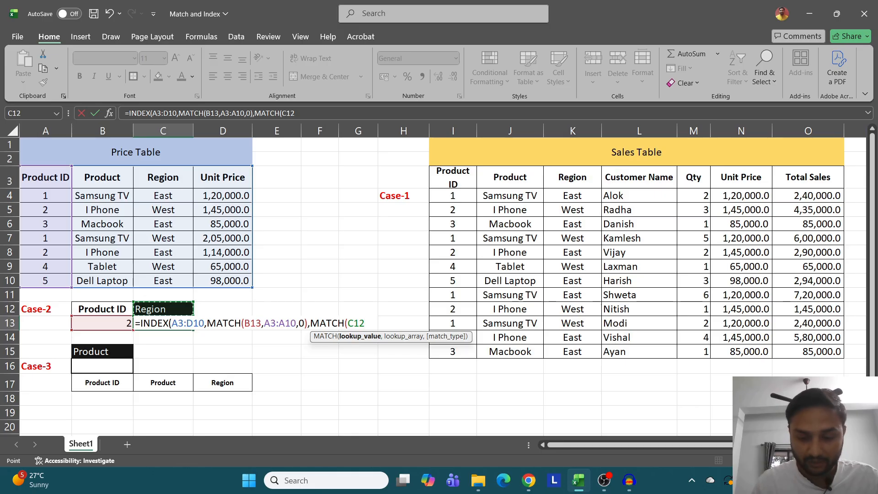
pyautogui.write(',')
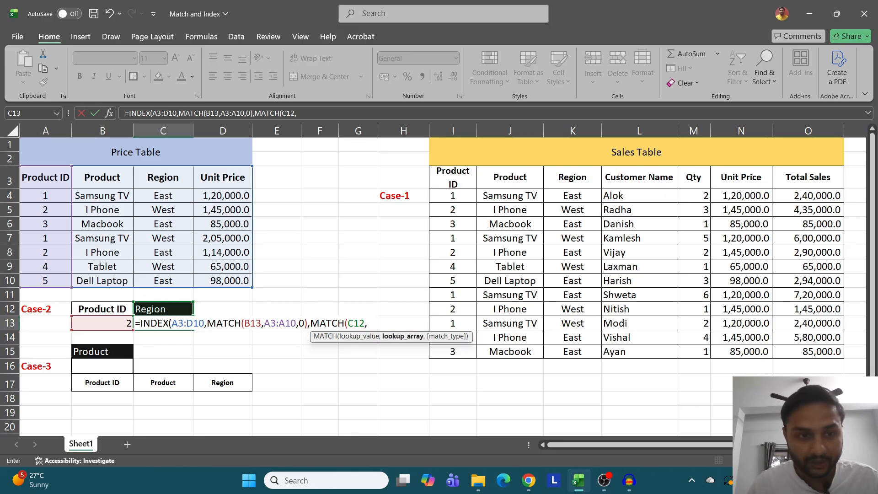
pyautogui.moveTo(45, 178); pyautogui.dragTo(247, 183)
pyautogui.write(',')
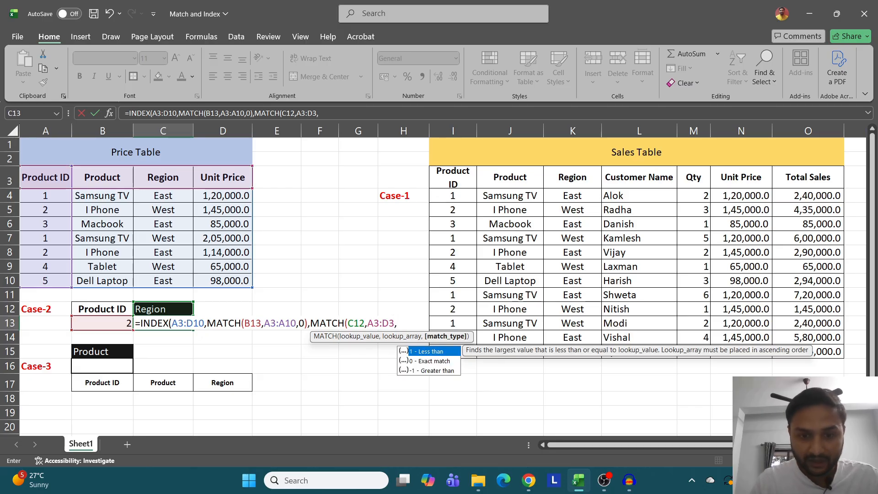
pyautogui.press('Down')
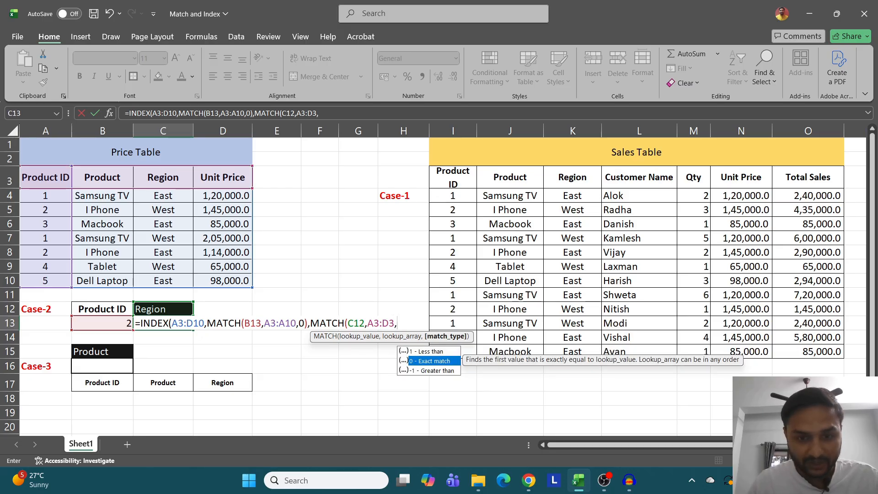
pyautogui.press('Tab')
pyautogui.write(')')
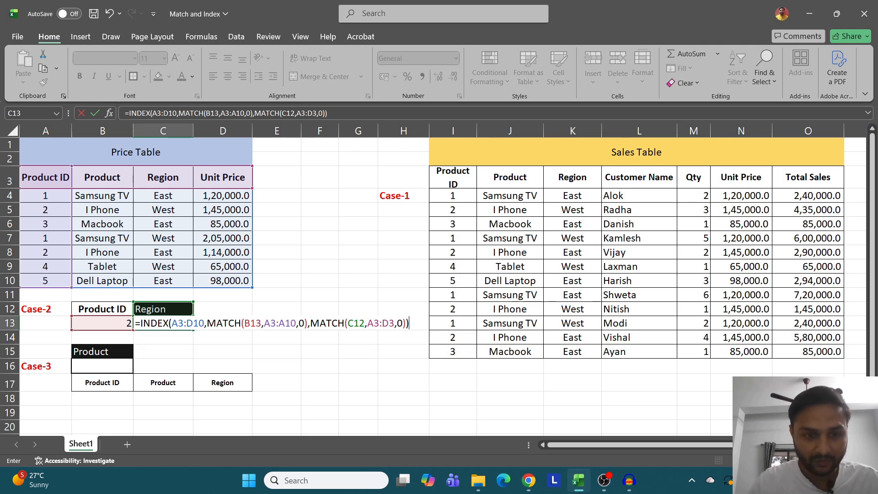
pyautogui.press('Return')
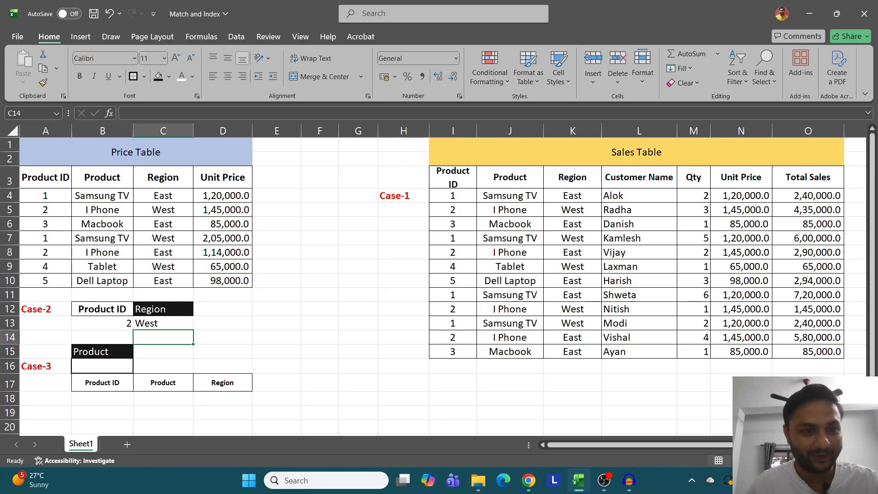
# - Compare Case-2's Region result for Product ID 2 with the Product ID and Region cells in Price Table row 5
pyautogui.click(46, 210)
pyautogui.click(164, 210)
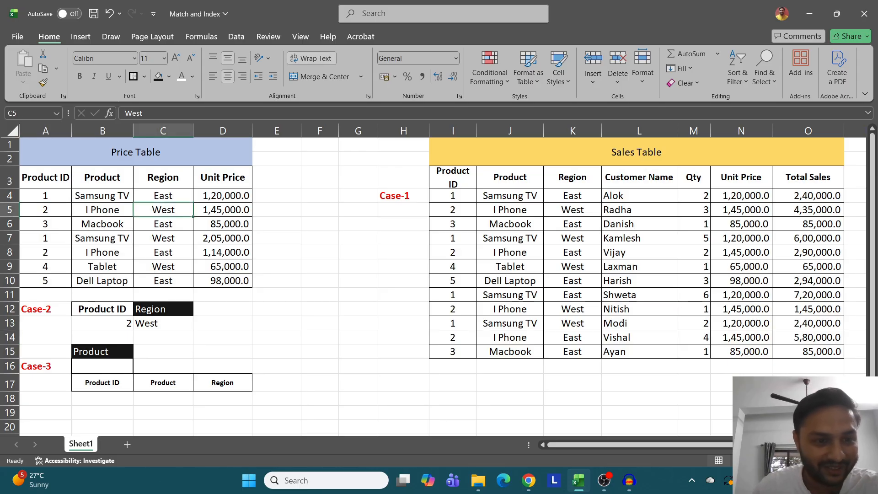
pyautogui.moveTo(106, 323); pyautogui.dragTo(163, 324)
# - Test C13 by switching the header in C12 to Unit Price and finally to Product, checking the result against B5
pyautogui.click(163, 309)
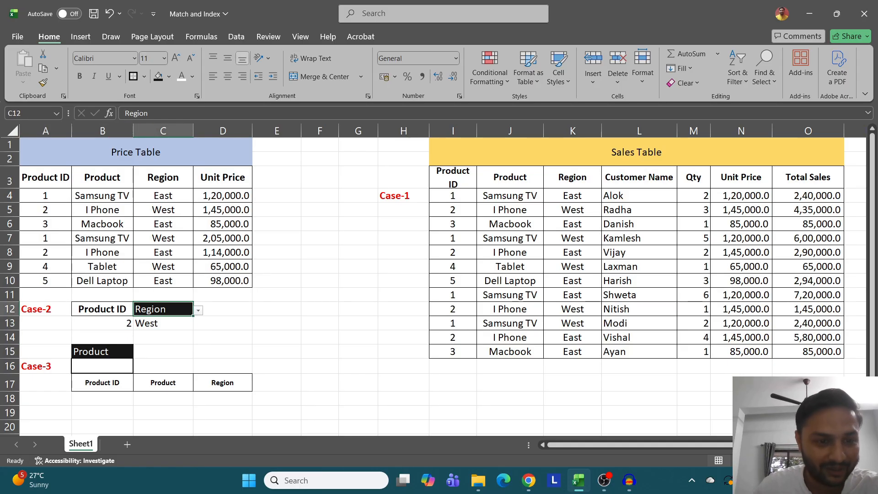
pyautogui.click(198, 310)
pyautogui.click(156, 352)
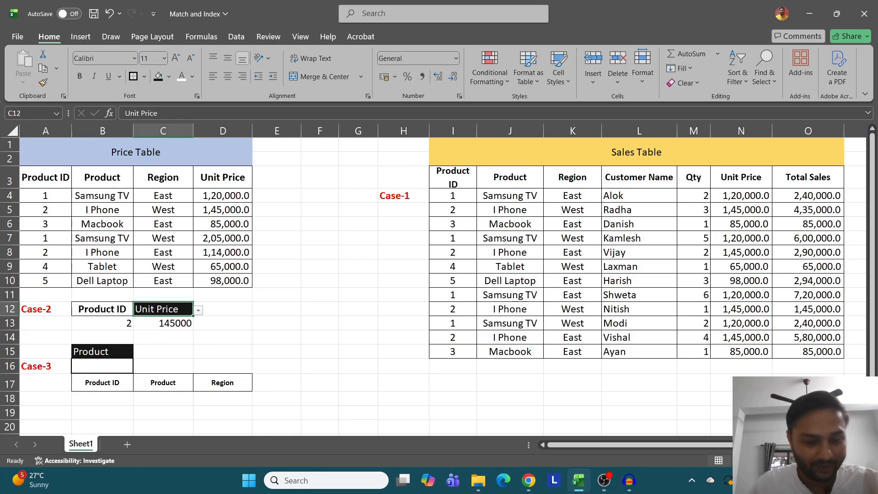
pyautogui.press('ctrl')
pyautogui.press('ctrl')
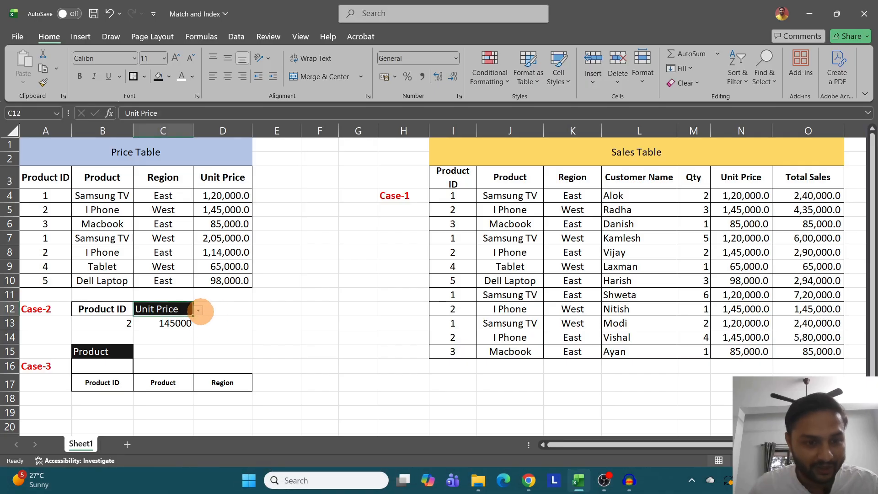
pyautogui.click(198, 311)
pyautogui.click(156, 332)
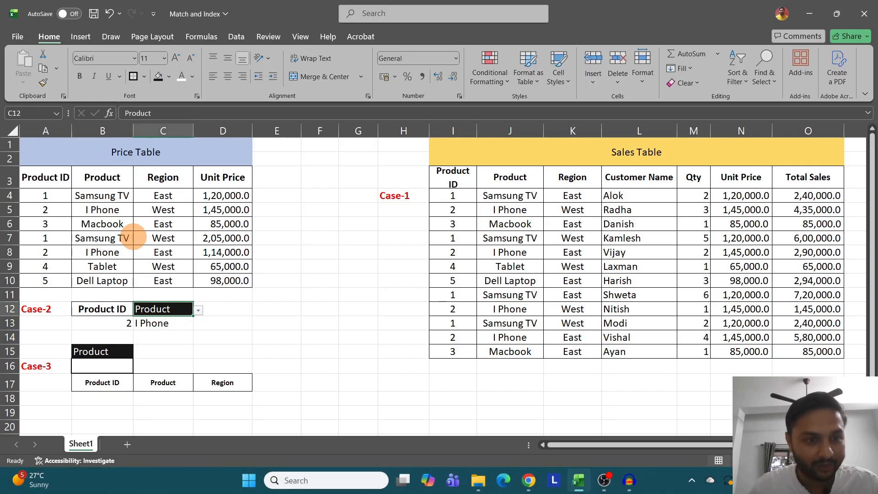
pyautogui.click(102, 209)
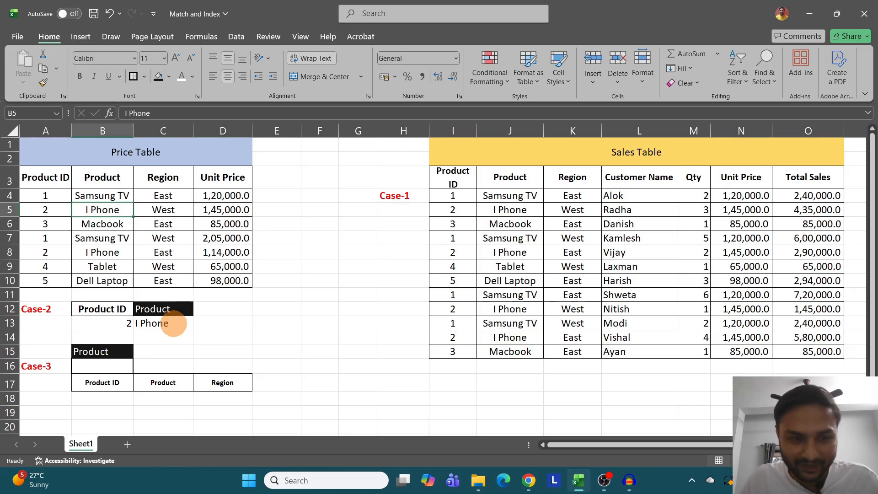
# - Examine Case-3's Product input B16 and output headers B17:D17 against the Product ID, Product and Region columns of the Price Table
pyautogui.click(82, 367)
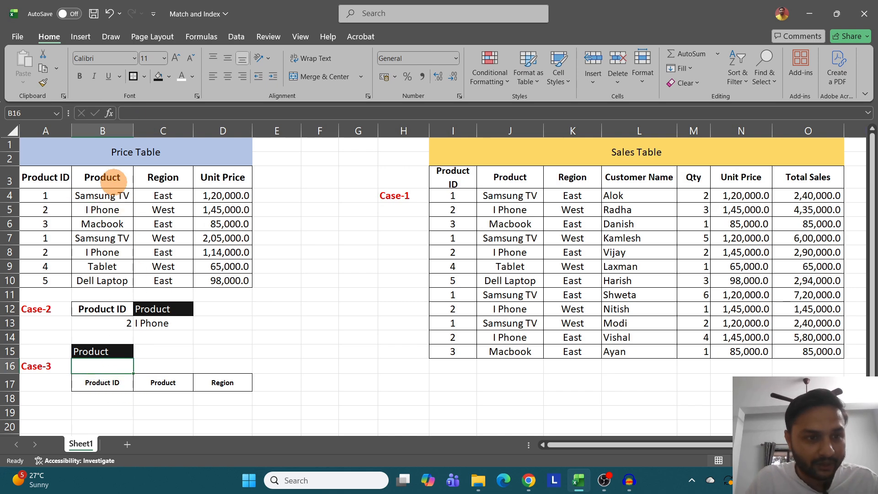
pyautogui.click(92, 195)
pyautogui.click(95, 382)
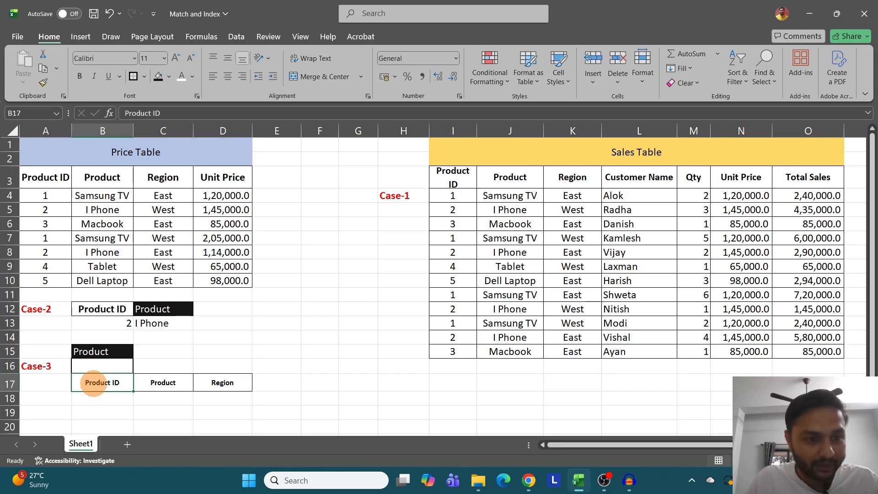
pyautogui.click(45, 195)
pyautogui.click(163, 196)
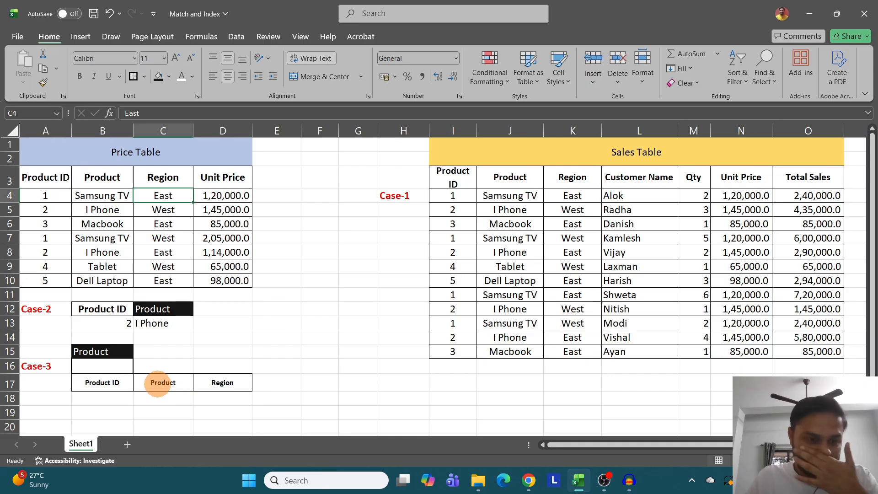
pyautogui.click(208, 382)
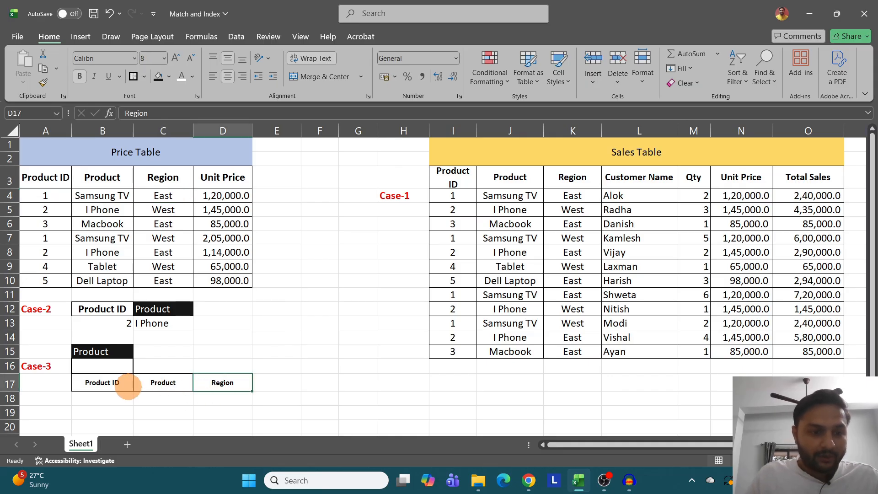
pyautogui.click(120, 382)
pyautogui.moveTo(120, 382); pyautogui.dragTo(193, 383)
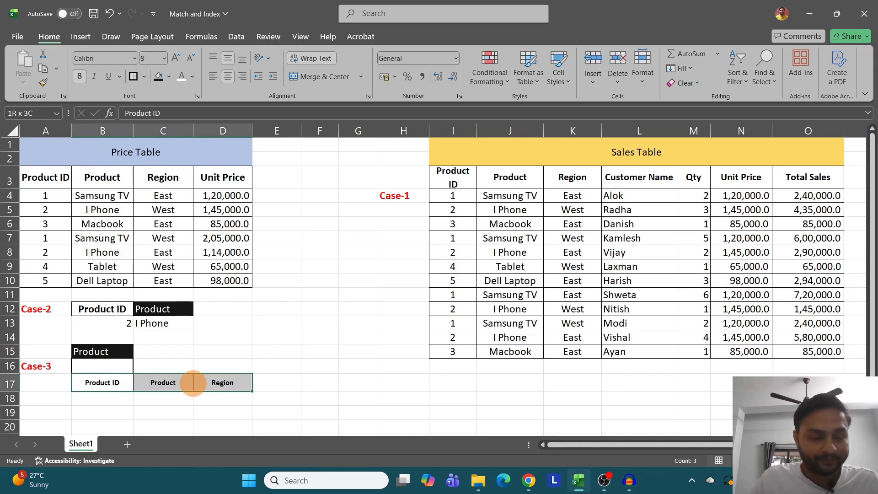
pyautogui.hotkey('ctrl', 'v')
pyautogui.click(102, 181)
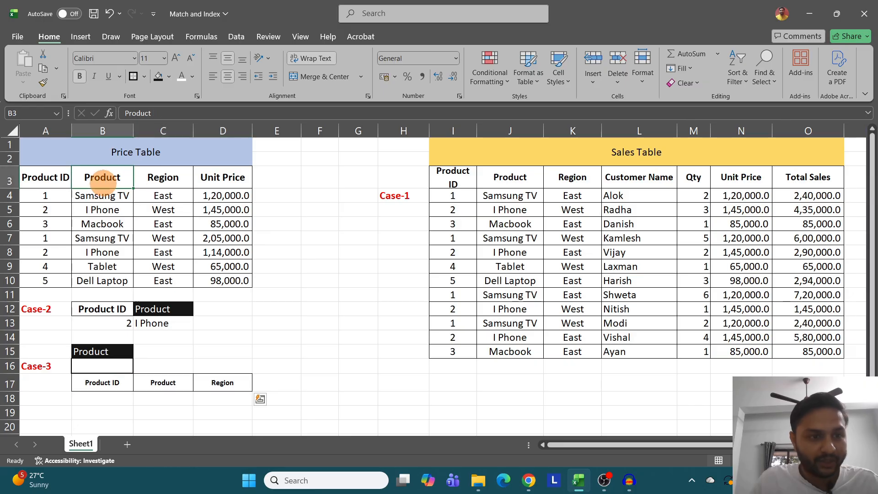
pyautogui.click(114, 385)
pyautogui.click(104, 395)
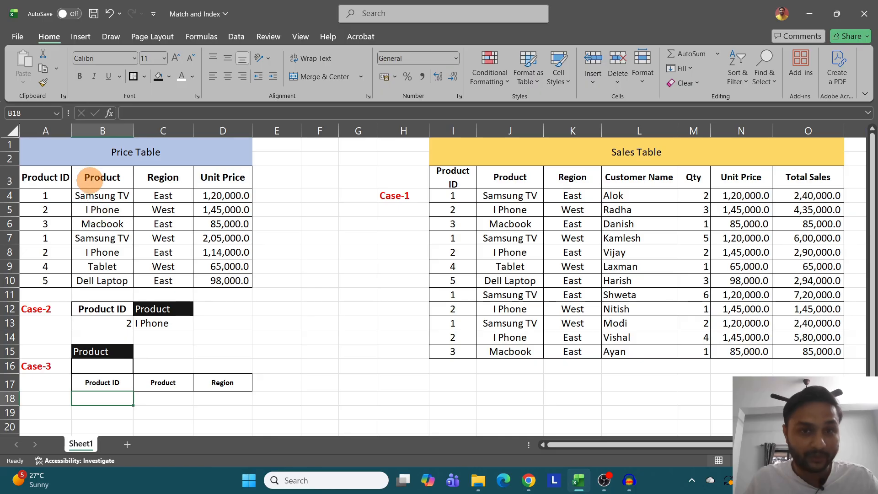
pyautogui.click(106, 367)
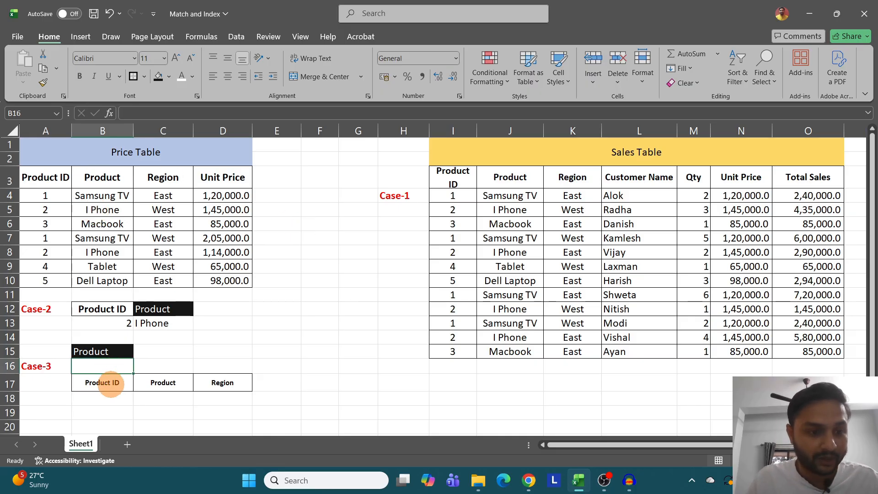
pyautogui.click(110, 386)
# - Start an INDEX formula in B18 under Case-3's Product ID header with the Price Table range A3:D10 as its array
pyautogui.click(120, 401)
pyautogui.write('=index')
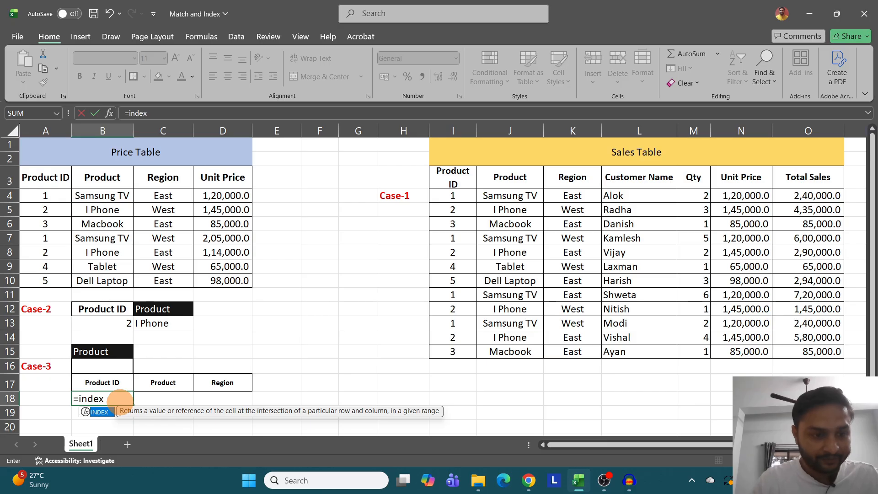
pyautogui.press('Tab')
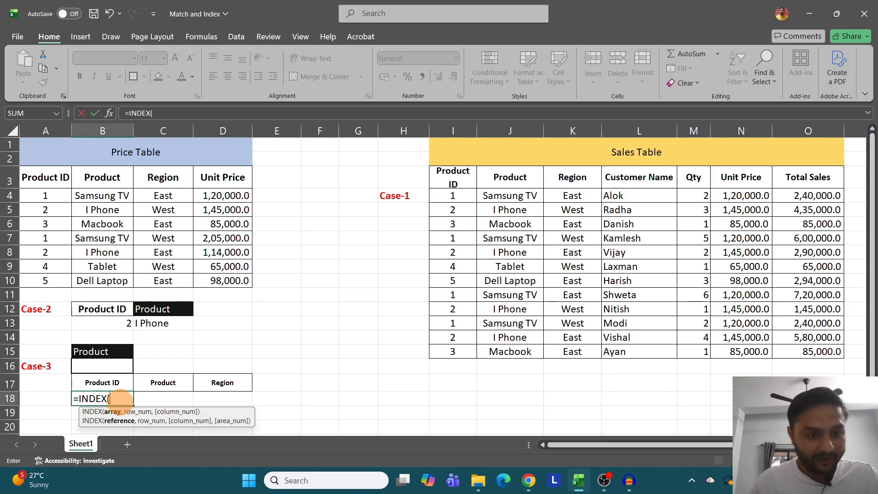
pyautogui.moveTo(47, 182); pyautogui.dragTo(224, 272)
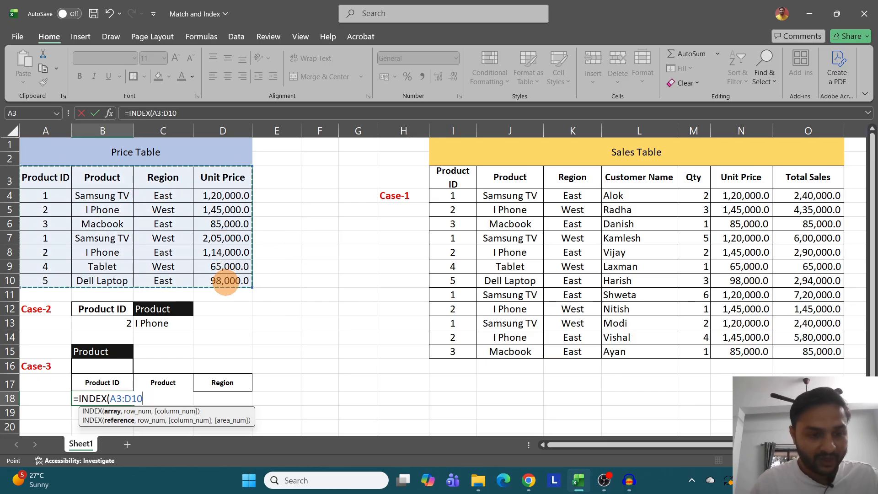
pyautogui.write(',')
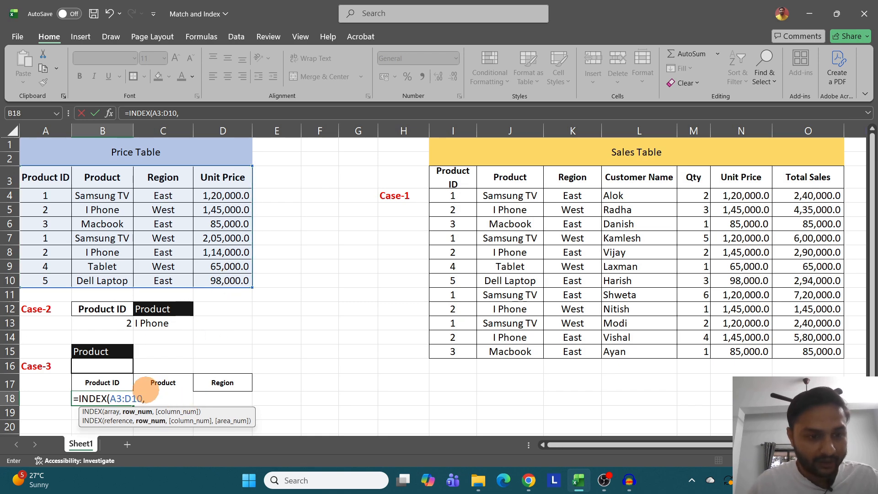
pyautogui.write('match')
# - Supply B18's row number with MATCH(B16,B3:B10,0) for an exact Product match, leave the column number empty, and commit the formula
pyautogui.press('Tab')
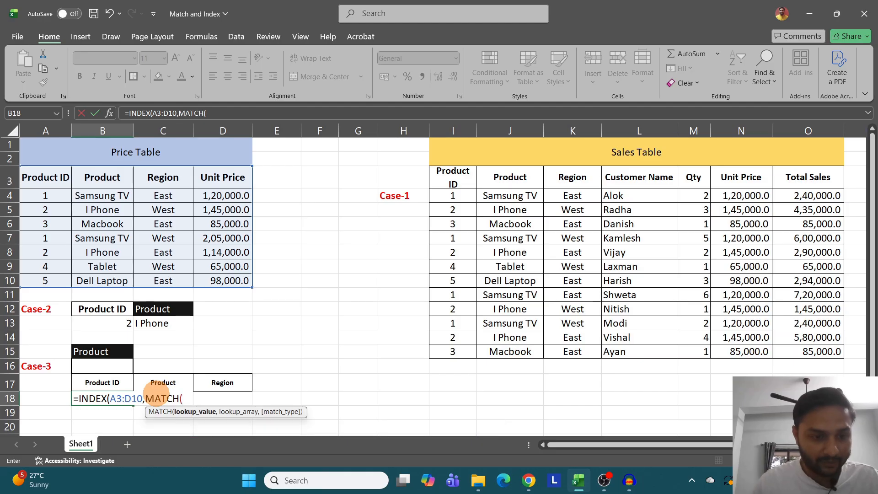
pyautogui.click(113, 366)
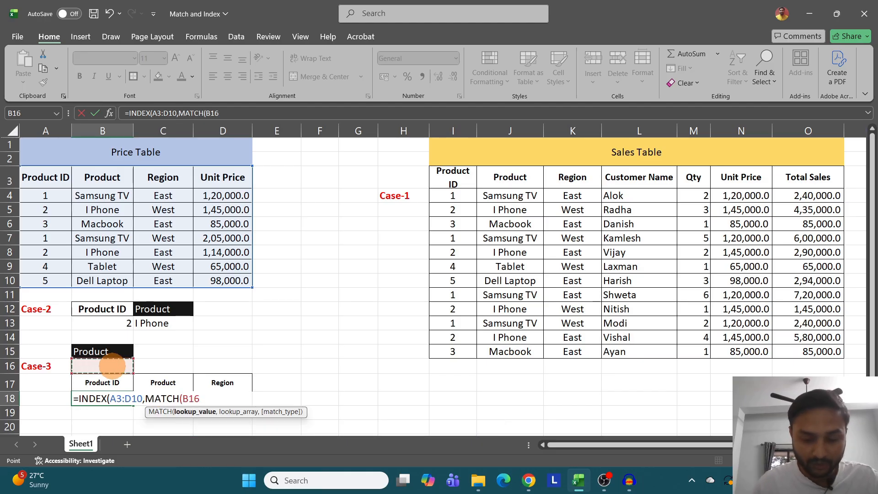
pyautogui.write(',')
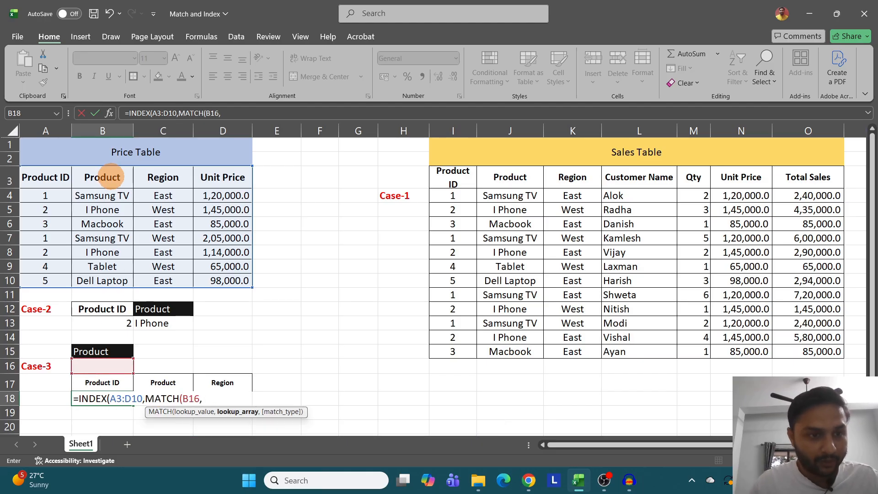
pyautogui.moveTo(108, 178); pyautogui.dragTo(117, 275)
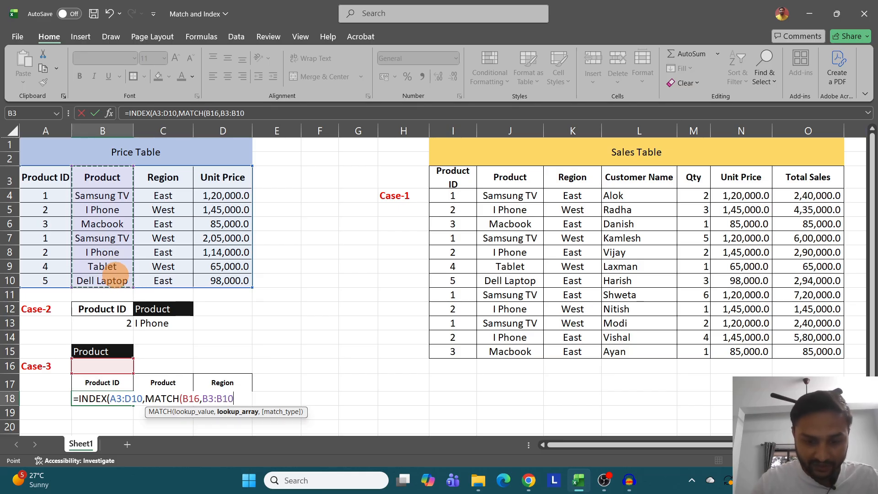
pyautogui.write(',')
pyautogui.press('Down')
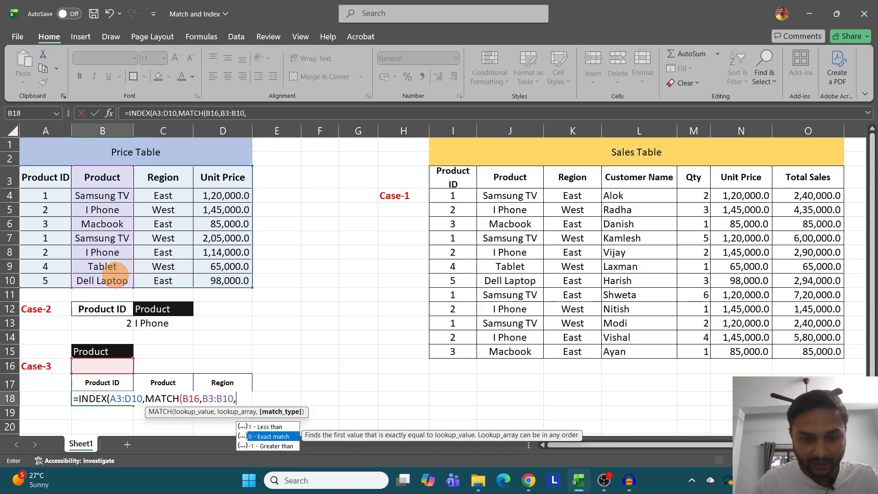
pyautogui.press('Tab')
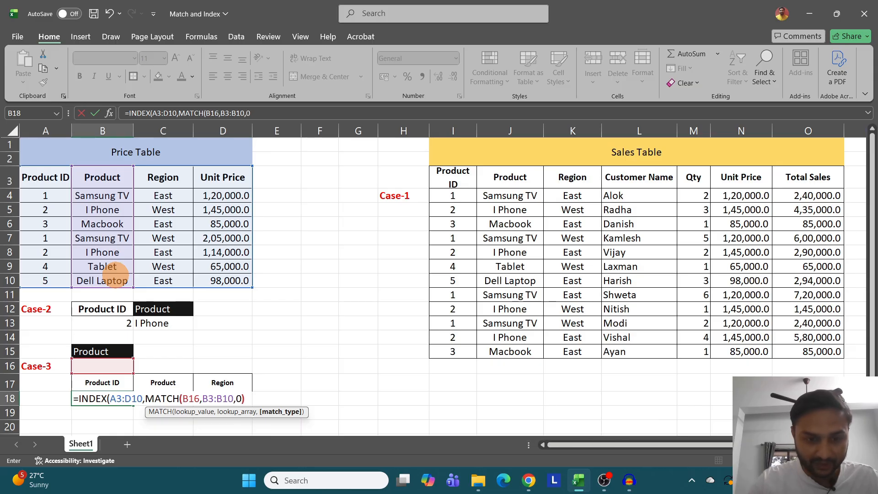
pyautogui.write('),')
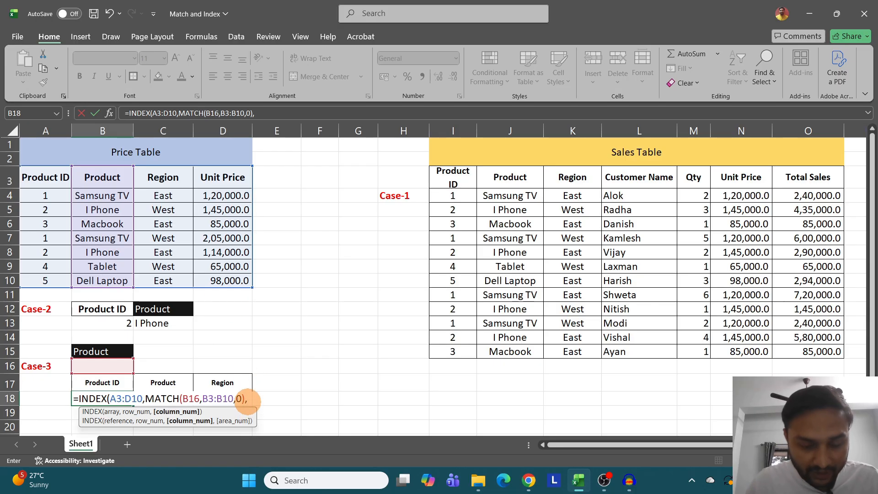
pyautogui.press('Return')
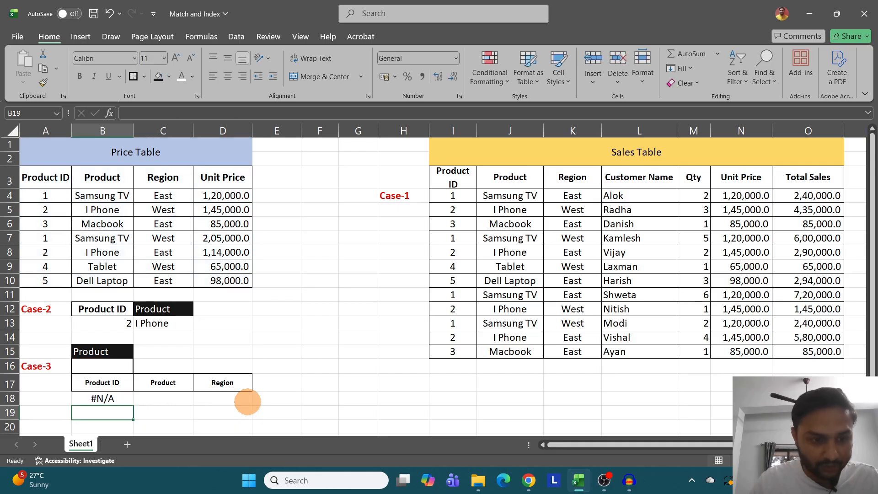
# - Try 2 as Case-3's lookup value in B16 and check the result in B18
pyautogui.click(106, 366)
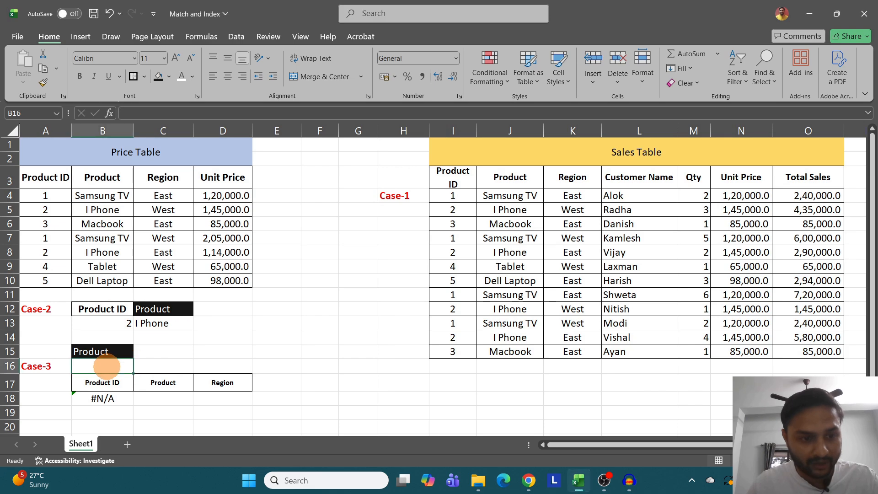
pyautogui.write('2')
pyautogui.hotkey('ctrl', 'Return')
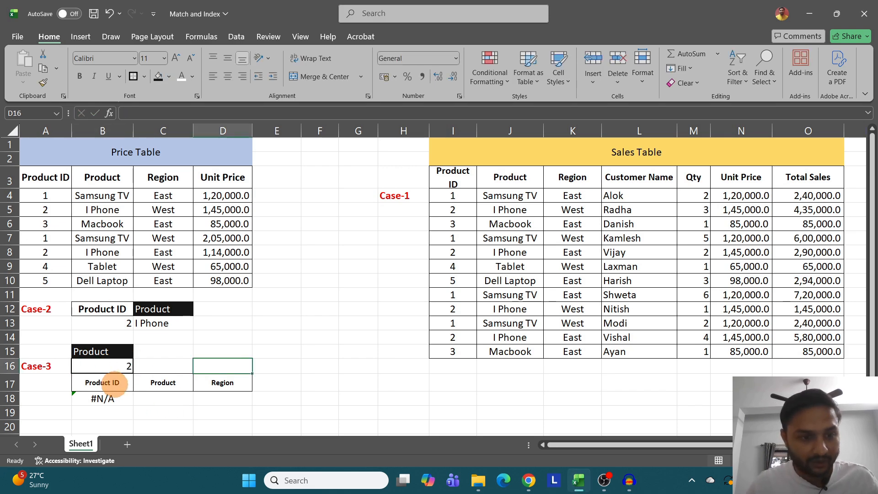
pyautogui.click(122, 398)
pyautogui.click(125, 366)
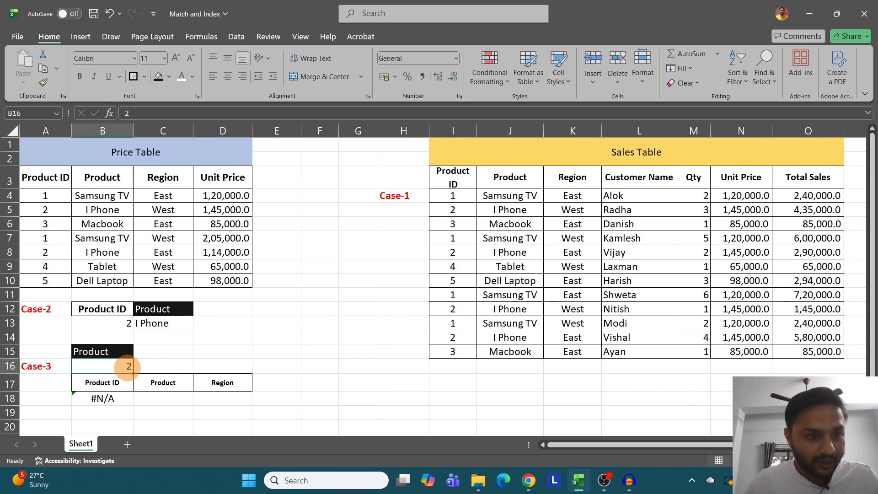
# - Copy Samsung TV from B4 into Case-3's input B16 and compare the results in row 18 with the headers in row 17
pyautogui.click(114, 197)
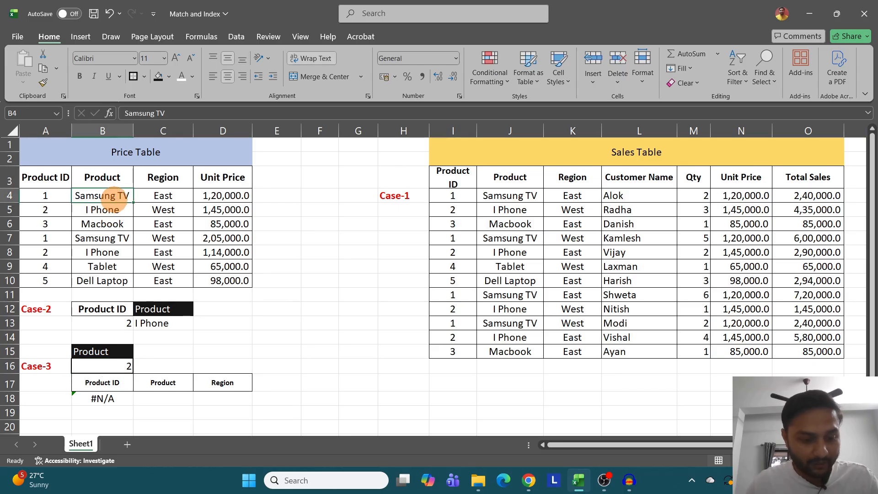
pyautogui.hotkey('ctrl', 'c')
pyautogui.click(116, 366)
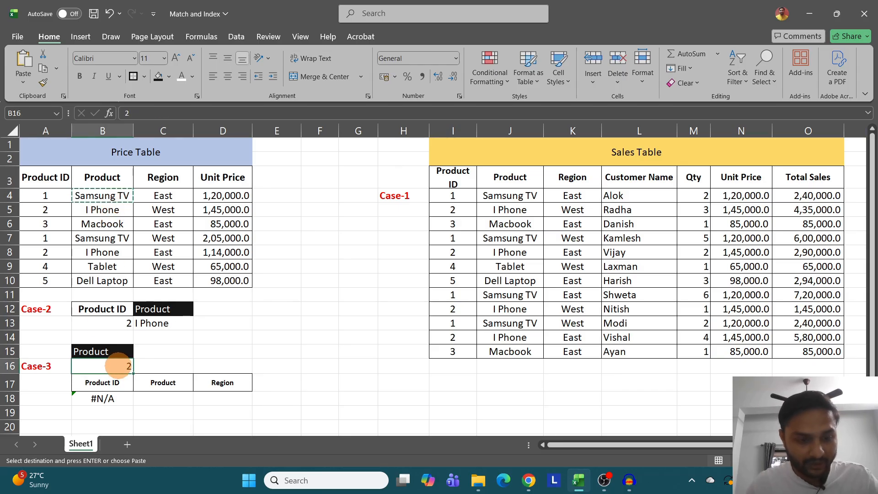
pyautogui.hotkey('ctrl', 'v')
pyautogui.moveTo(119, 398); pyautogui.dragTo(268, 396)
pyautogui.click(115, 381)
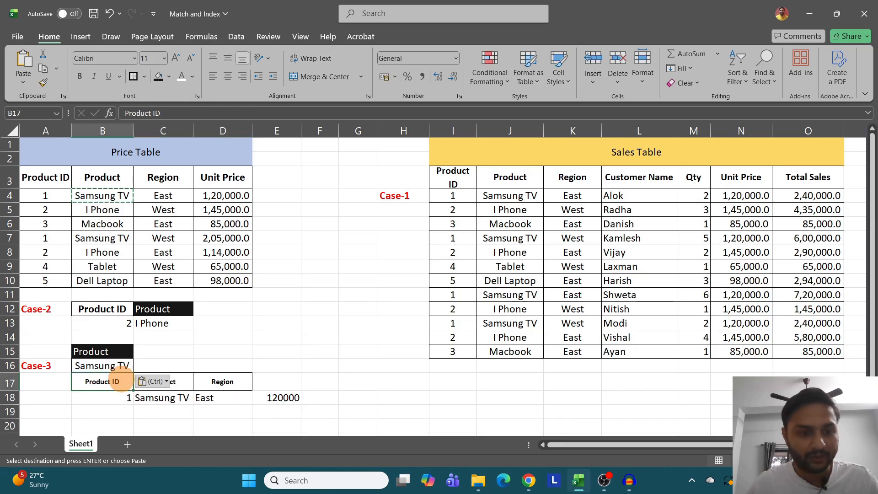
pyautogui.moveTo(114, 382); pyautogui.dragTo(228, 381)
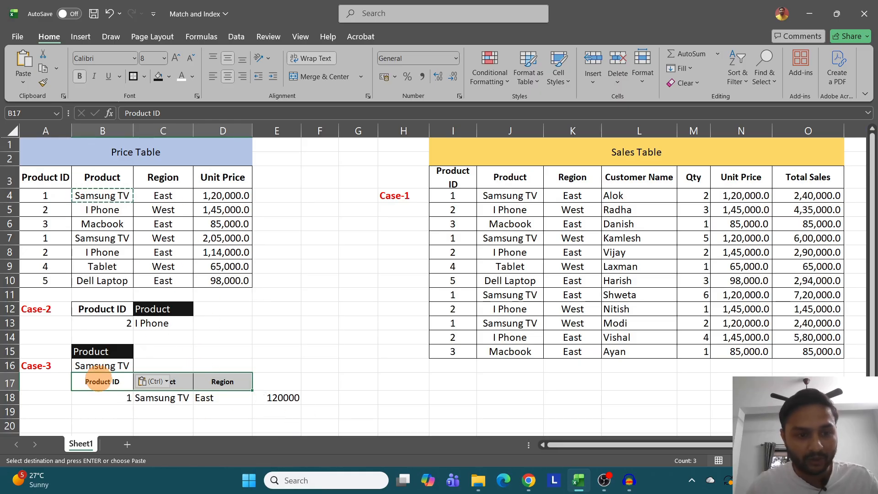
pyautogui.moveTo(92, 381); pyautogui.dragTo(283, 384)
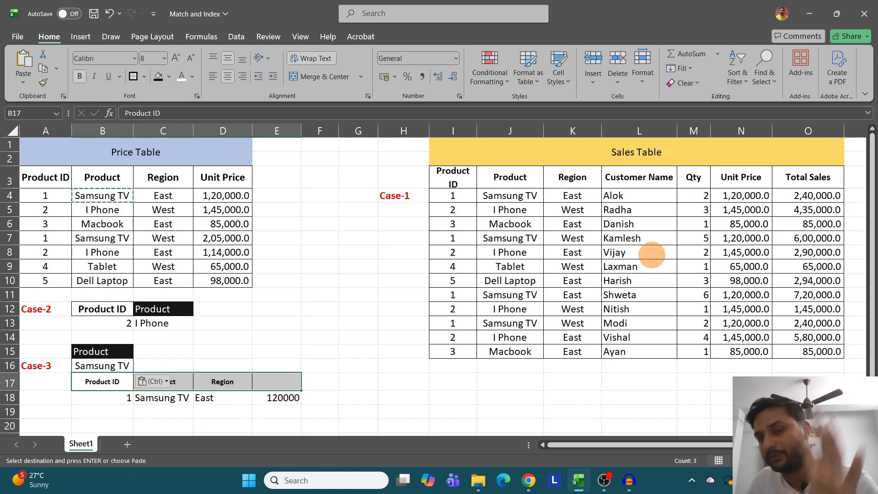
# - Delete columns E through G between the Price Table and the Sales Table
pyautogui.moveTo(283, 131); pyautogui.dragTo(350, 129)
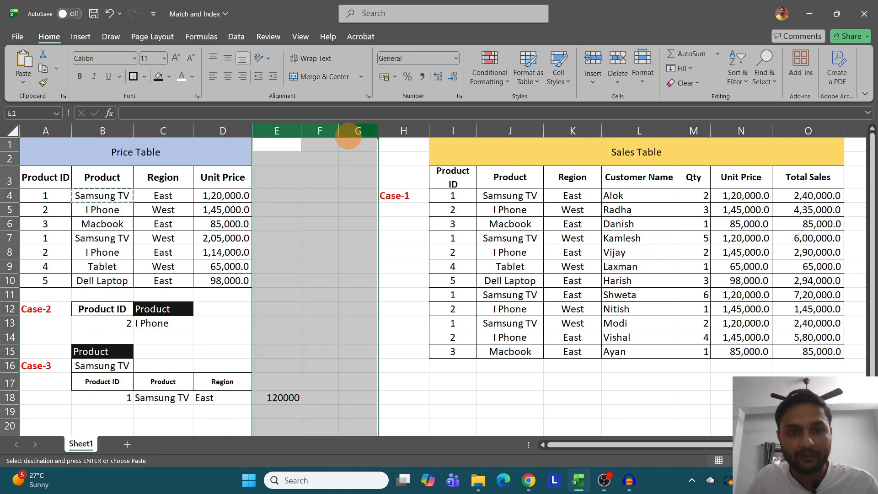
pyautogui.rightClick(351, 131)
pyautogui.click(379, 251)
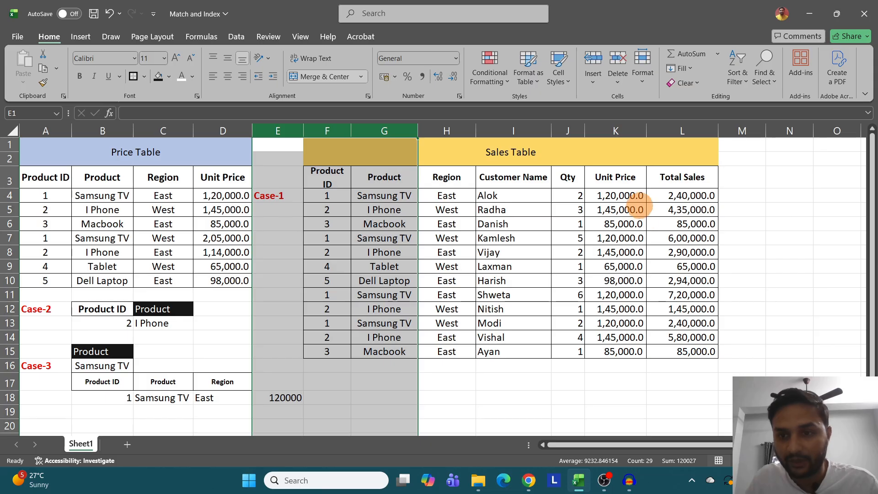
# - Review the VLOOKUP formulas in the Sales Table's Unit Price cells K4:K15 and clear them
pyautogui.click(617, 196)
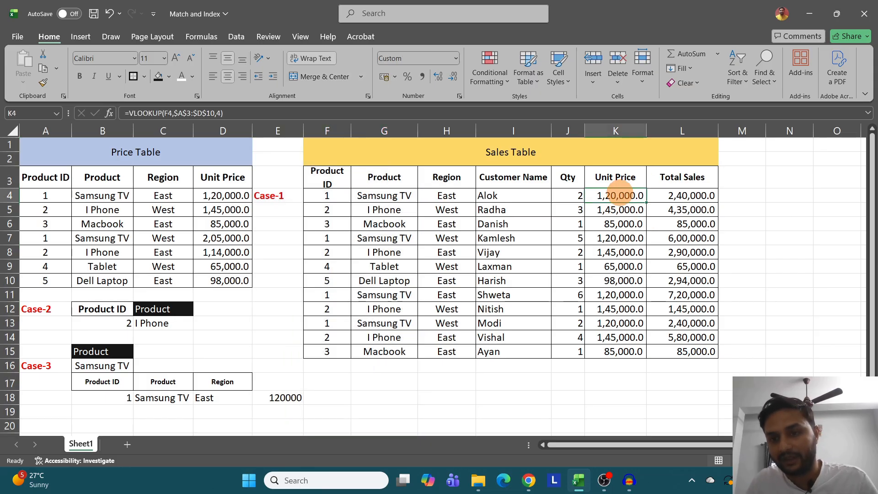
pyautogui.moveTo(620, 196); pyautogui.dragTo(618, 351)
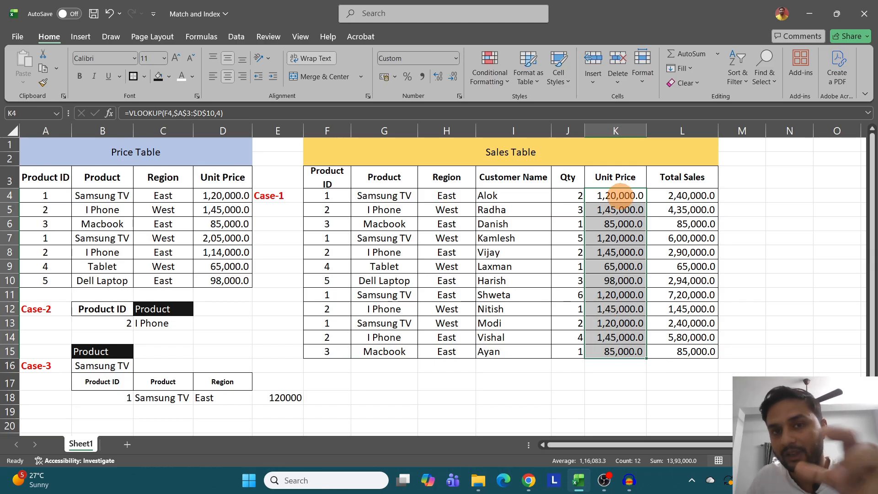
pyautogui.moveTo(620, 196); pyautogui.dragTo(621, 351)
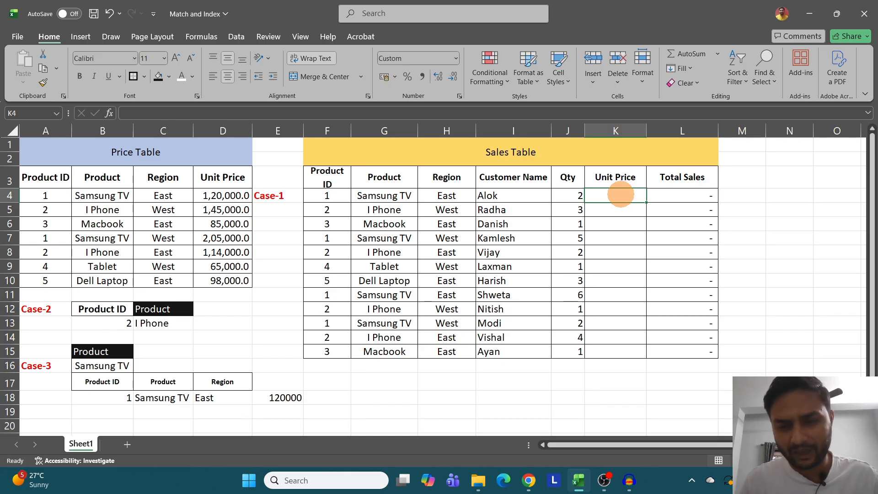
# - Start an INDEX formula in K4 with the Price Table range A3:D10 as its array, keeping the function hint clear of the cell
pyautogui.write('=index')
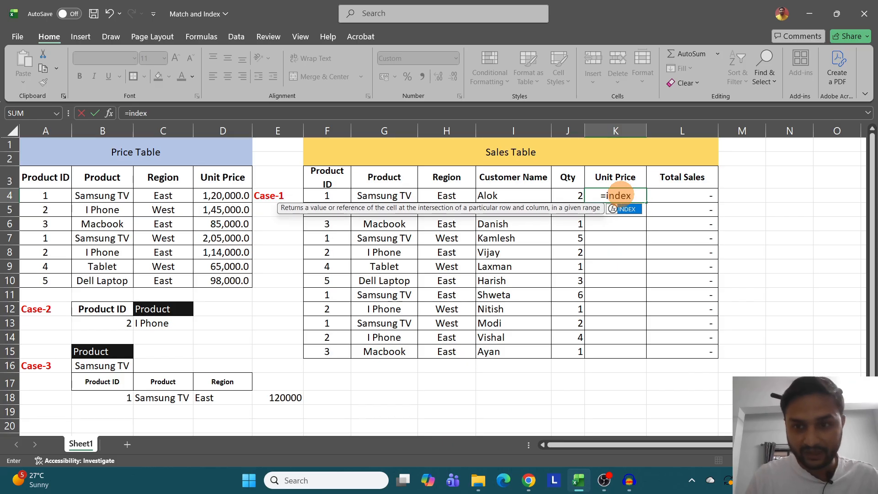
pyautogui.press('Tab')
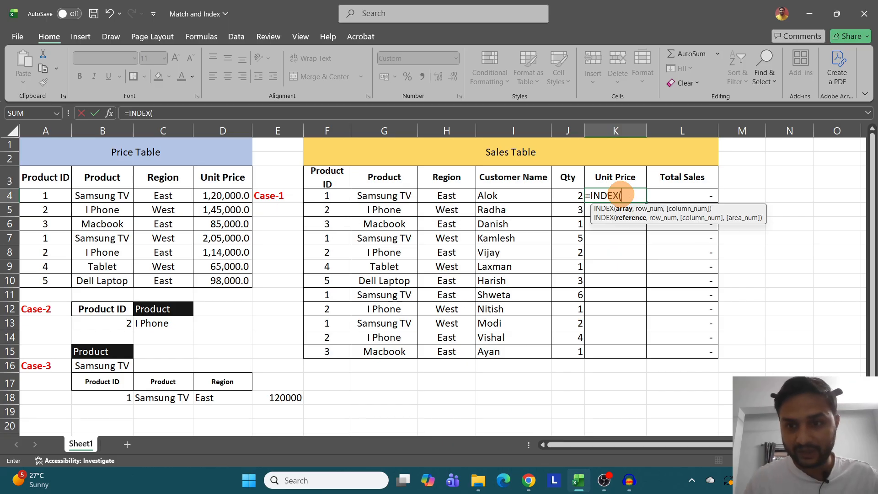
pyautogui.moveTo(44, 177); pyautogui.dragTo(229, 280)
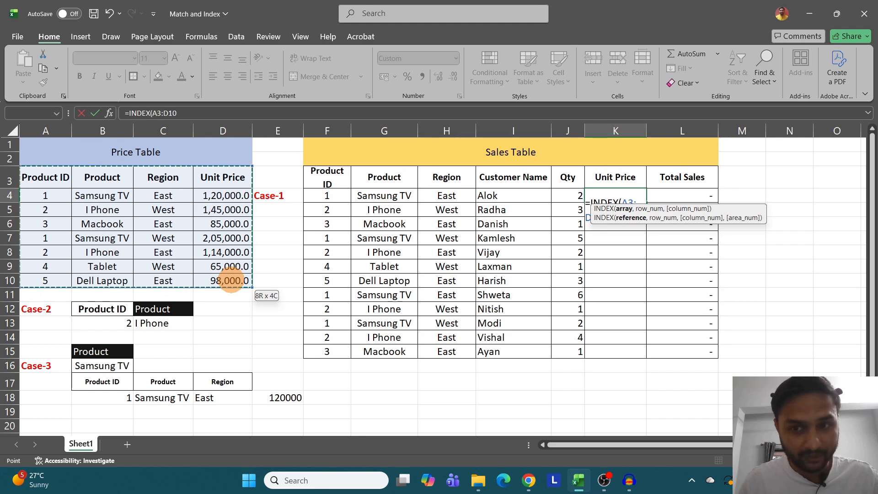
pyautogui.moveTo(731, 216); pyautogui.dragTo(496, 263)
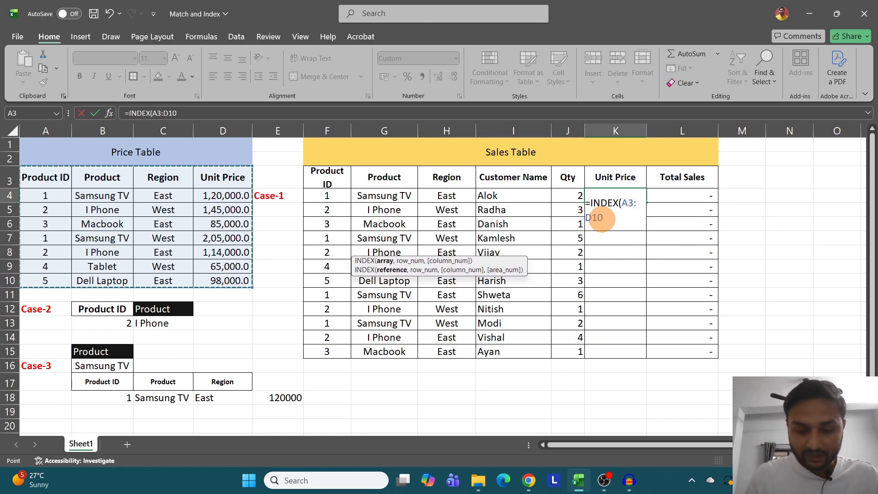
pyautogui.write(',')
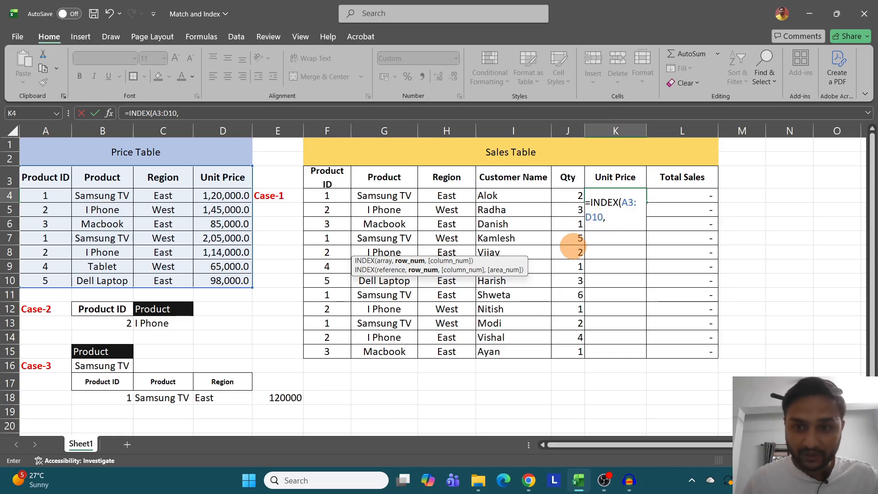
pyautogui.write('match')
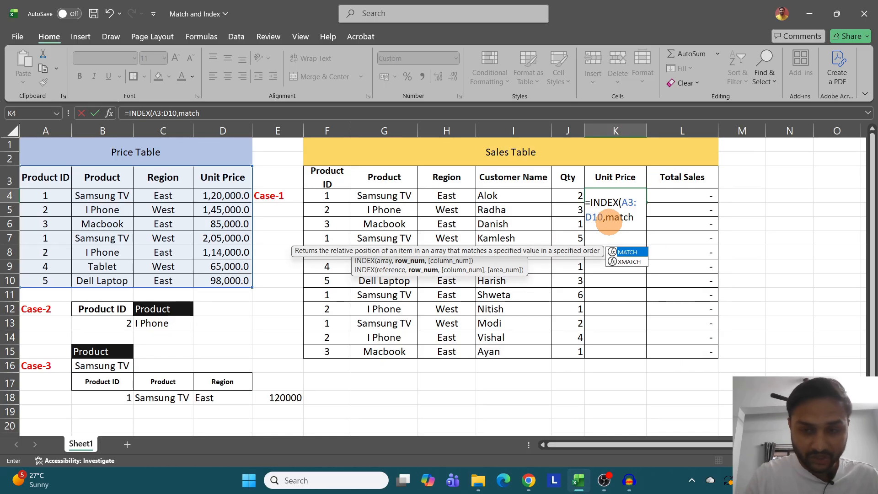
# - Nest a MATCH as the row number with lookup value 1 and the Product condition (B3:B10=G4) in its lookup array
pyautogui.press('Tab')
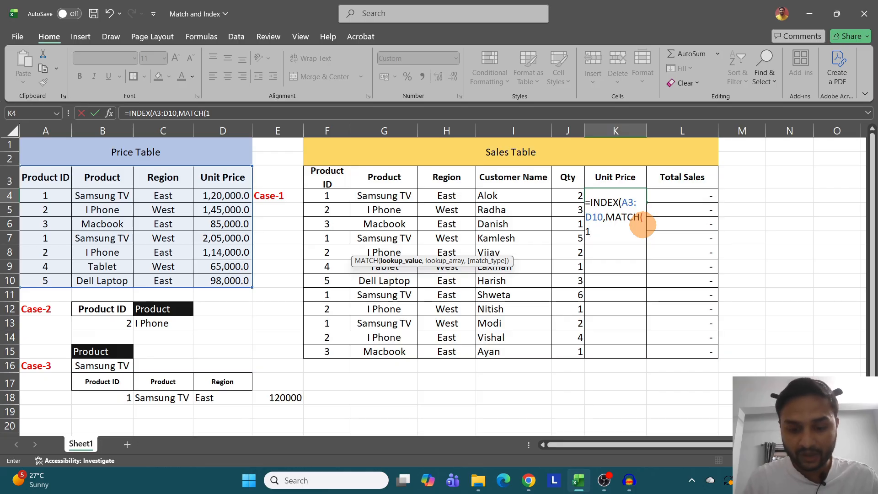
pyautogui.write(',')
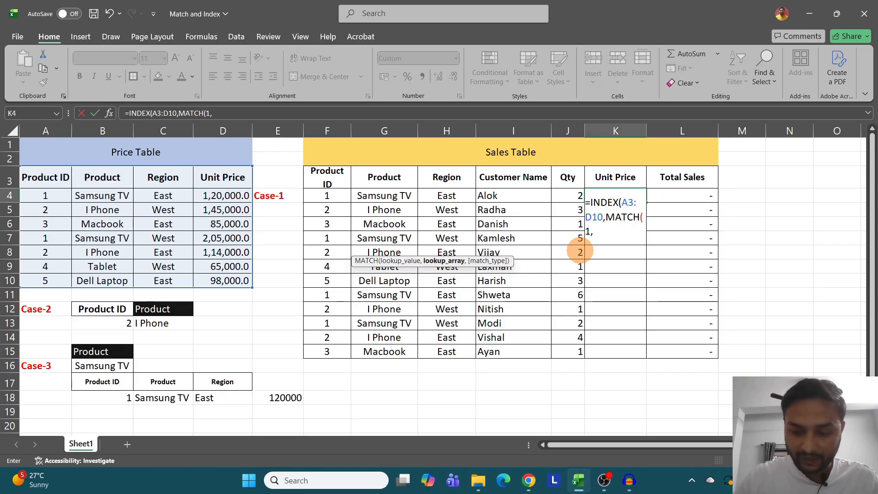
pyautogui.write('(')
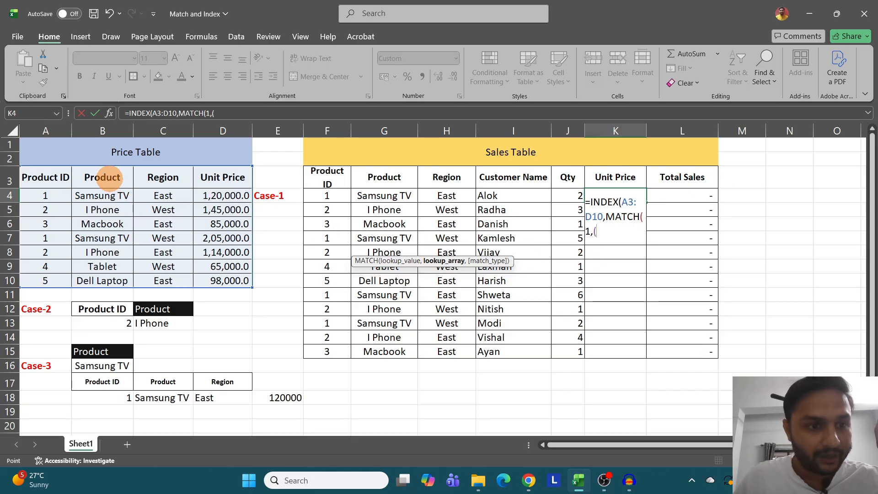
pyautogui.moveTo(101, 177); pyautogui.dragTo(112, 281)
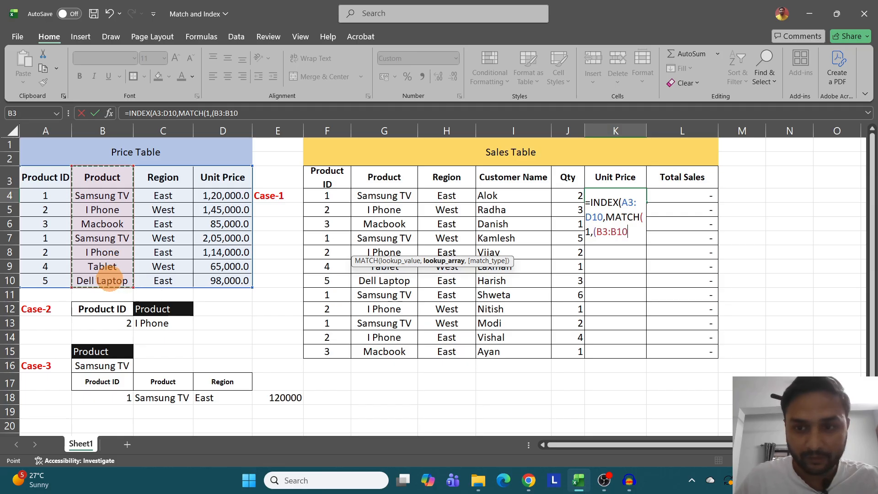
pyautogui.write('=')
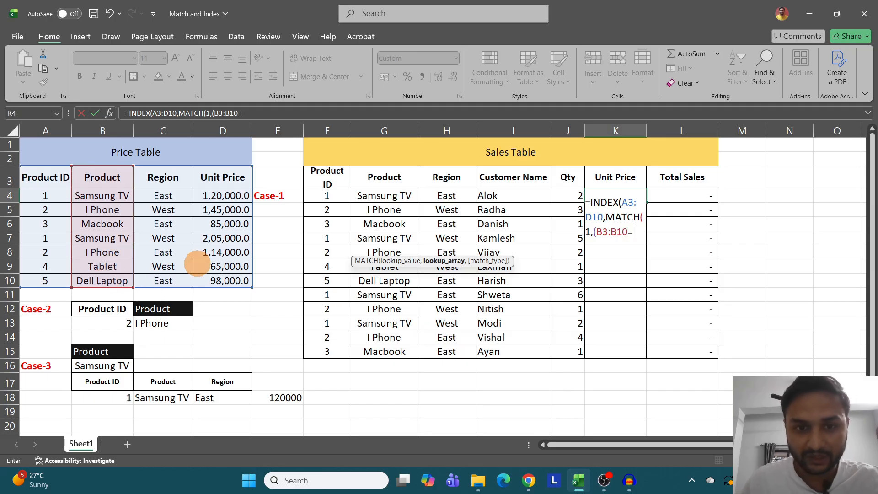
pyautogui.click(385, 195)
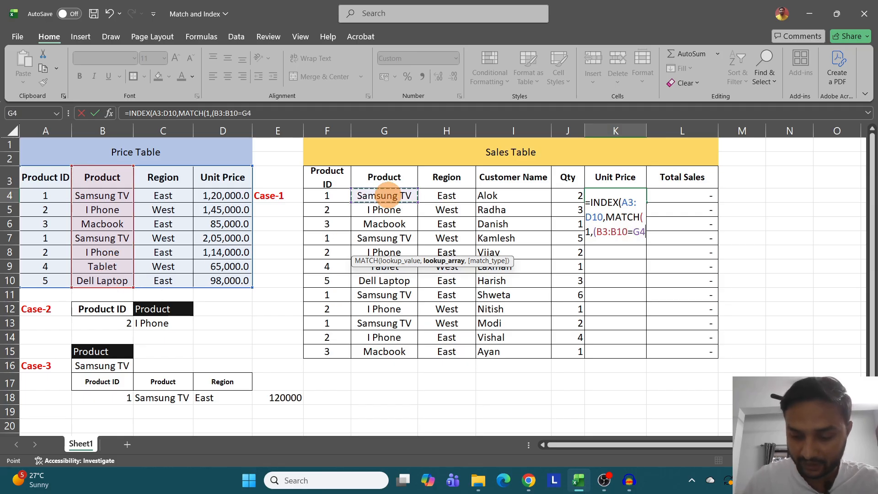
pyautogui.write(')')
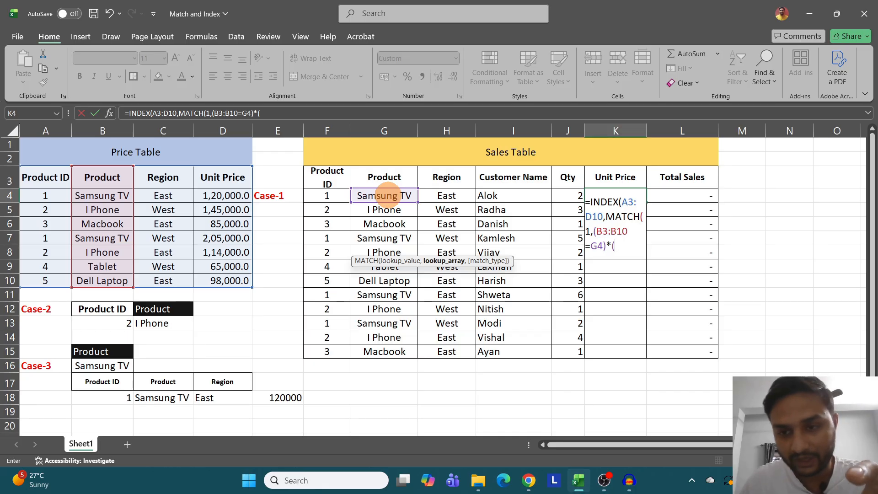
# - Multiply the Product condition by the Region condition (C3:C10=H4) in the MATCH lookup array
pyautogui.write('*(')
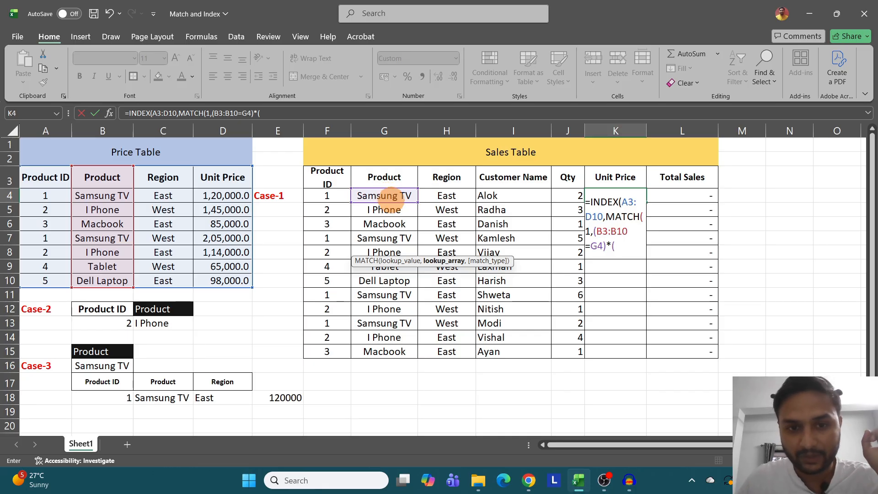
pyautogui.moveTo(163, 178); pyautogui.dragTo(171, 280)
pyautogui.write('=')
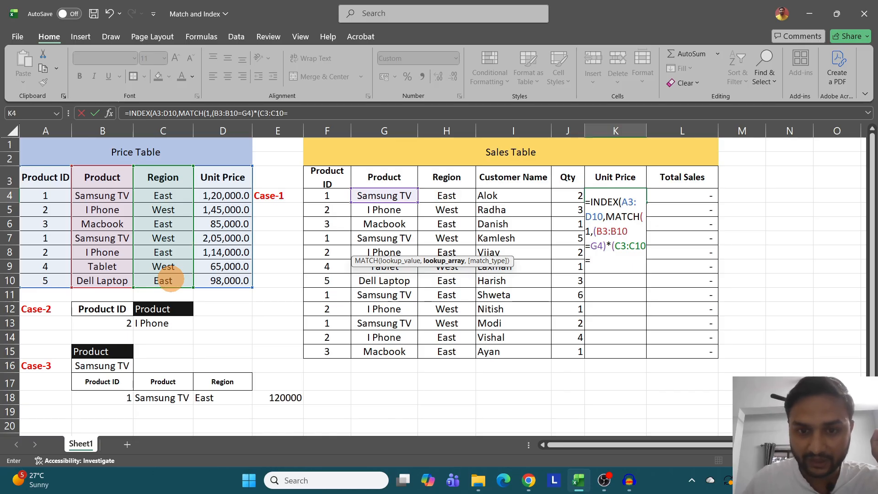
pyautogui.click(447, 195)
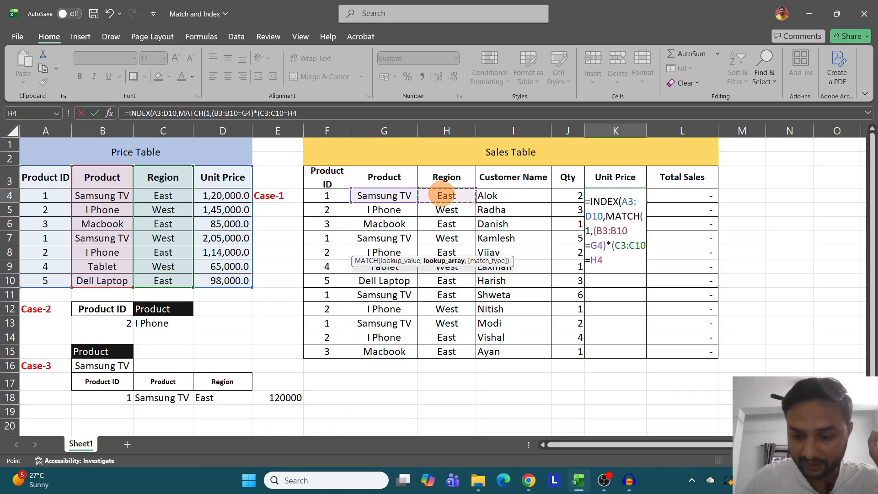
pyautogui.write(')')
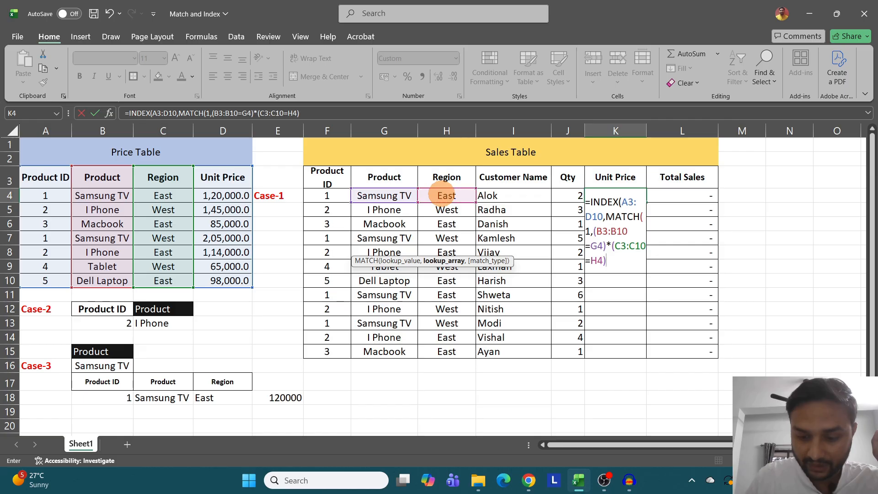
pyautogui.write(',')
# - Set the MATCH type to 0 for an exact match, use 4 as INDEX's column number, and commit K4's formula
pyautogui.press('Down')
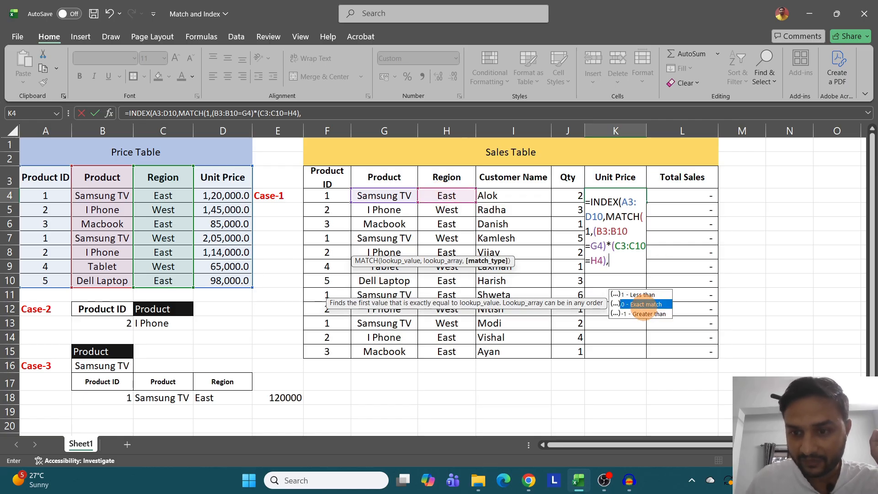
pyautogui.doubleClick(642, 304)
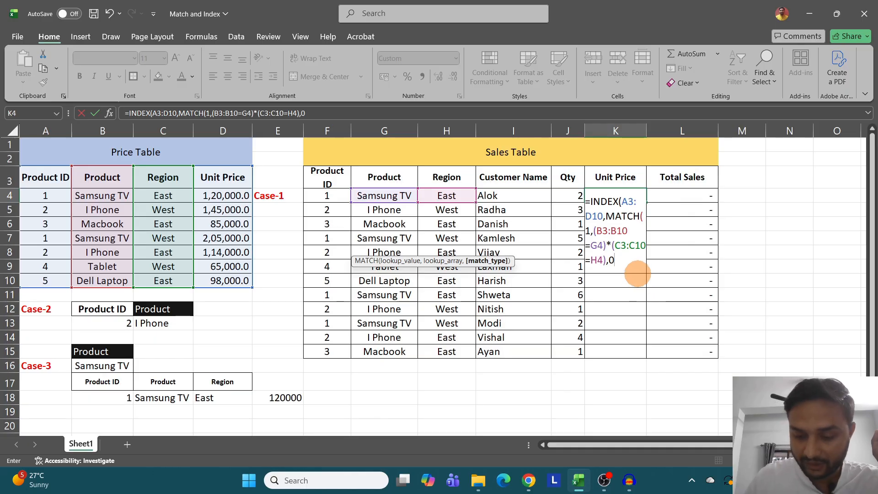
pyautogui.write('),4')
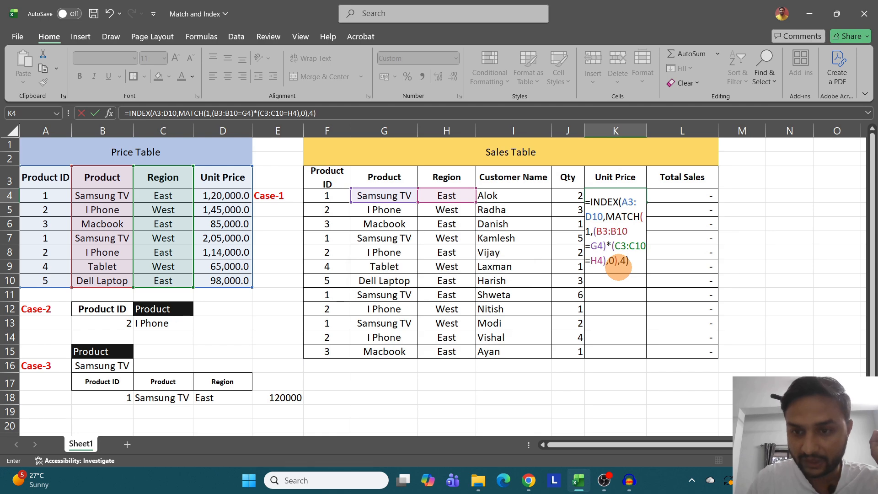
pyautogui.press('Return')
# - Examine K4's INDEX array, MATCH row number, lookup value 1 and combined lookup array, plus the first Product and Region cells in the Price Table
pyautogui.click(627, 197)
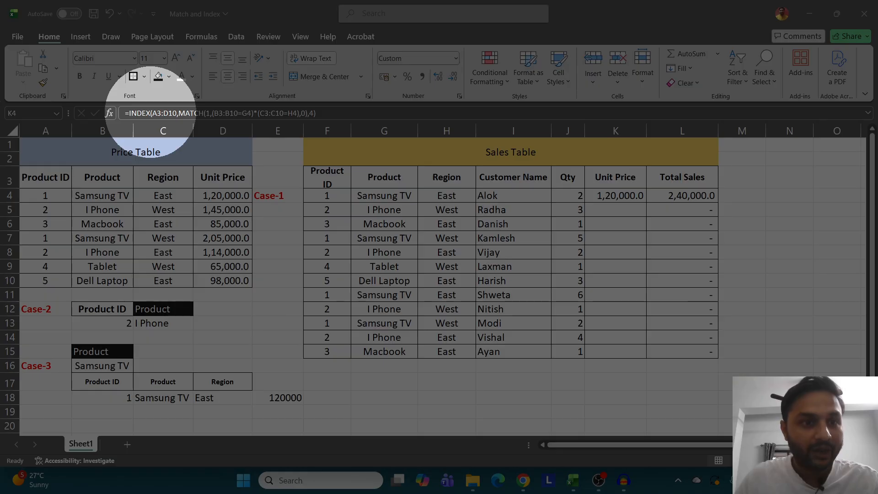
pyautogui.click(177, 113)
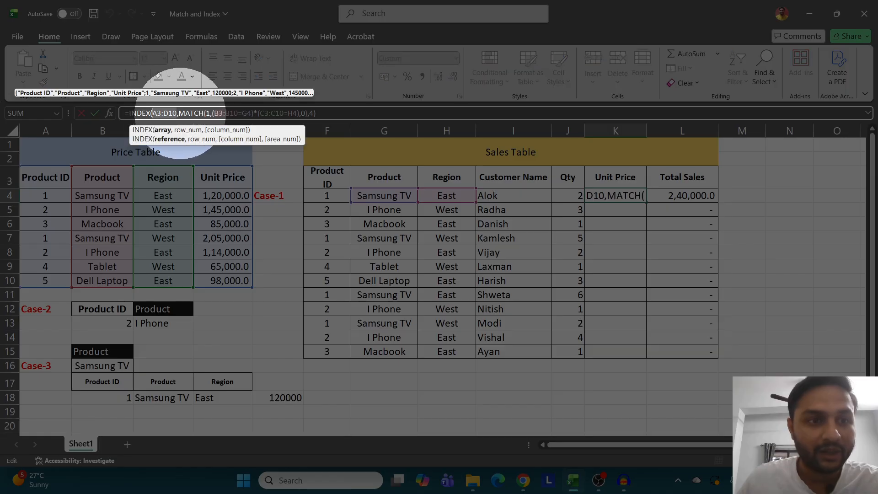
pyautogui.moveTo(179, 113); pyautogui.dragTo(201, 113)
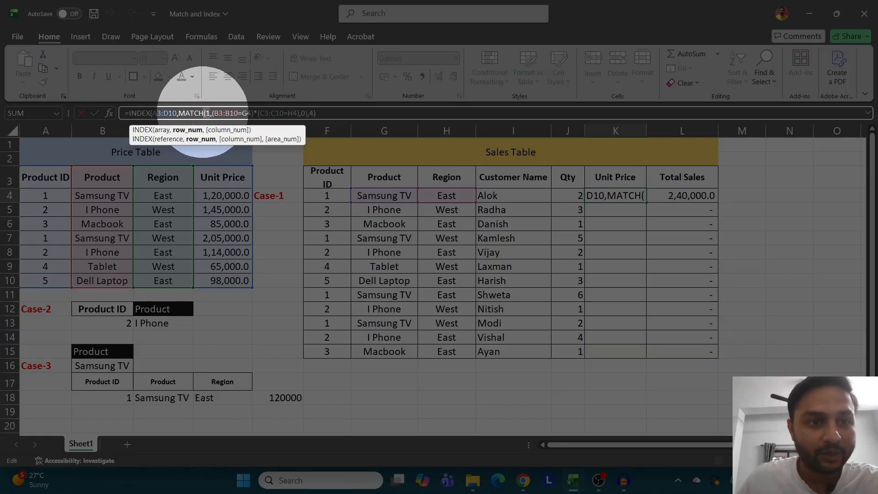
pyautogui.click(208, 113)
pyautogui.doubleClick(208, 113)
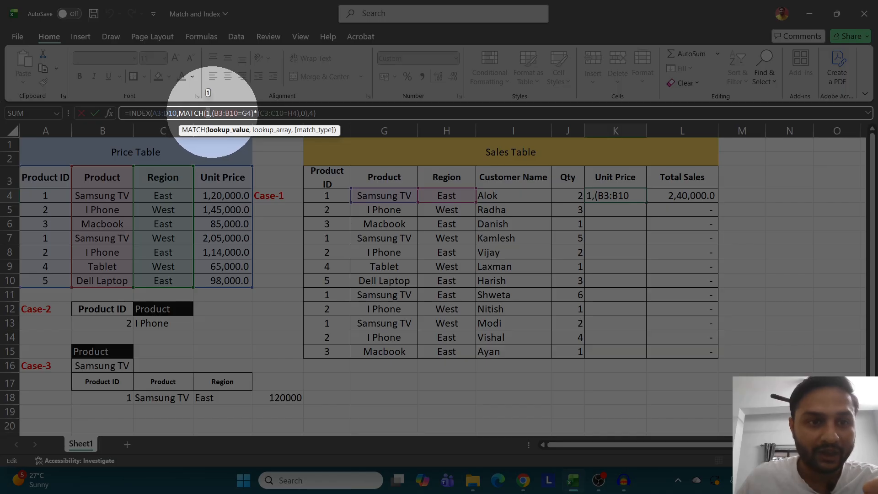
pyautogui.click(218, 113)
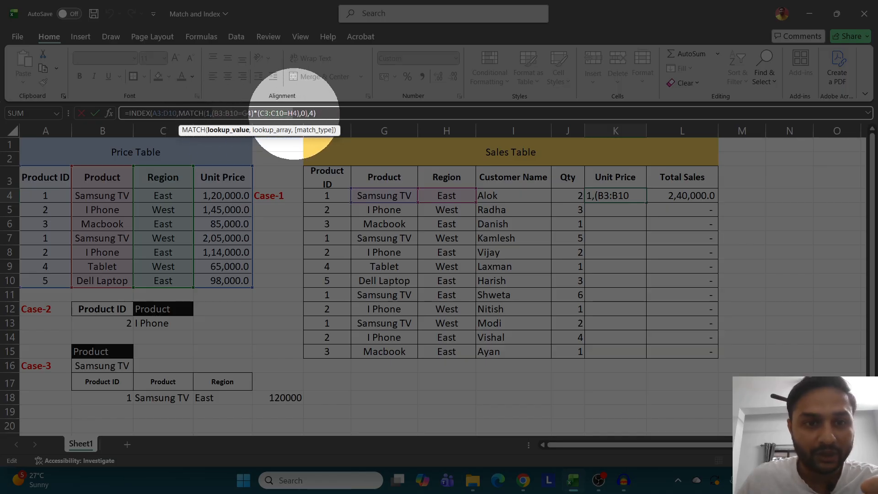
pyautogui.click(299, 113)
pyautogui.moveTo(299, 113); pyautogui.dragTo(212, 113)
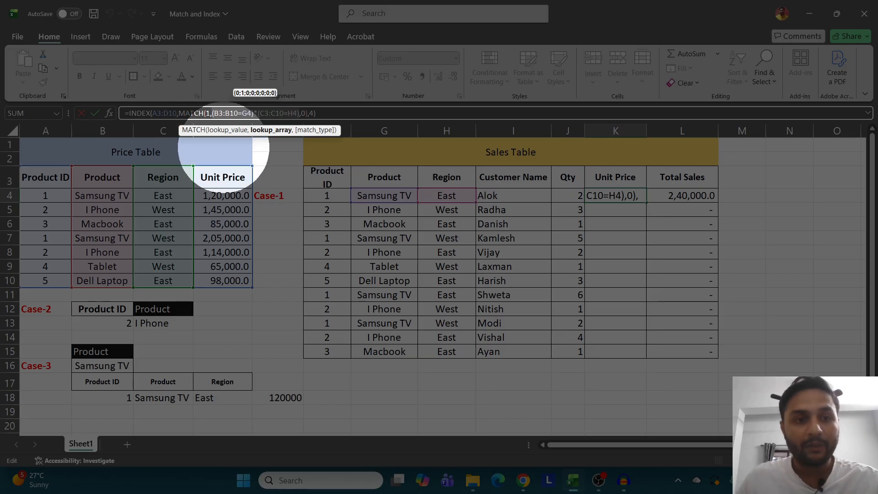
pyautogui.hotkey('ctrl', 'Return')
pyautogui.click(102, 196)
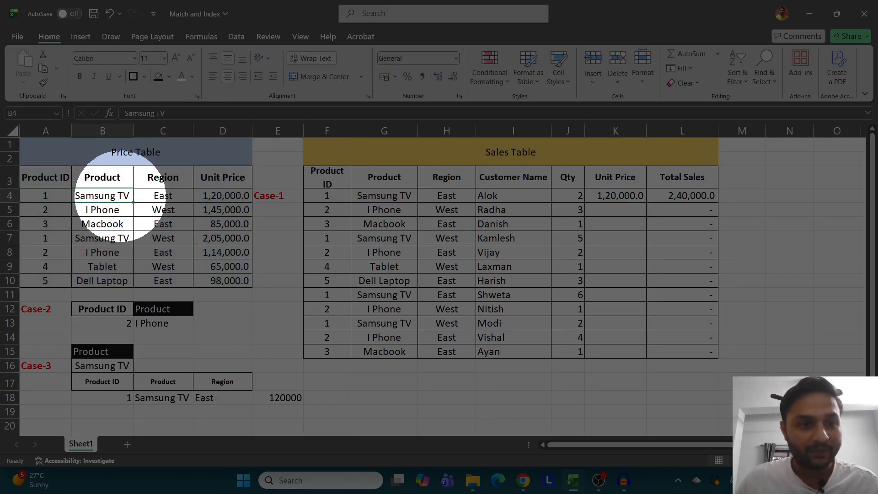
pyautogui.click(155, 196)
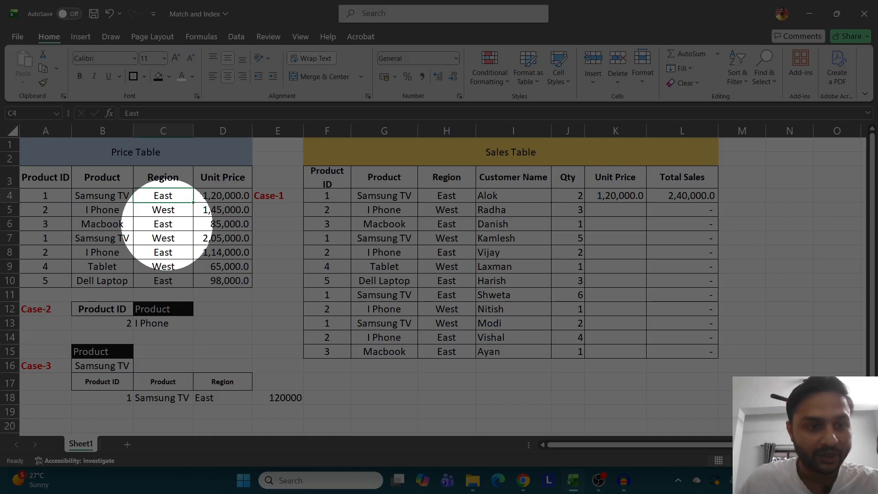
pyautogui.press('super+shift+h')
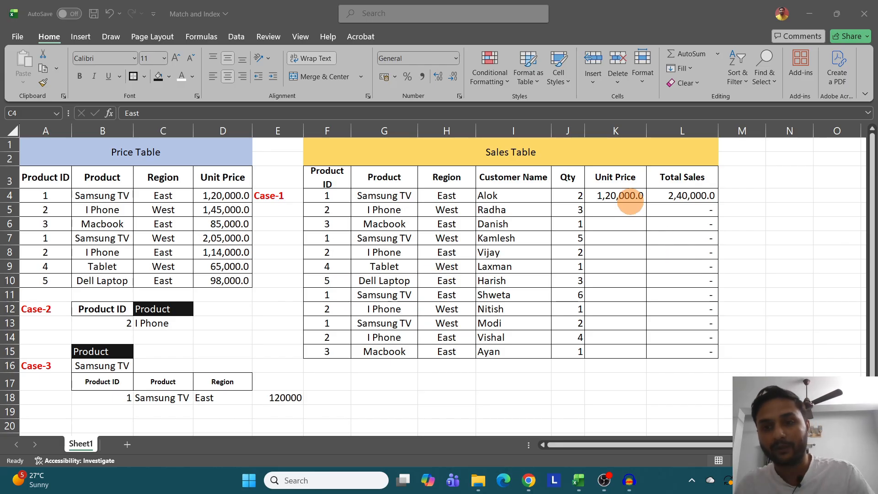
# - Reopen K4's INDEX/MATCH formula to review its references in the cell, and close it with no edits
pyautogui.click(621, 196)
pyautogui.doubleClick(619, 191)
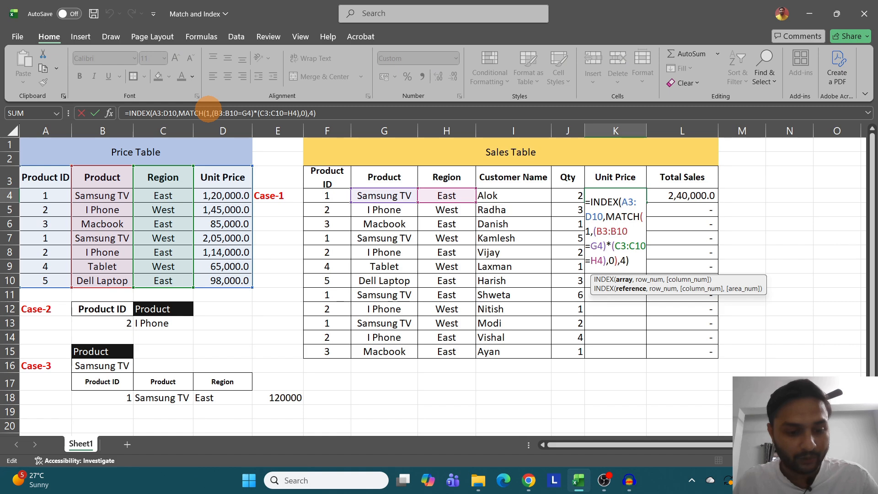
pyautogui.press('ctrl')
pyautogui.press('ctrl')
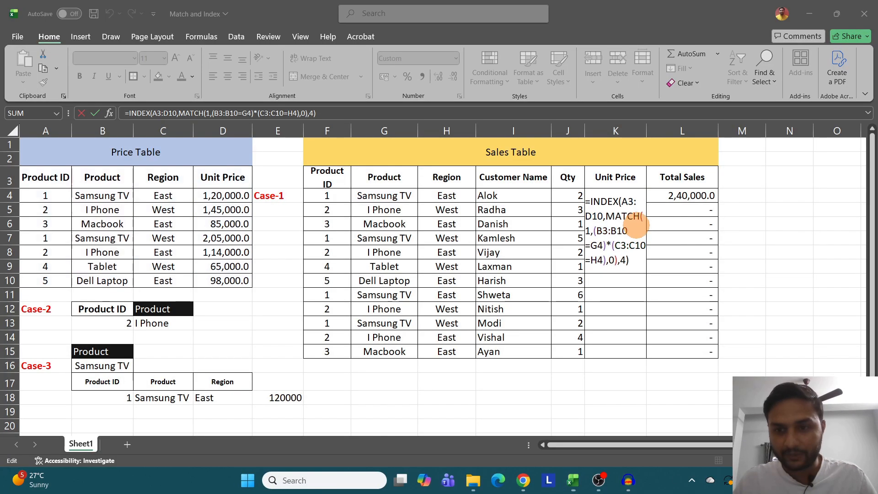
pyautogui.click(663, 250)
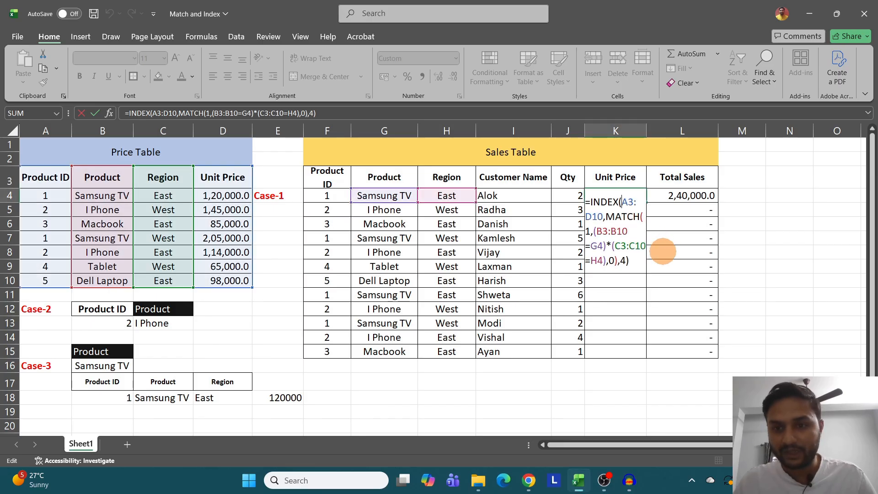
pyautogui.press('Return')
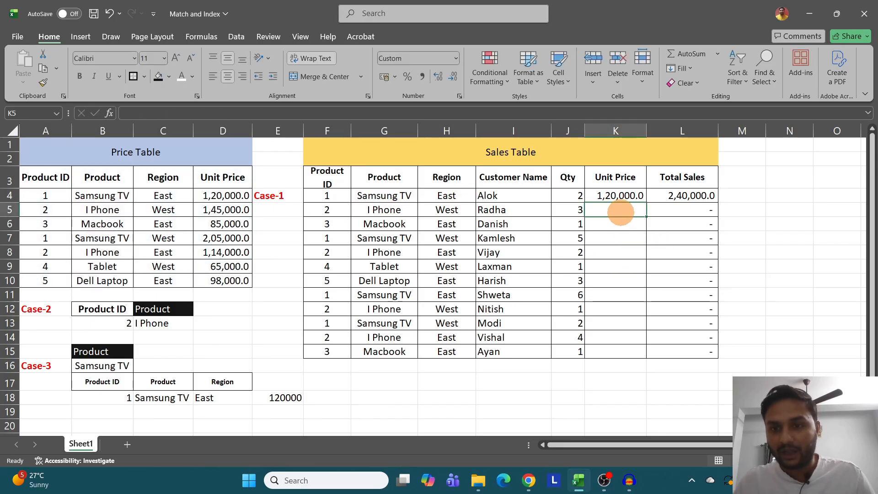
# - Fill K4's formula down the Unit Price column to K15 and compare the ranges referenced in K4 and K9
pyautogui.click(640, 198)
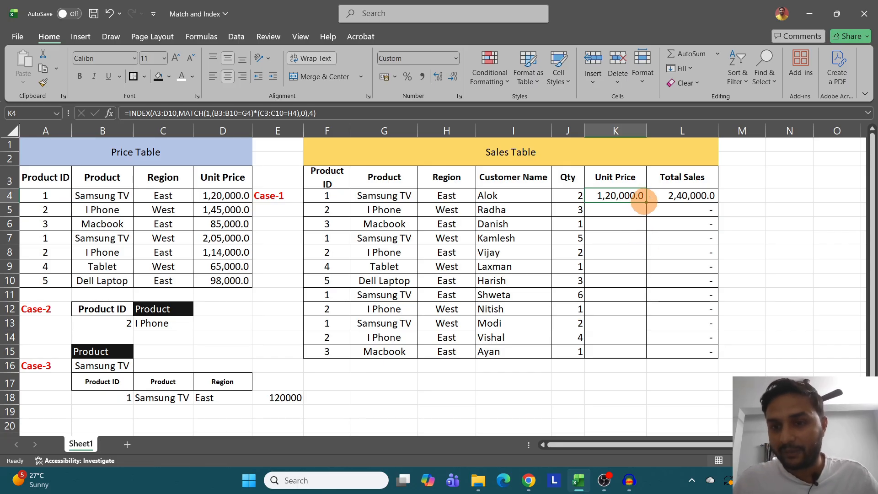
pyautogui.moveTo(644, 202); pyautogui.dragTo(645, 355)
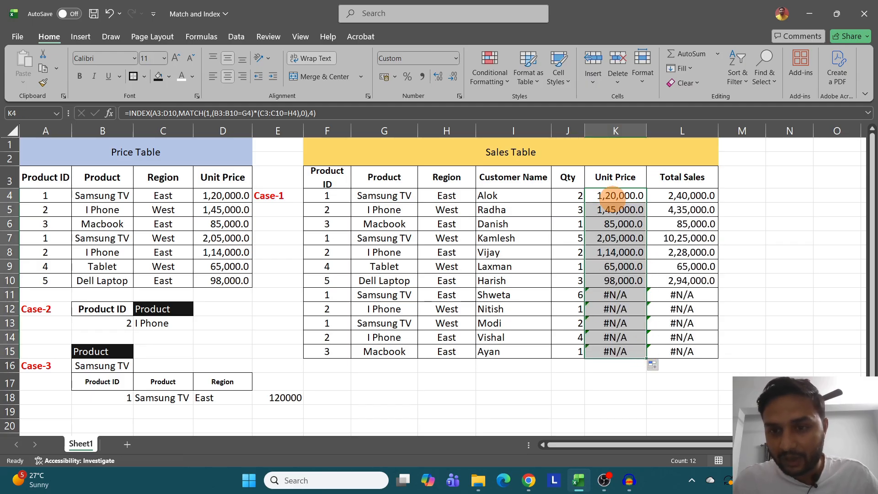
pyautogui.doubleClick(611, 196)
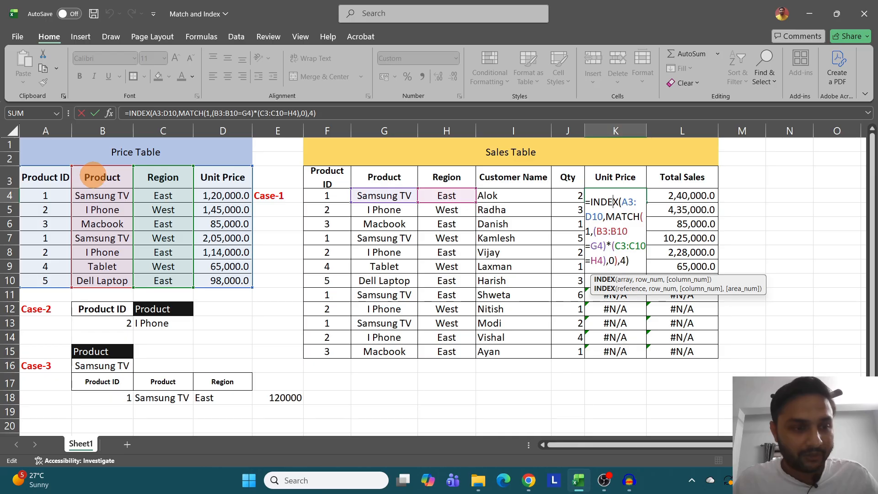
pyautogui.press('Escape')
pyautogui.doubleClick(619, 267)
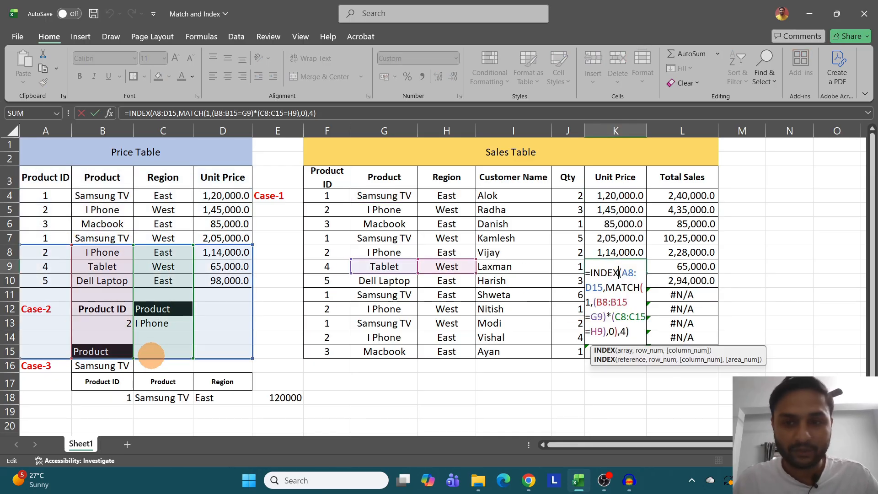
pyautogui.press('Escape')
# - Make the INDEX array and the Product range absolute in K4's formula, as $A$3:$D$10 and $B$3:$B$10
pyautogui.doubleClick(614, 196)
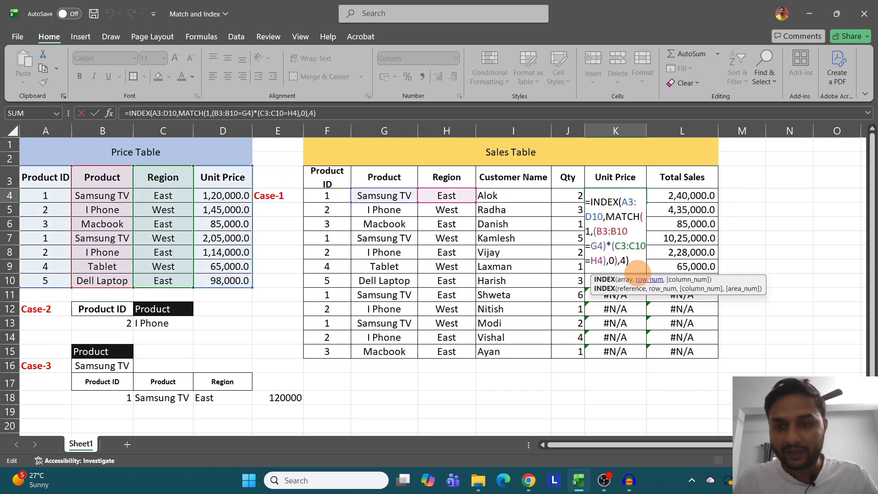
pyautogui.click(625, 231)
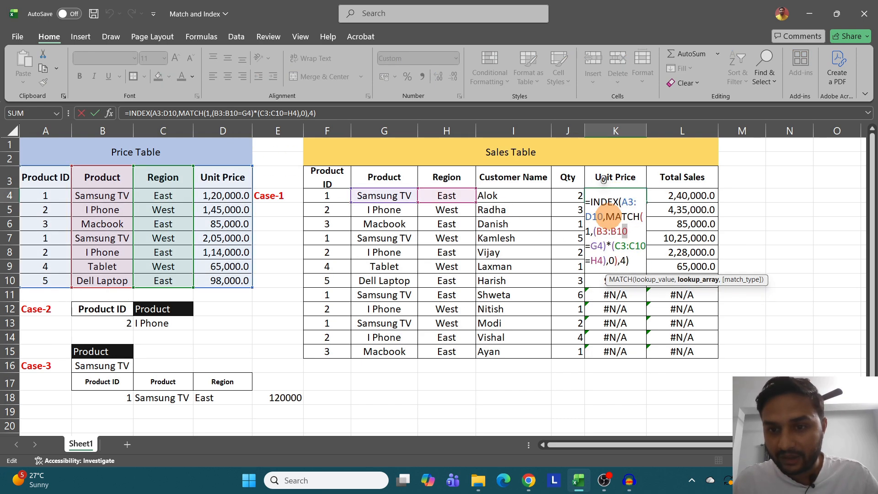
pyautogui.moveTo(604, 216); pyautogui.dragTo(622, 202)
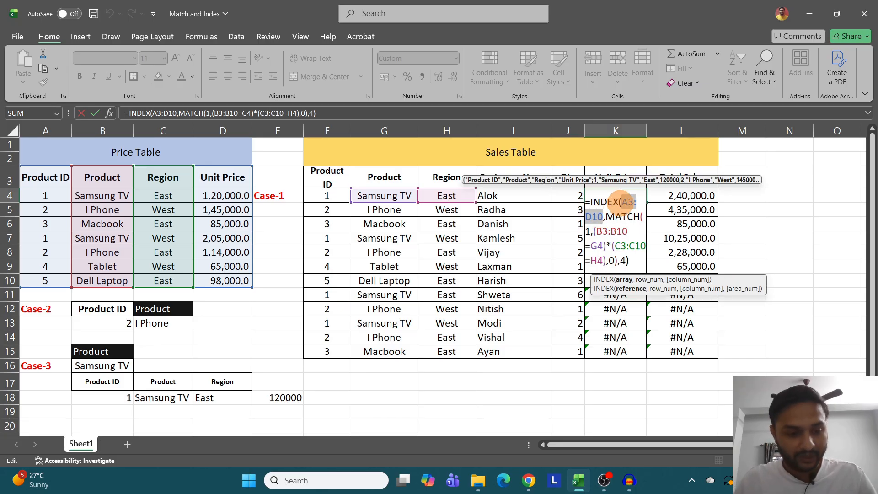
pyautogui.press('F4')
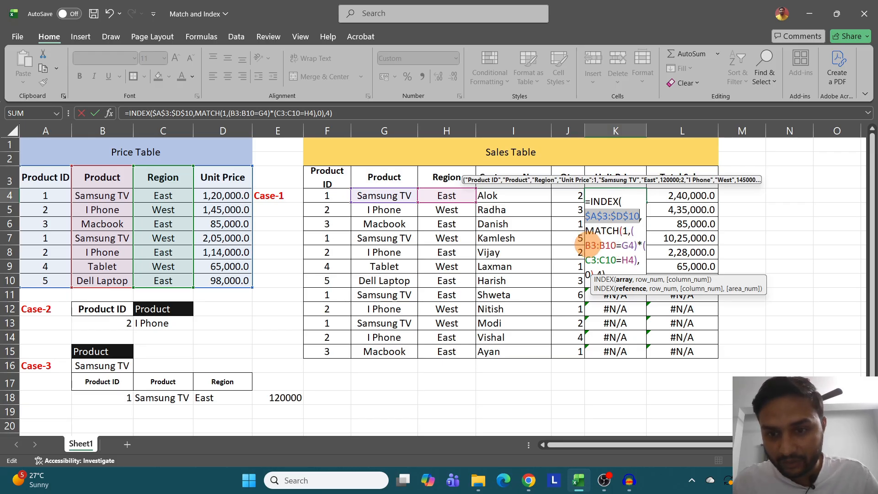
pyautogui.moveTo(588, 245); pyautogui.dragTo(615, 245)
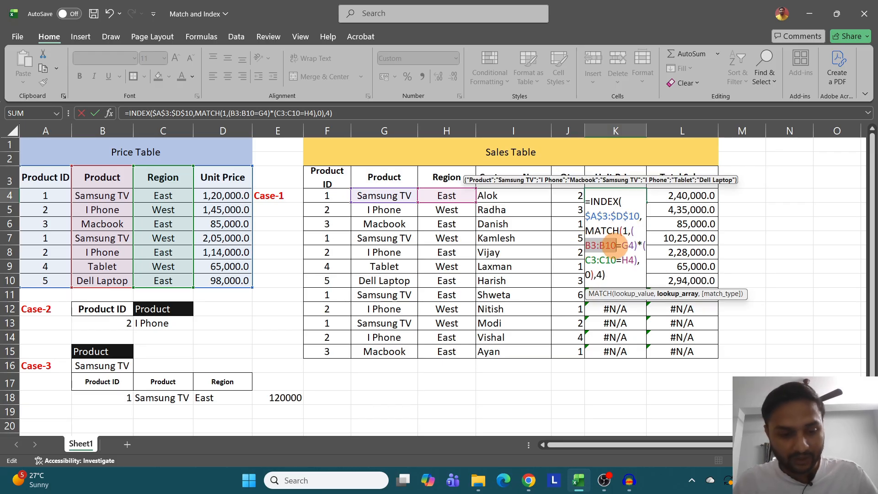
pyautogui.press('F4')
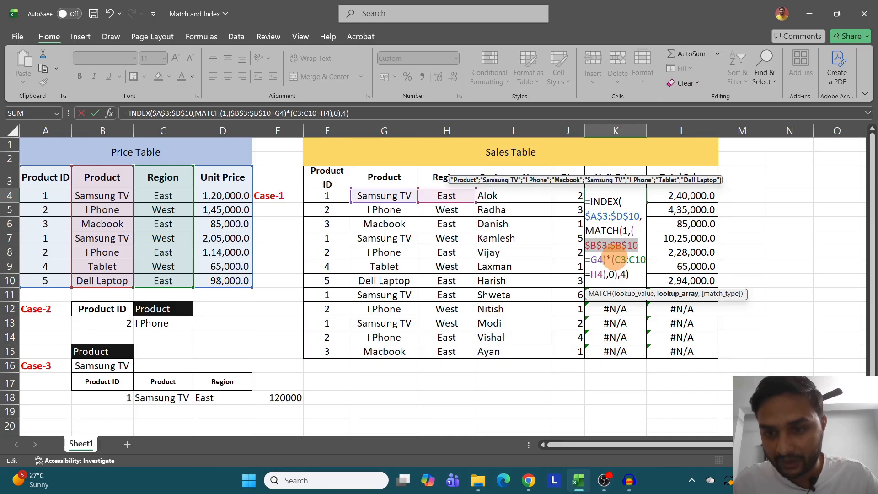
# - Make the Region range absolute as $C$3:$C$10 in K4's formula, and fill the formula down through K15
pyautogui.click(610, 254)
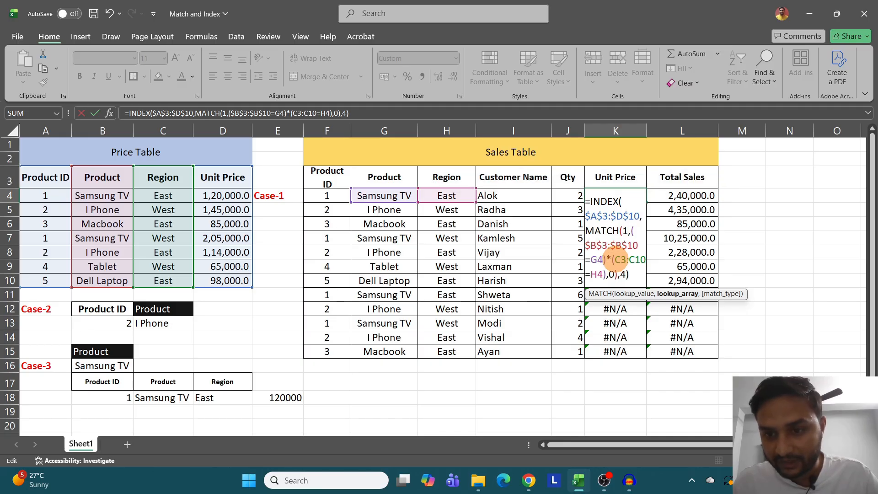
pyautogui.moveTo(613, 259); pyautogui.dragTo(647, 259)
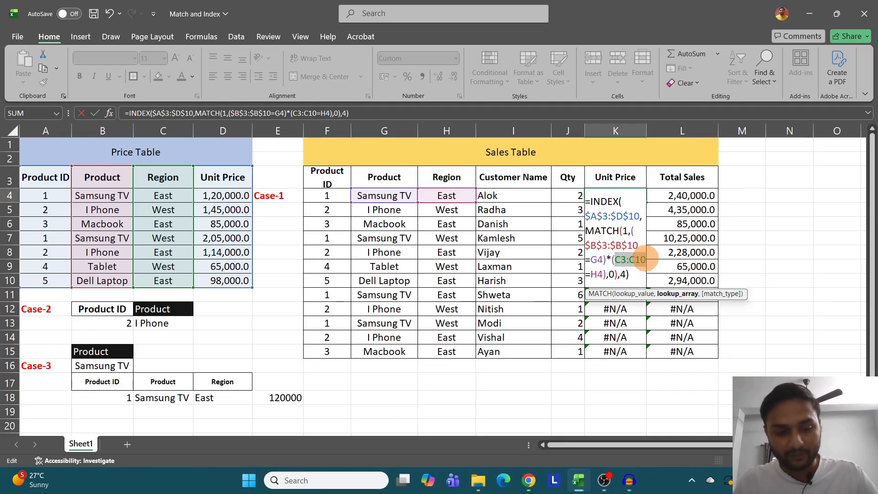
pyautogui.press('F4')
pyautogui.press('Return')
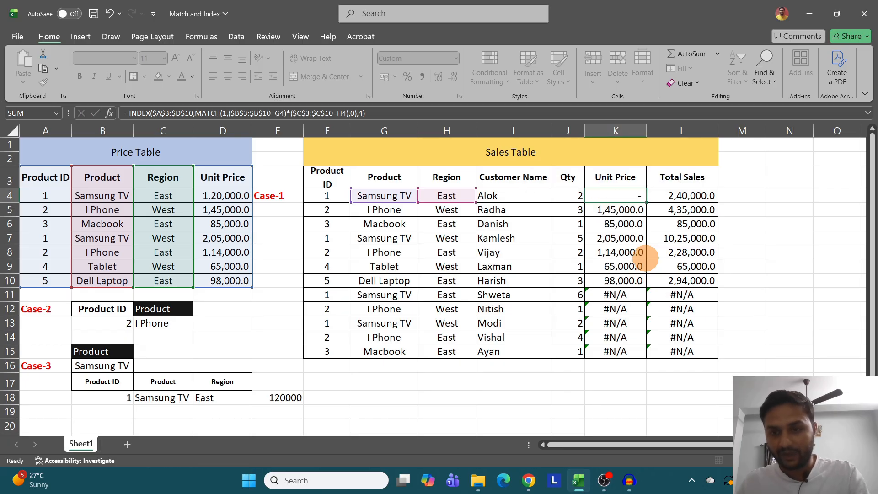
pyautogui.click(638, 196)
pyautogui.moveTo(645, 202); pyautogui.dragTo(644, 353)
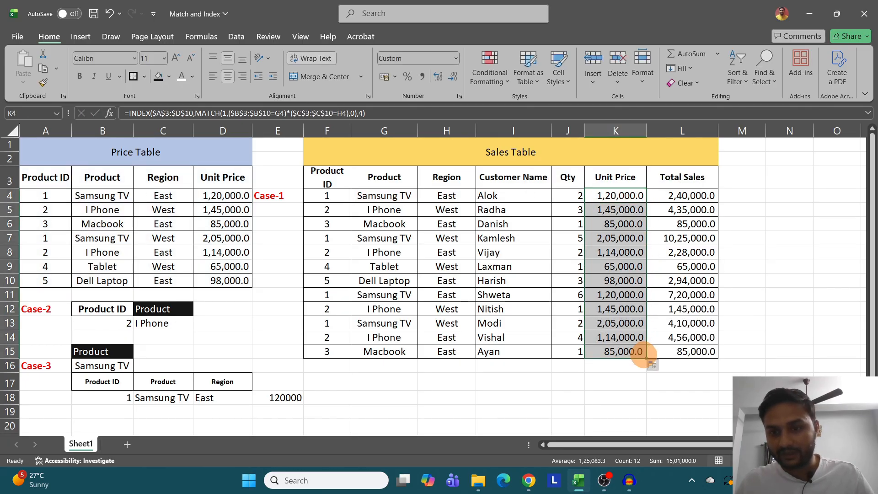